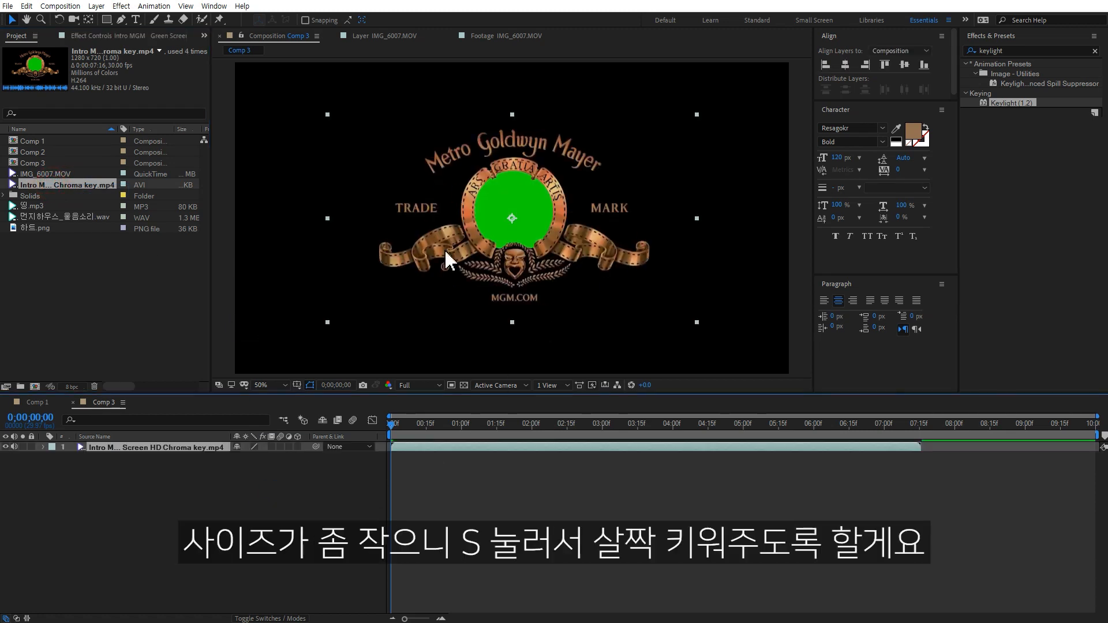
# Scale the Intro MGM green screen layer up to 140%.
pyautogui.press('s')
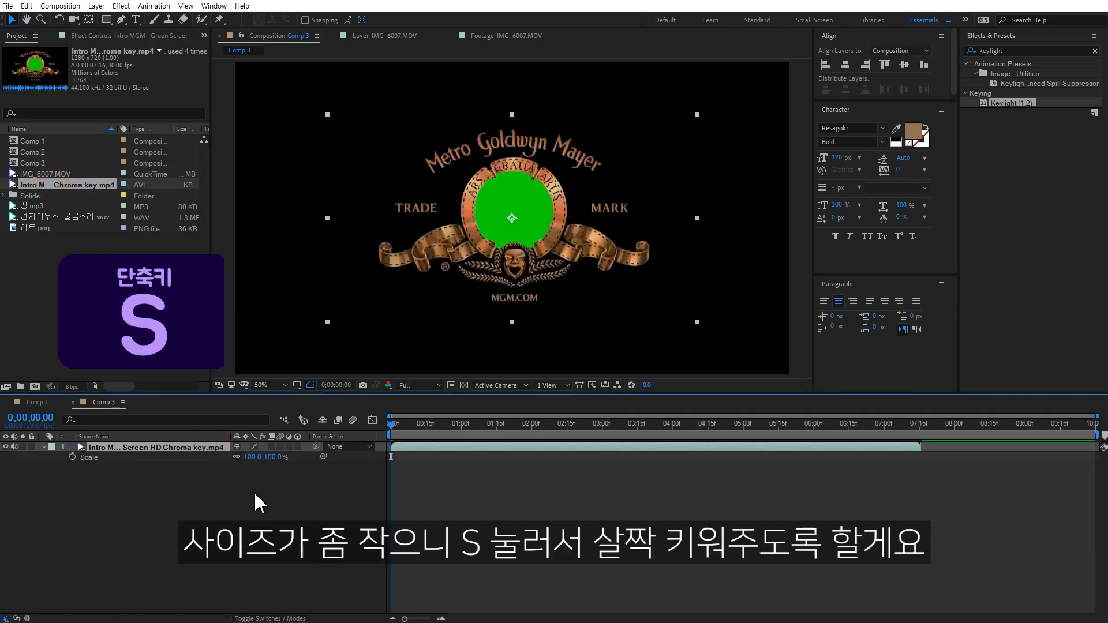
pyautogui.moveTo(254, 461); pyautogui.dragTo(279, 460)
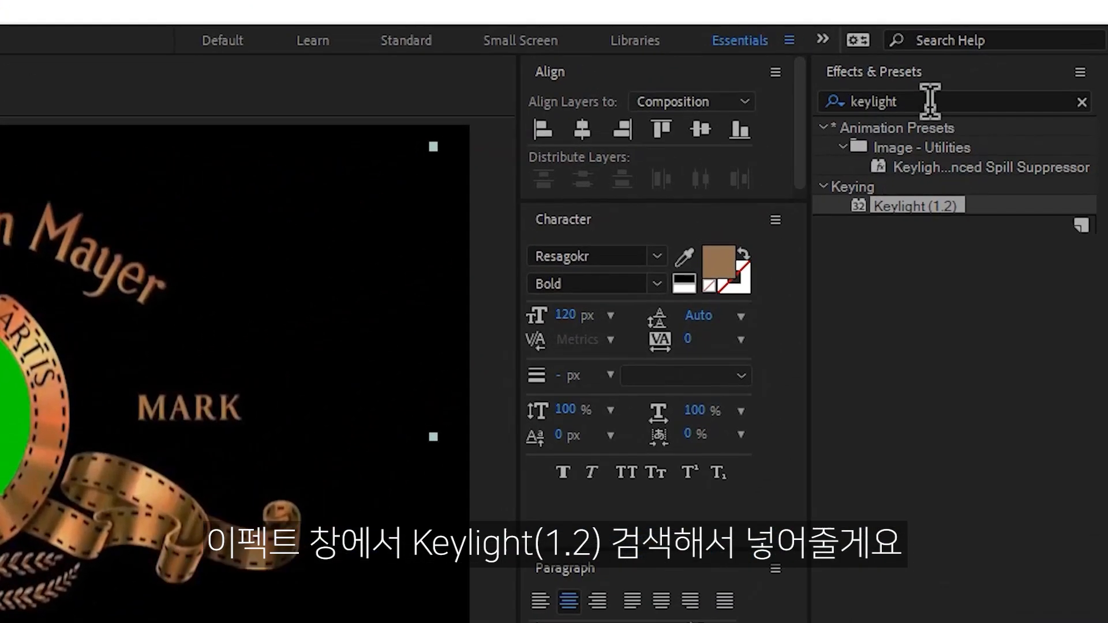
# Apply Keylight (1.2) to the intro layer, sample the green circle as the screen colour, and check its transparency.
pyautogui.doubleClick(1019, 50)
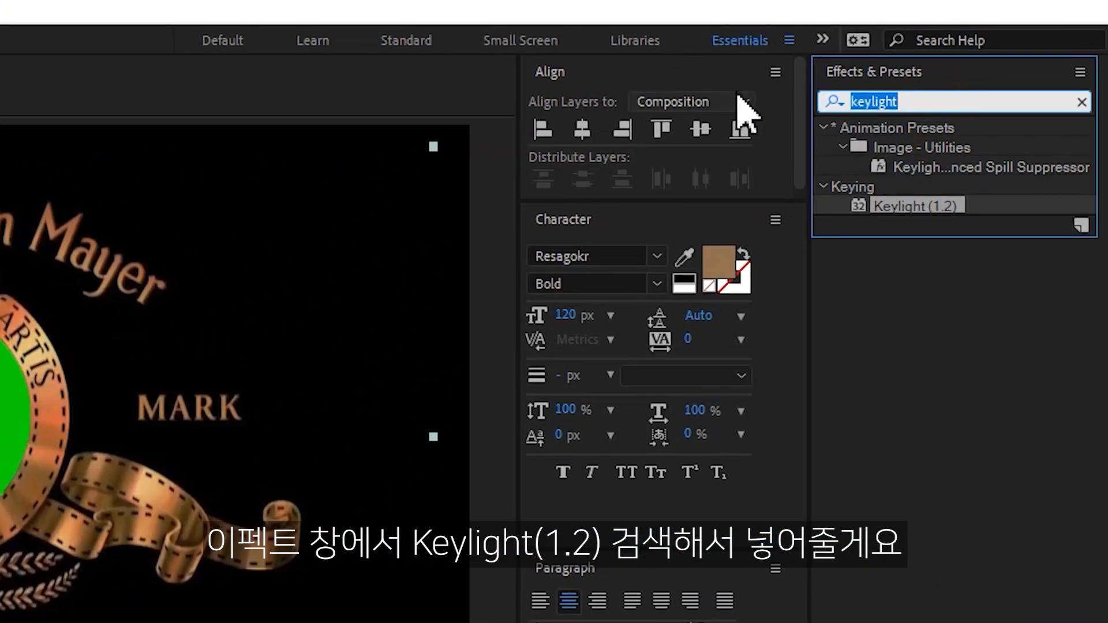
pyautogui.write('keylight')
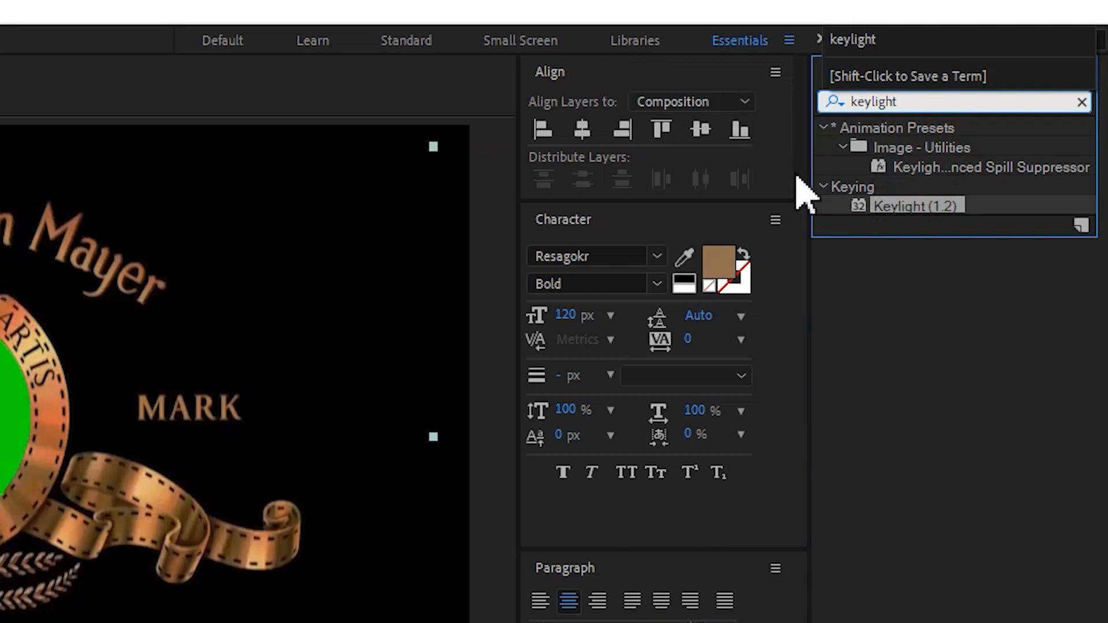
pyautogui.click(912, 209)
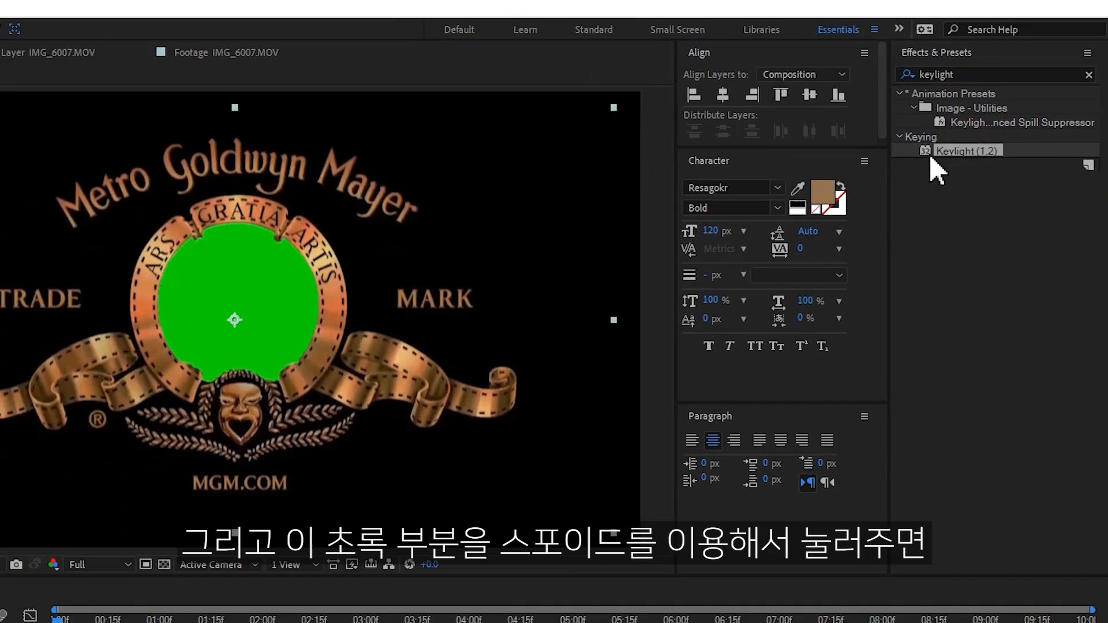
pyautogui.moveTo(929, 153); pyautogui.dragTo(285, 281)
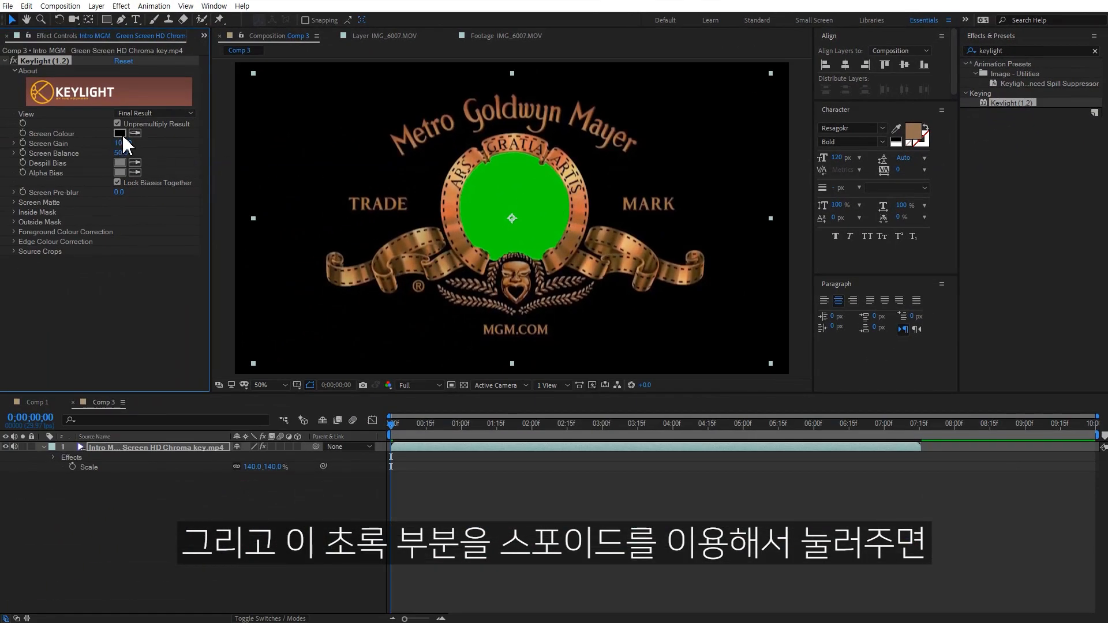
pyautogui.click(528, 176)
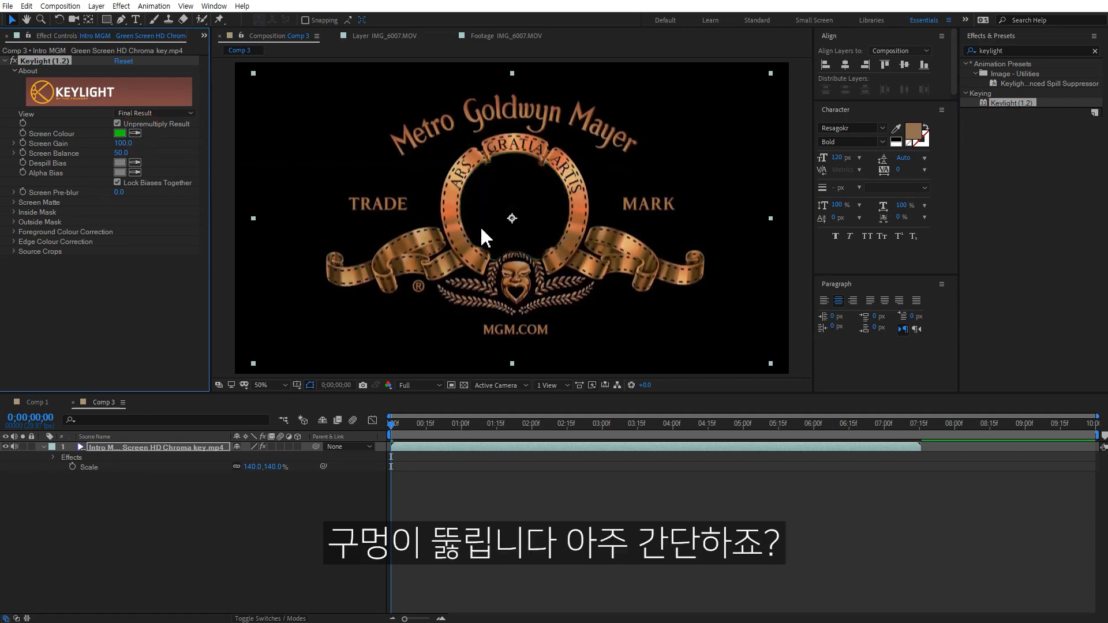
pyautogui.click(463, 385)
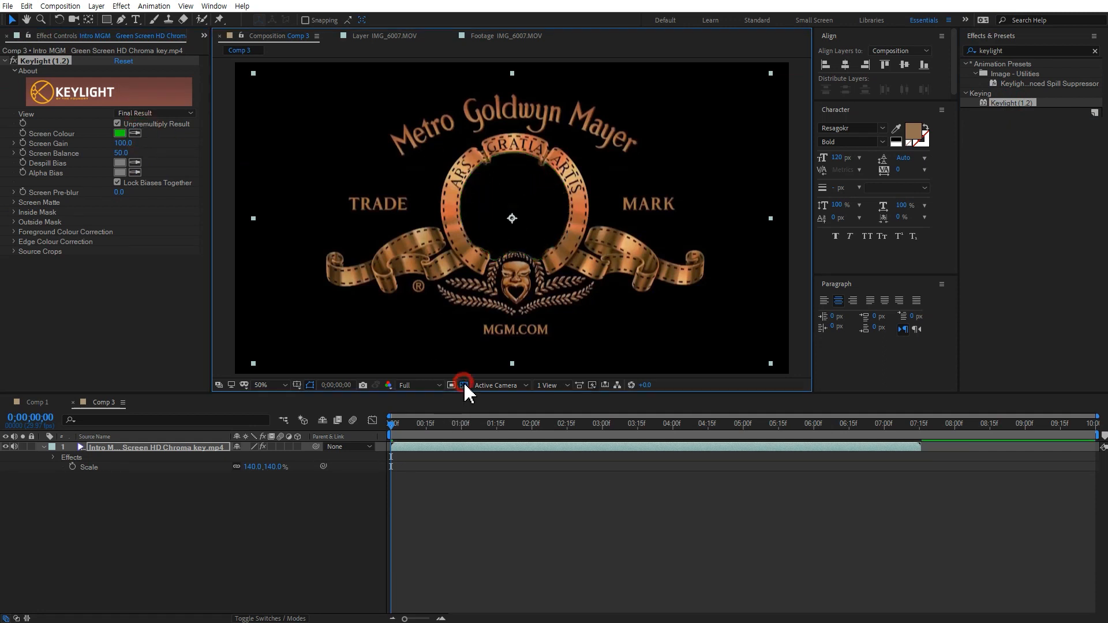
pyautogui.click(464, 385)
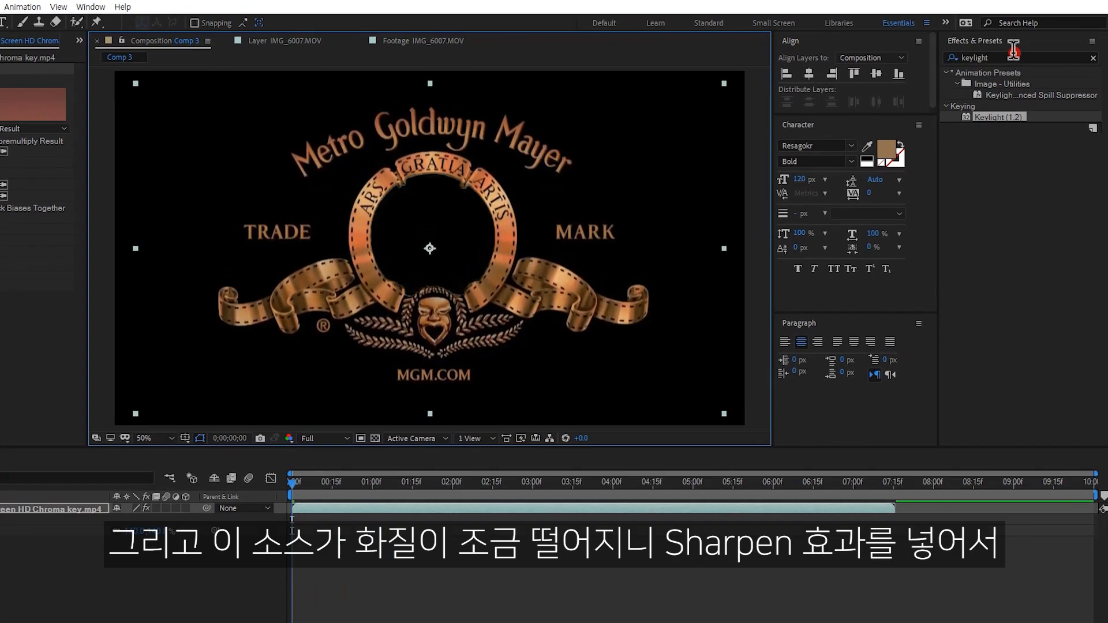
# Apply the Sharpen effect to the intro layer with an amount of 18 and compare the logo with and without it.
pyautogui.click(1023, 50)
pyautogui.write('sharp')
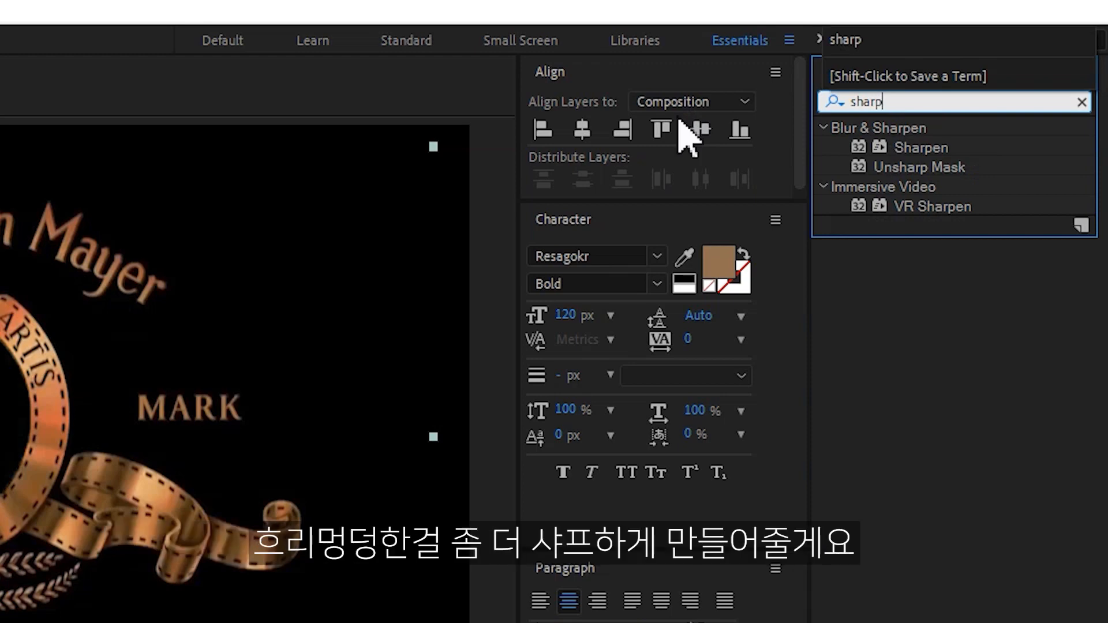
pyautogui.doubleClick(927, 148)
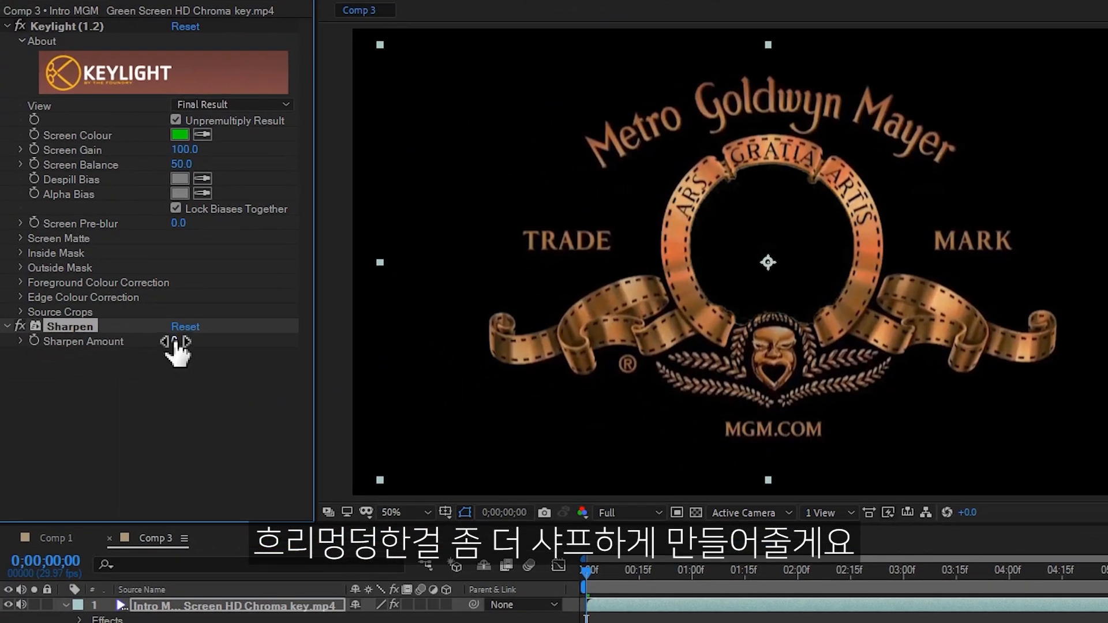
pyautogui.moveTo(176, 344); pyautogui.dragTo(199, 353)
pyautogui.click(20, 326)
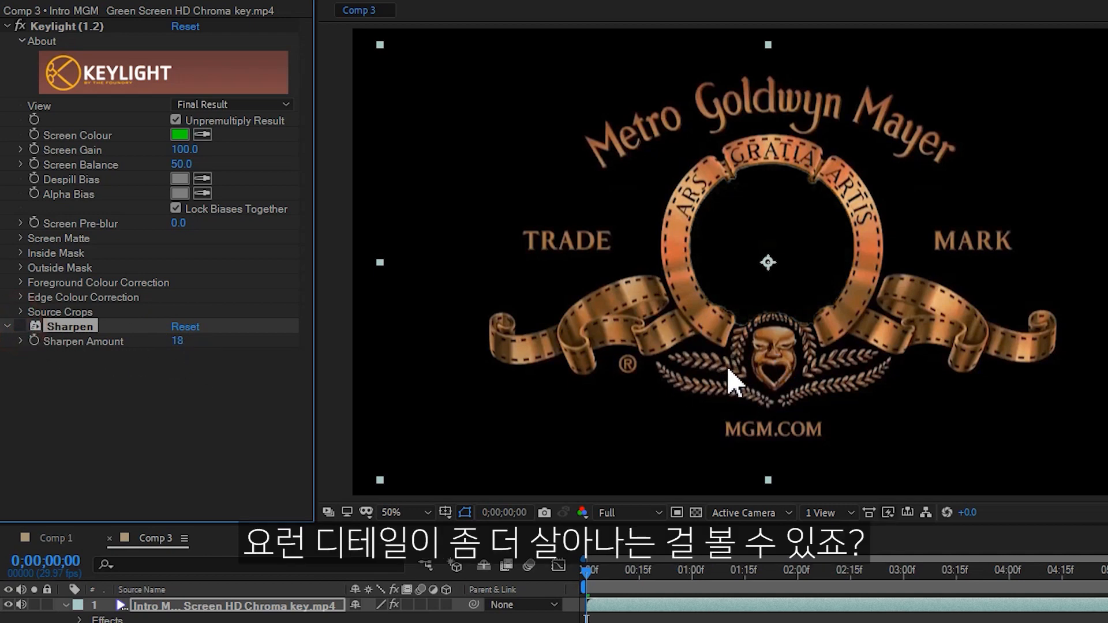
pyautogui.click(20, 326)
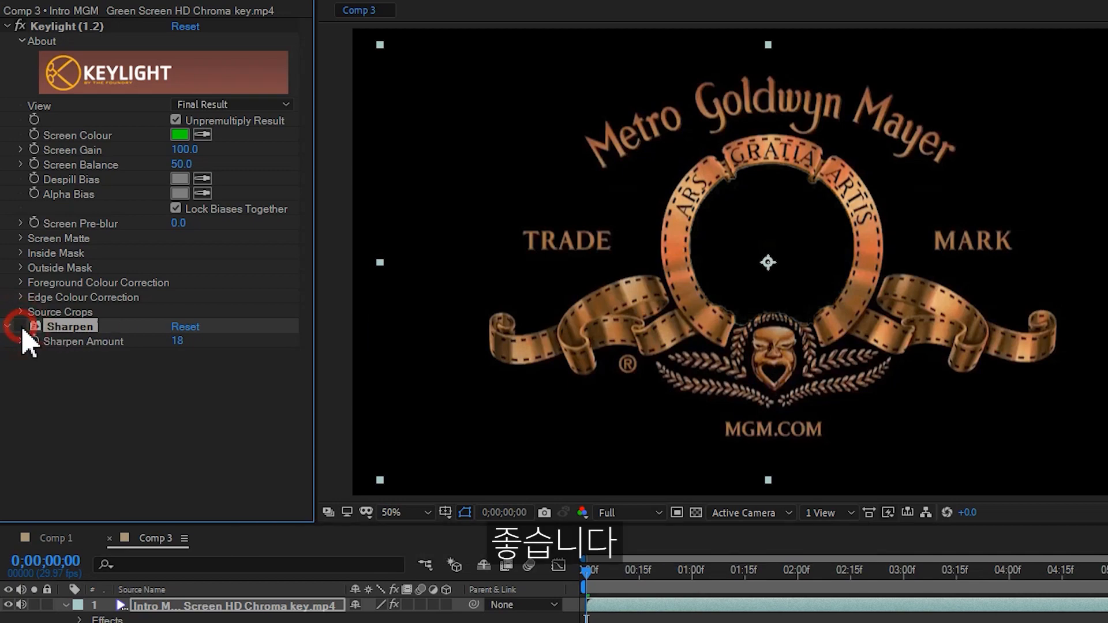
pyautogui.click(21, 326)
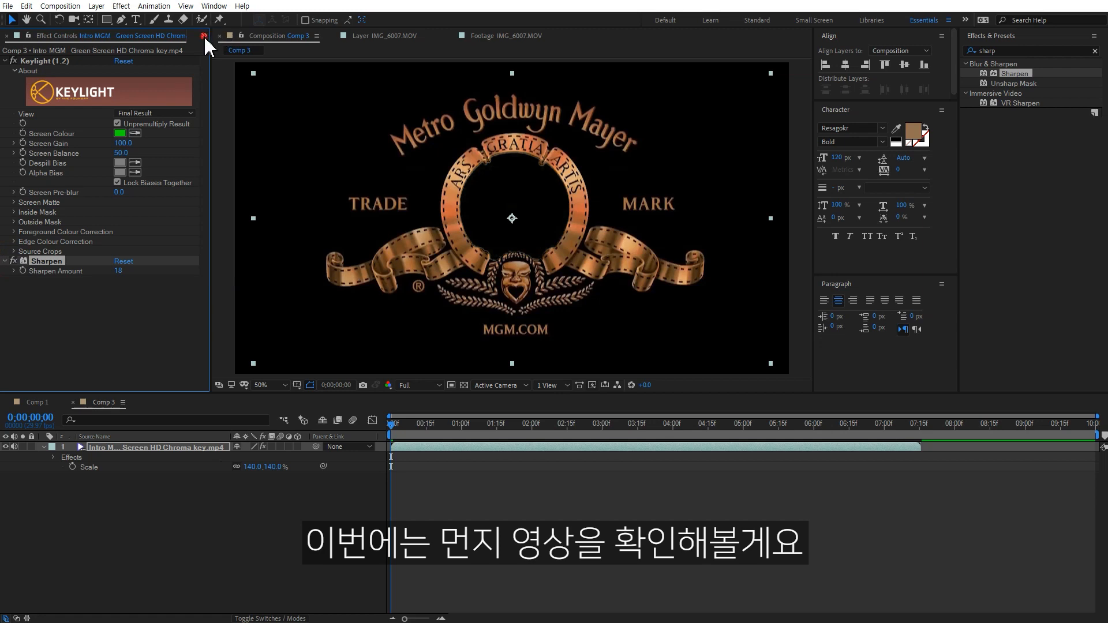
# Preview the IMG_6007.MOV footage and add it to Comp 3 beneath the intro layer.
pyautogui.click(228, 50)
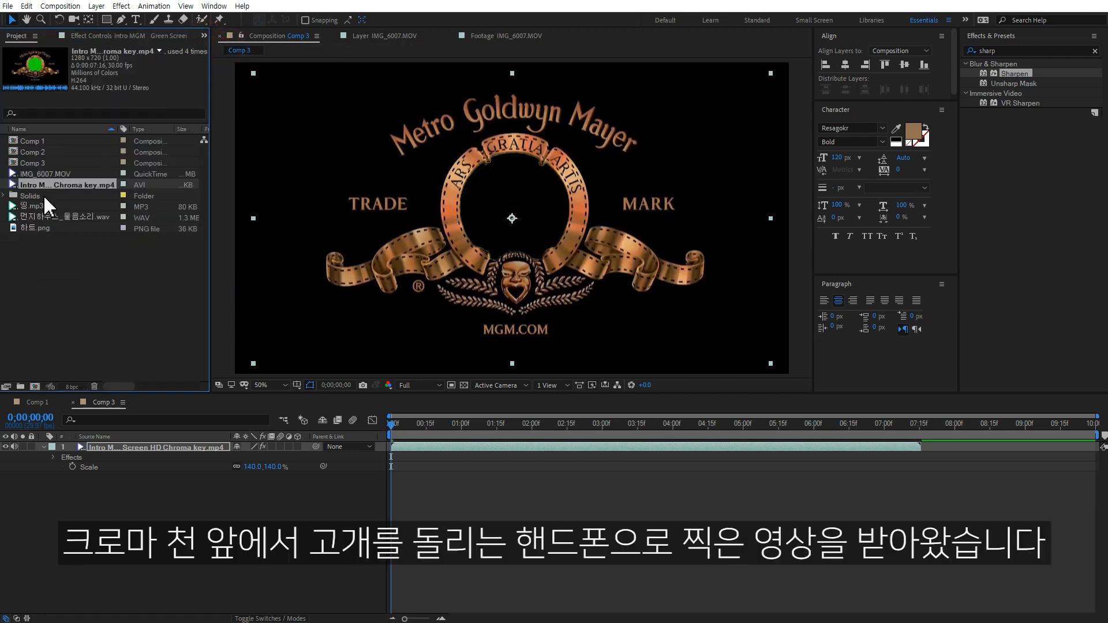
pyautogui.doubleClick(46, 174)
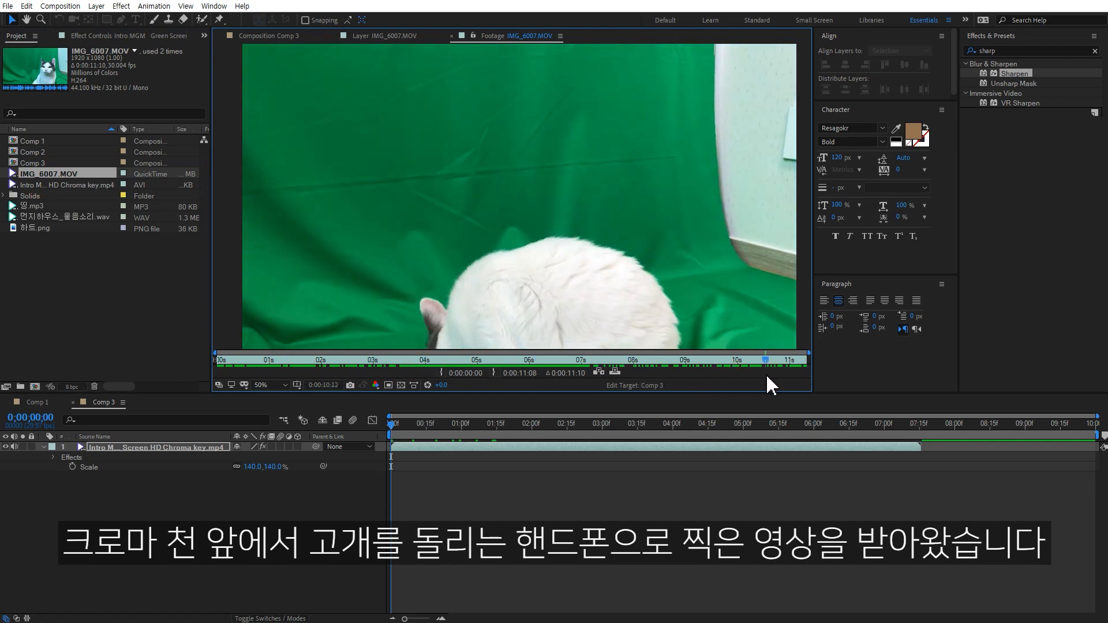
pyautogui.click(331, 358)
pyautogui.moveTo(330, 356); pyautogui.dragTo(419, 357)
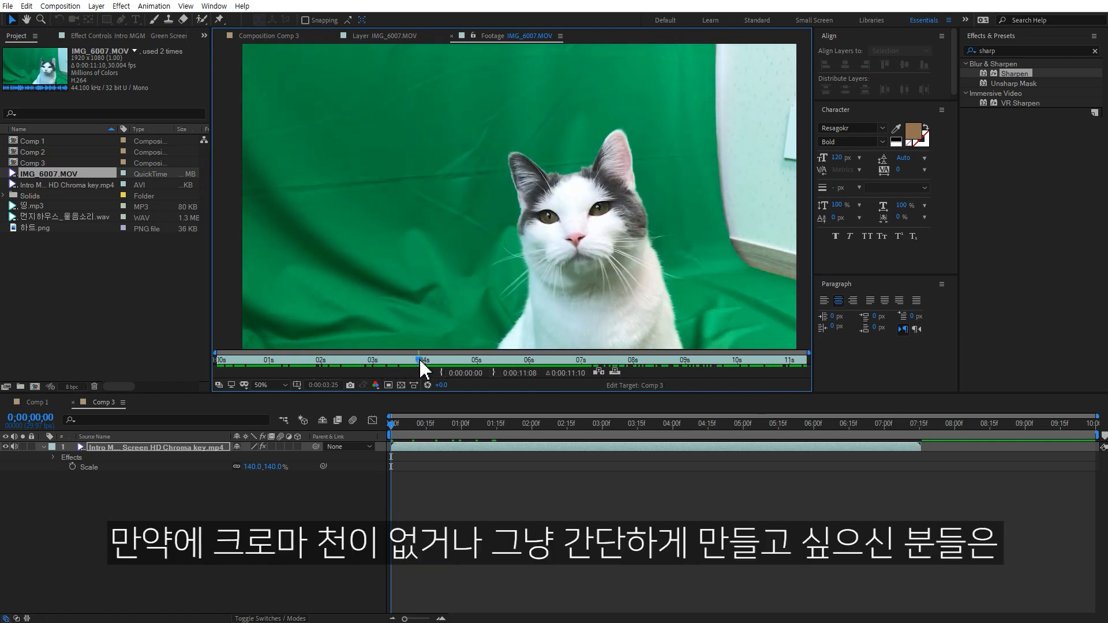
pyautogui.click(284, 36)
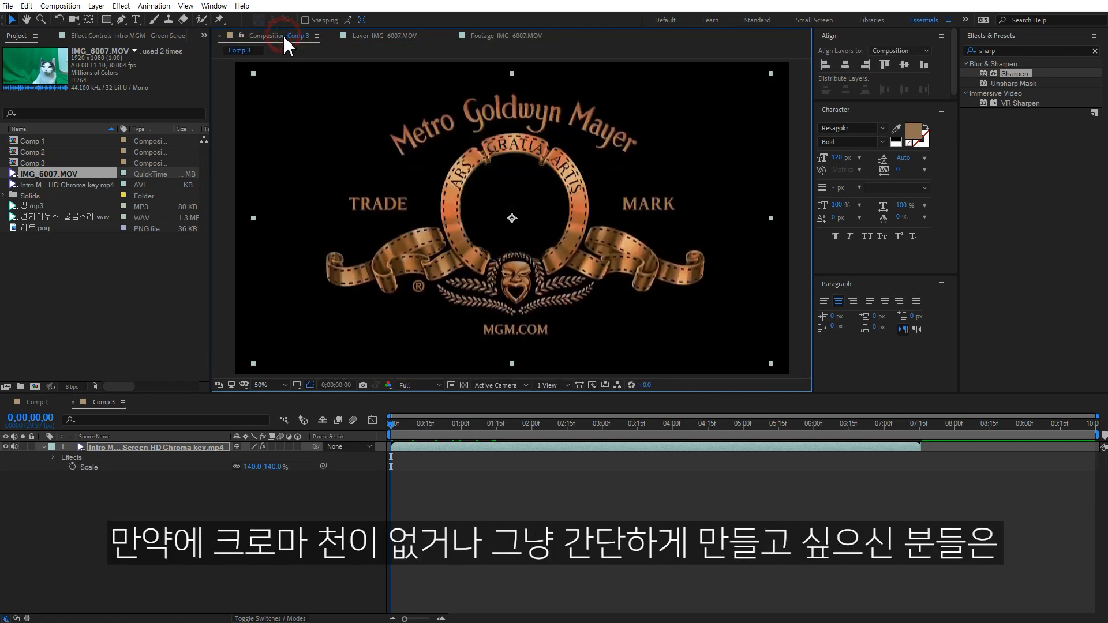
pyautogui.moveTo(81, 169); pyautogui.dragTo(277, 482)
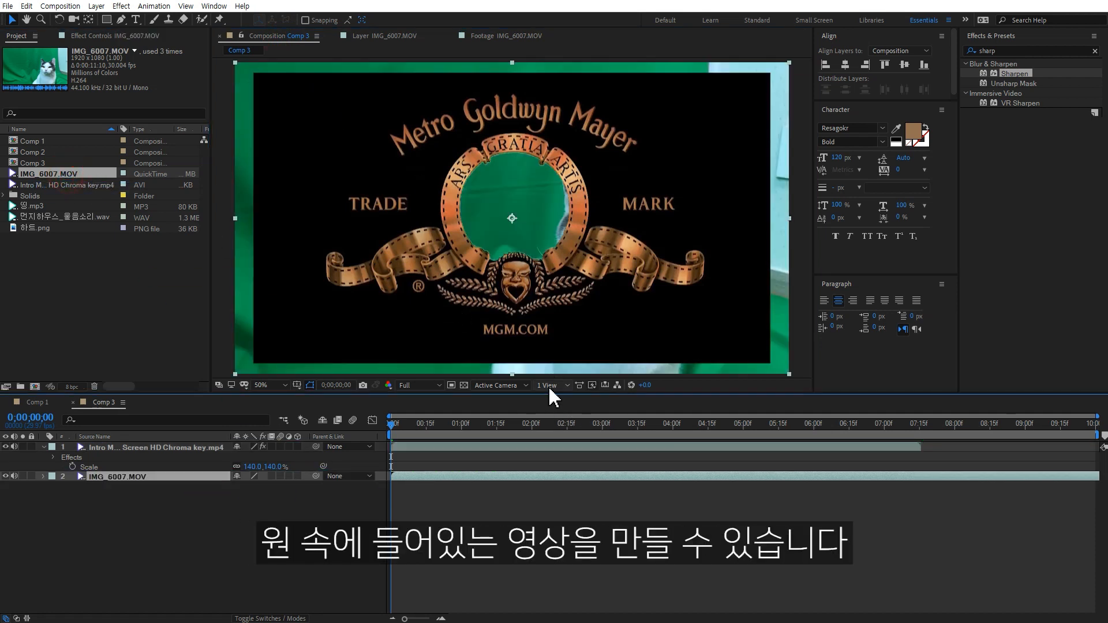
# Scale the IMG_6007.MOV layer to 63% and position it so the cat's face sits inside the ring.
pyautogui.moveTo(630, 337); pyautogui.dragTo(532, 305)
pyautogui.press('s')
pyautogui.moveTo(273, 486); pyautogui.dragTo(252, 486)
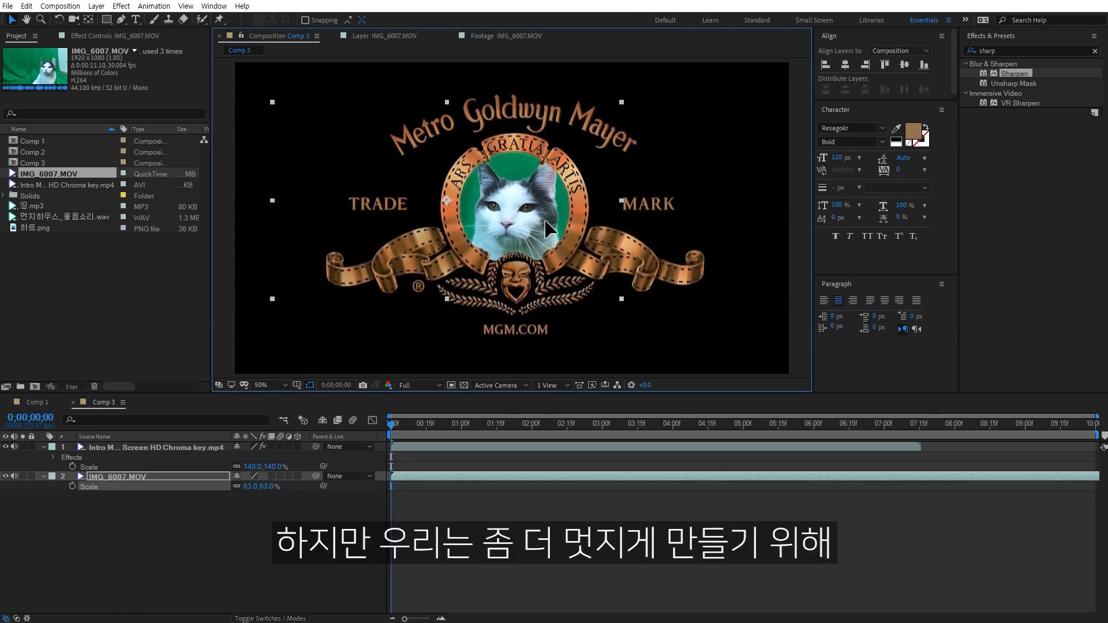
pyautogui.moveTo(394, 421)
pyautogui.mouseDown()
pyautogui.moveTo(469, 425)
pyautogui.moveTo(377, 424)
pyautogui.mouseUp()
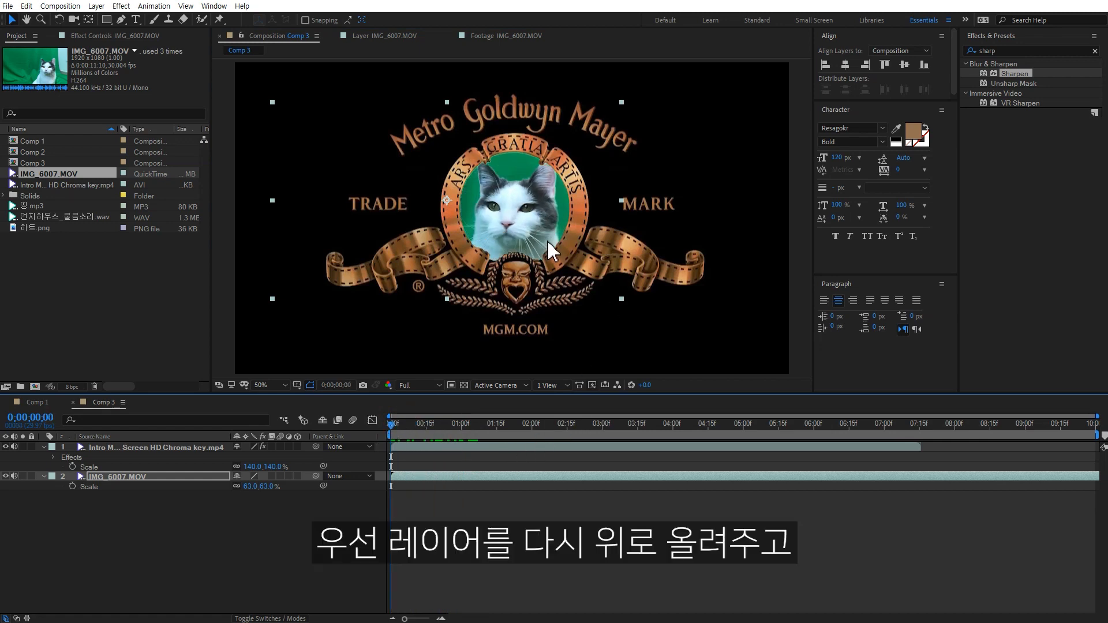
# Move the IMG_6007.MOV layer above the intro layer and key out its green backdrop with Keylight (1.2).
pyautogui.moveTo(124, 473); pyautogui.dragTo(134, 448)
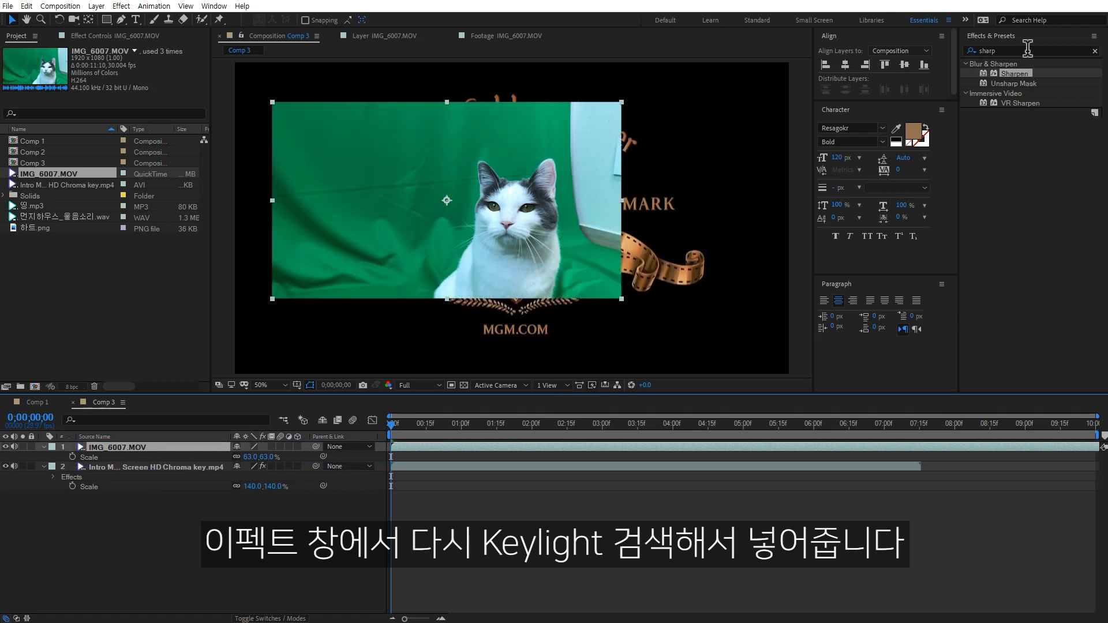
pyautogui.click(1028, 48)
pyautogui.write('keyl')
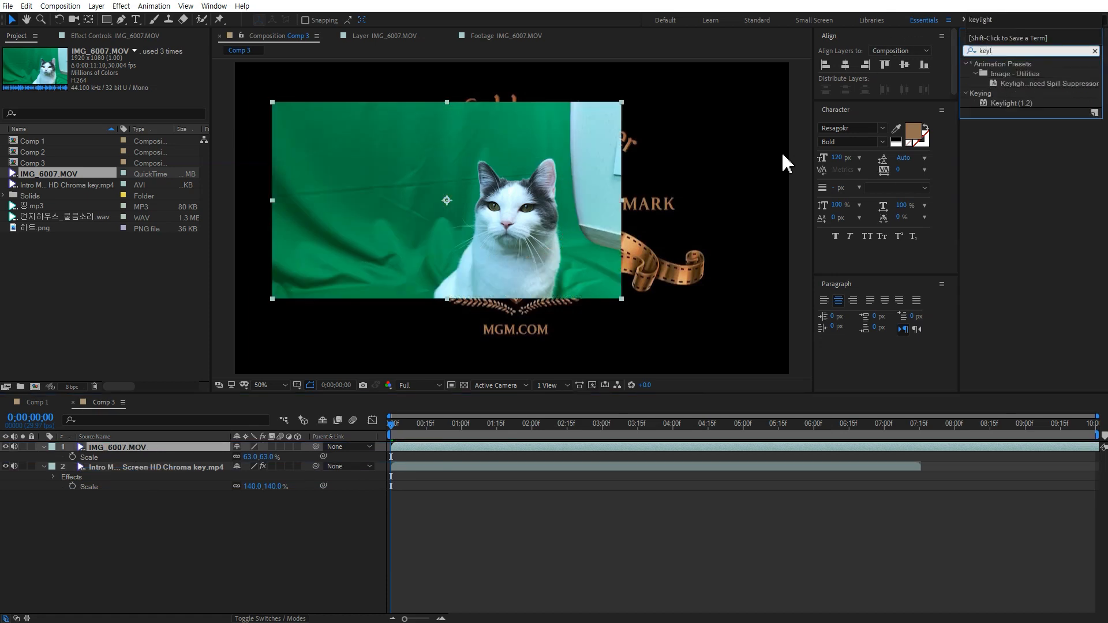
pyautogui.doubleClick(1007, 104)
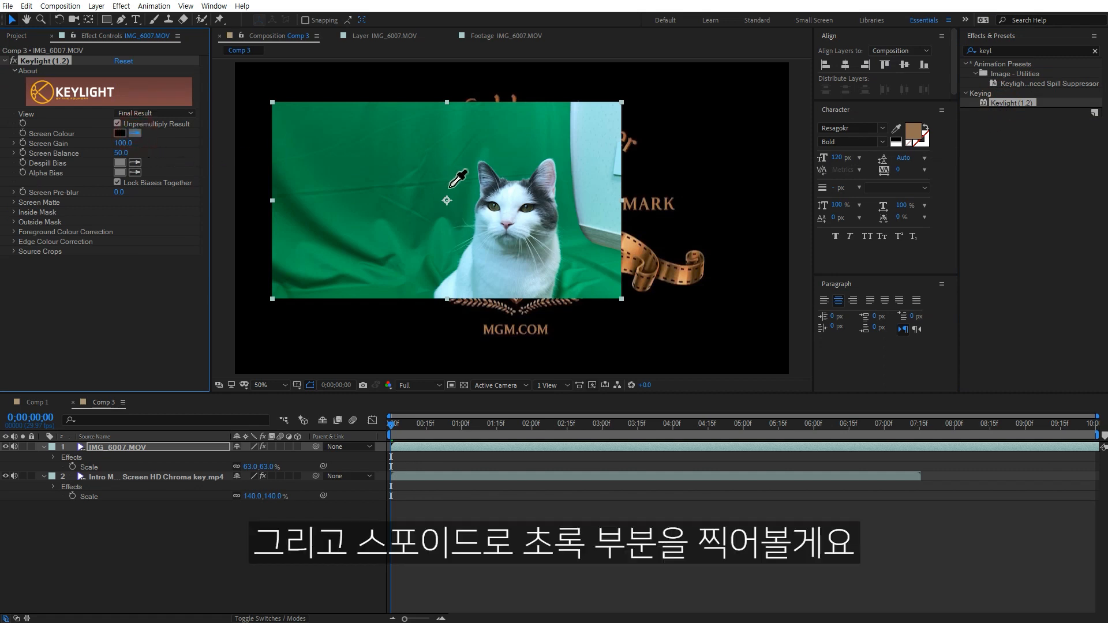
pyautogui.click(465, 198)
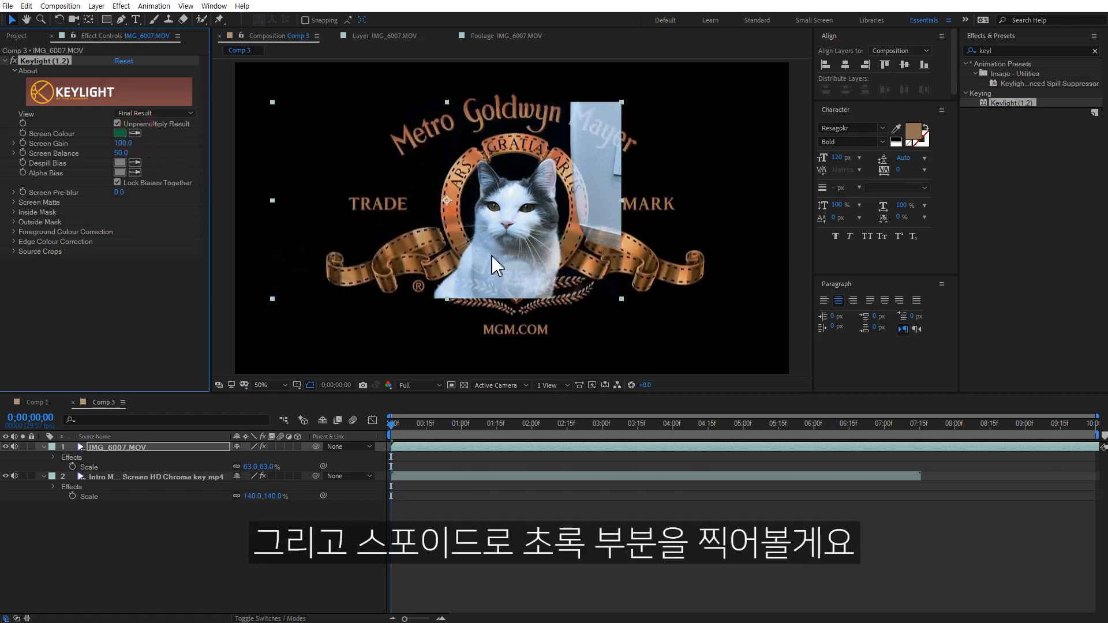
pyautogui.click(12, 61)
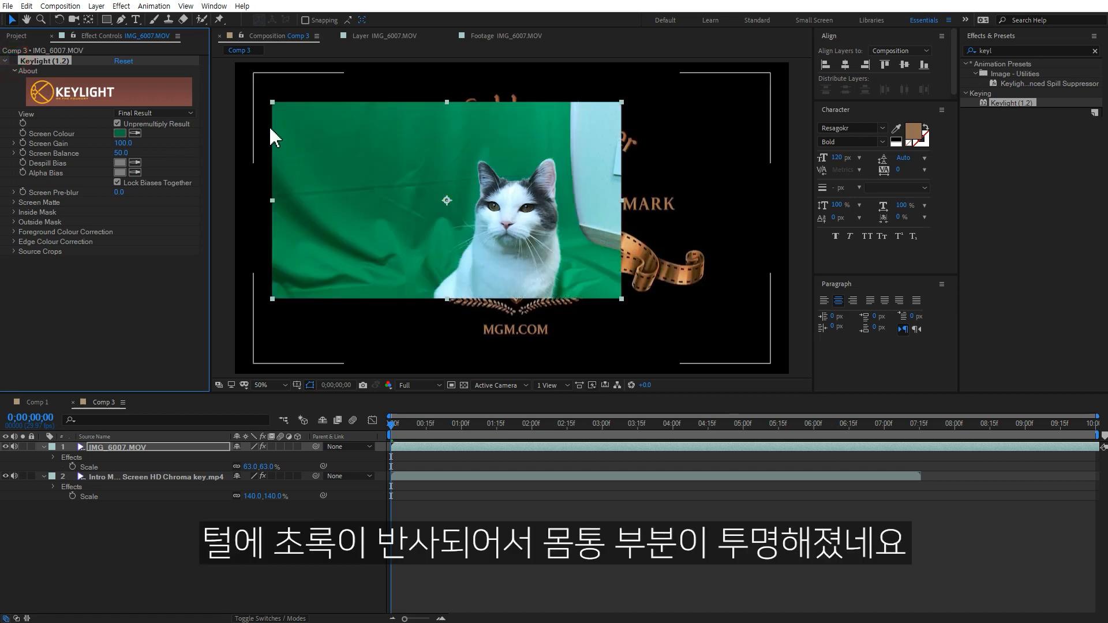
pyautogui.click(13, 60)
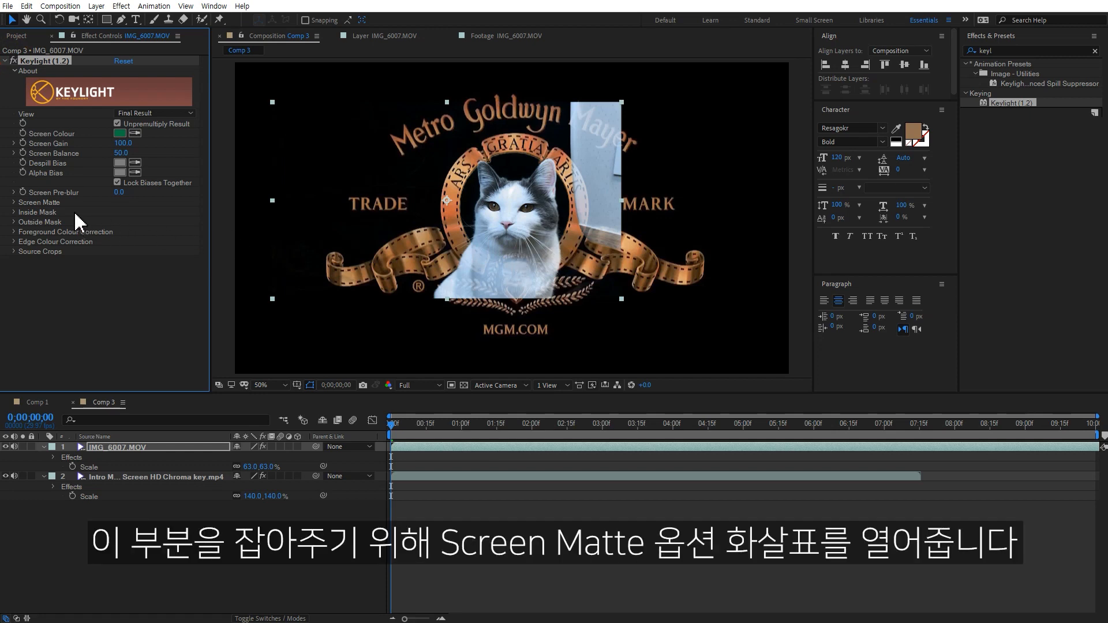
# In the cat layer's Keylight Screen Matte settings, set Clip White to 67 and Screen Shrink/Grow to -2.1.
pyautogui.click(14, 203)
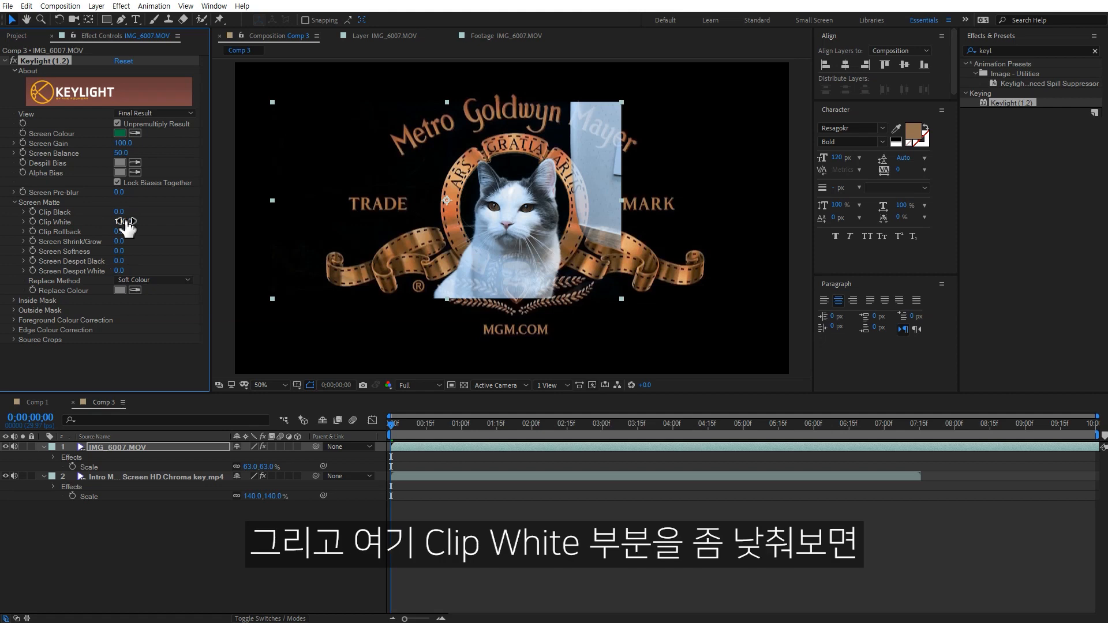
pyautogui.moveTo(120, 222)
pyautogui.mouseDown()
pyautogui.moveTo(111, 221)
pyautogui.moveTo(132, 219)
pyautogui.moveTo(68, 219)
pyautogui.moveTo(104, 217)
pyautogui.mouseUp()
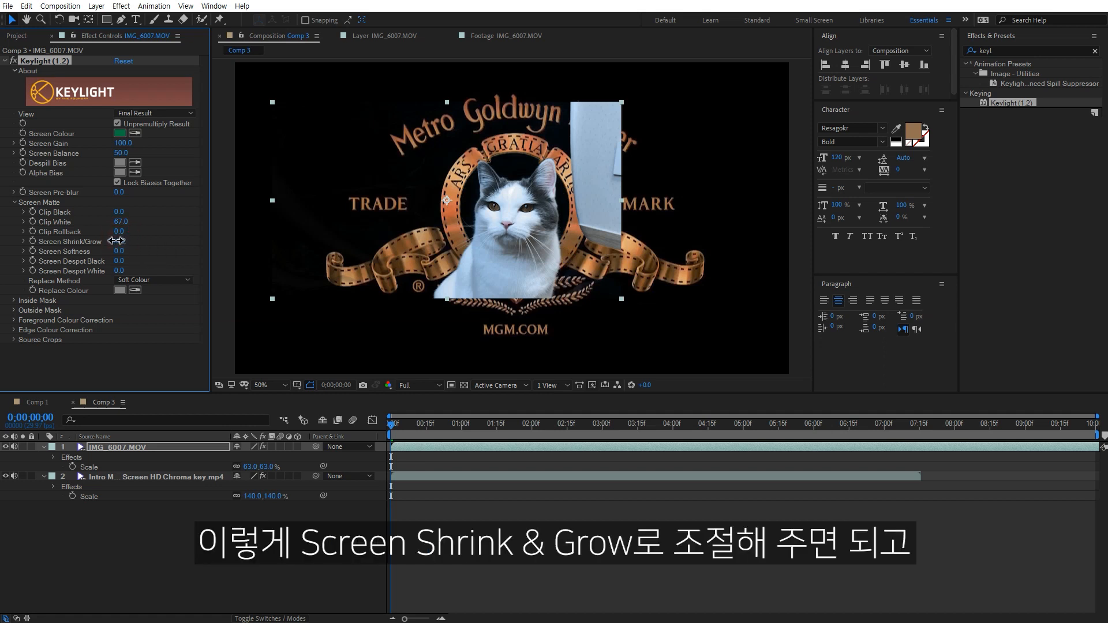
pyautogui.moveTo(102, 243); pyautogui.dragTo(113, 244)
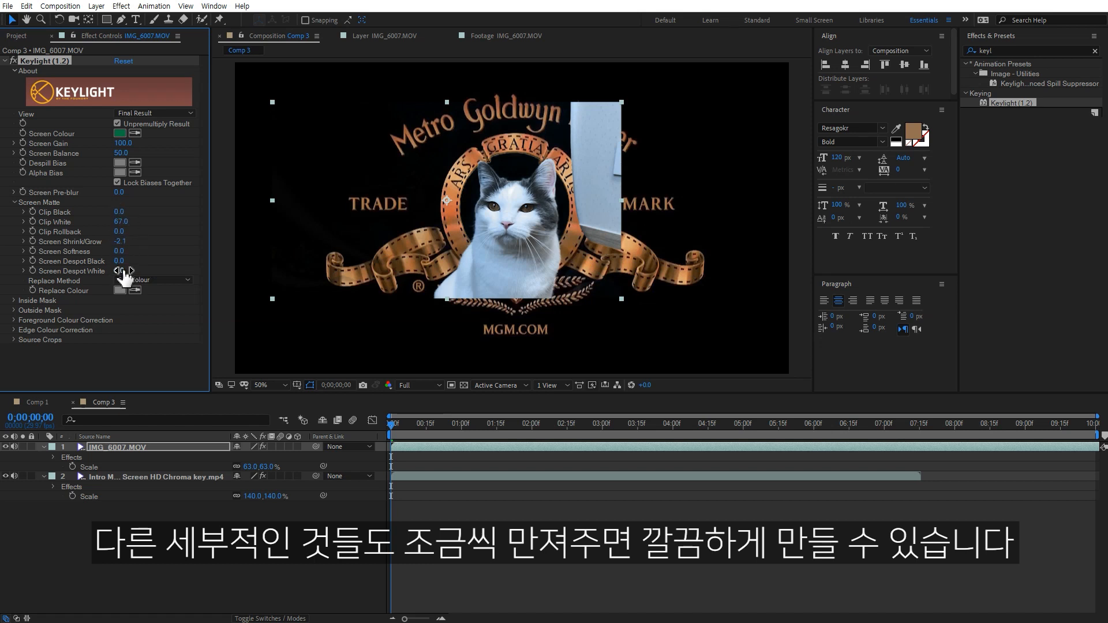
# Scale the IMG_6007.MOV layer to 70% and reposition the cat over the ring.
pyautogui.moveTo(534, 269); pyautogui.dragTo(535, 262)
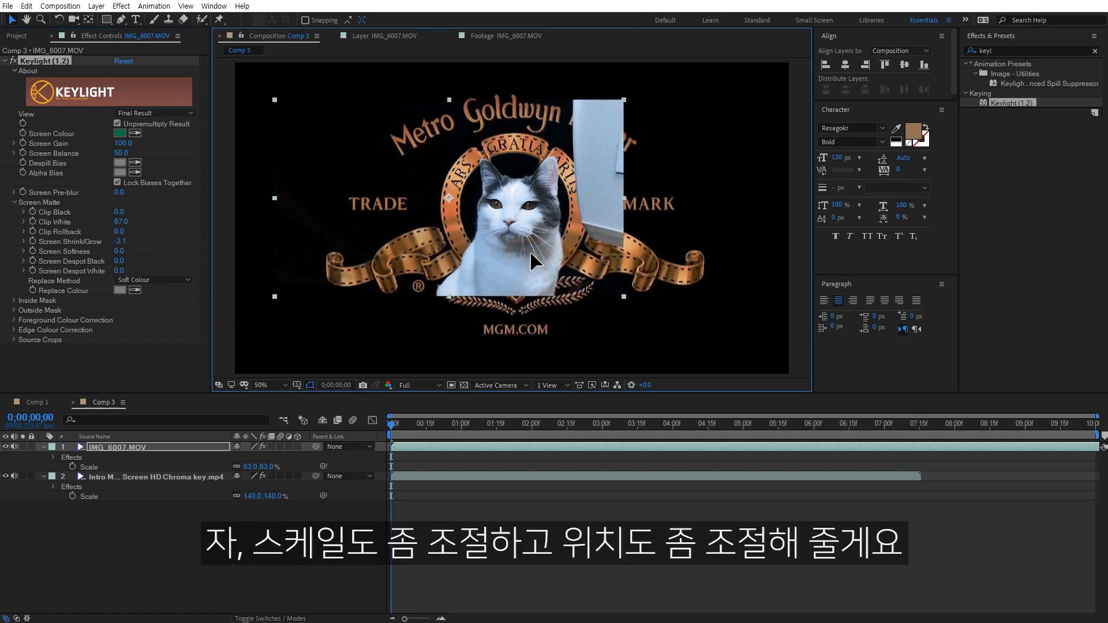
pyautogui.moveTo(252, 466); pyautogui.dragTo(266, 467)
pyautogui.press('s')
pyautogui.moveTo(525, 255); pyautogui.dragTo(519, 252)
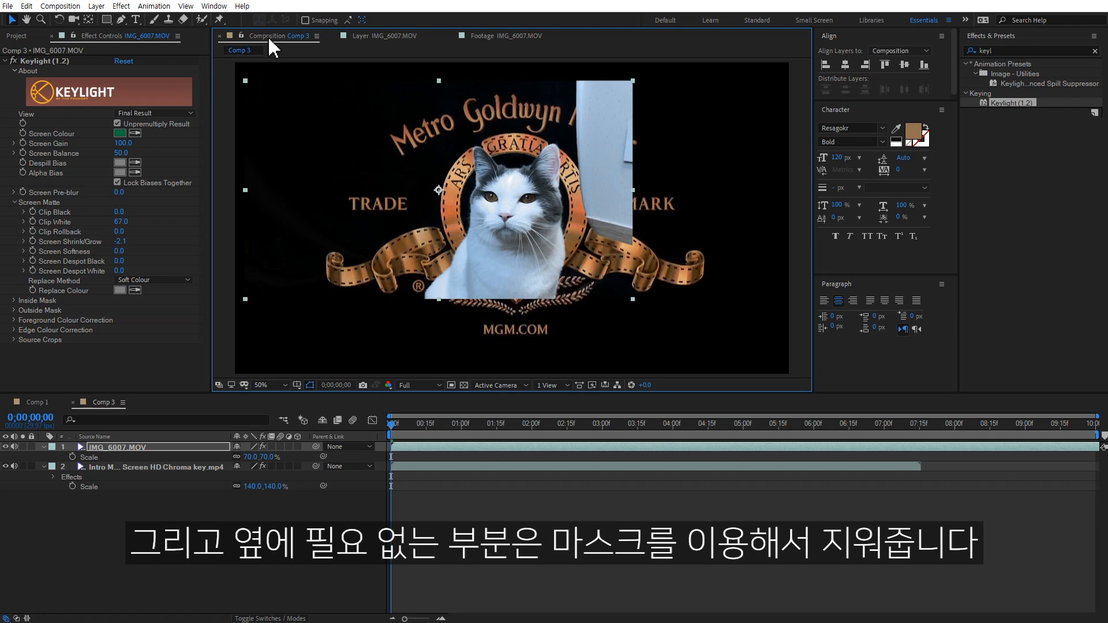
# Draw a rectangular mask around the cat on the IMG_6007.MOV layer to remove the unwanted wall beside it.
pyautogui.click(107, 19)
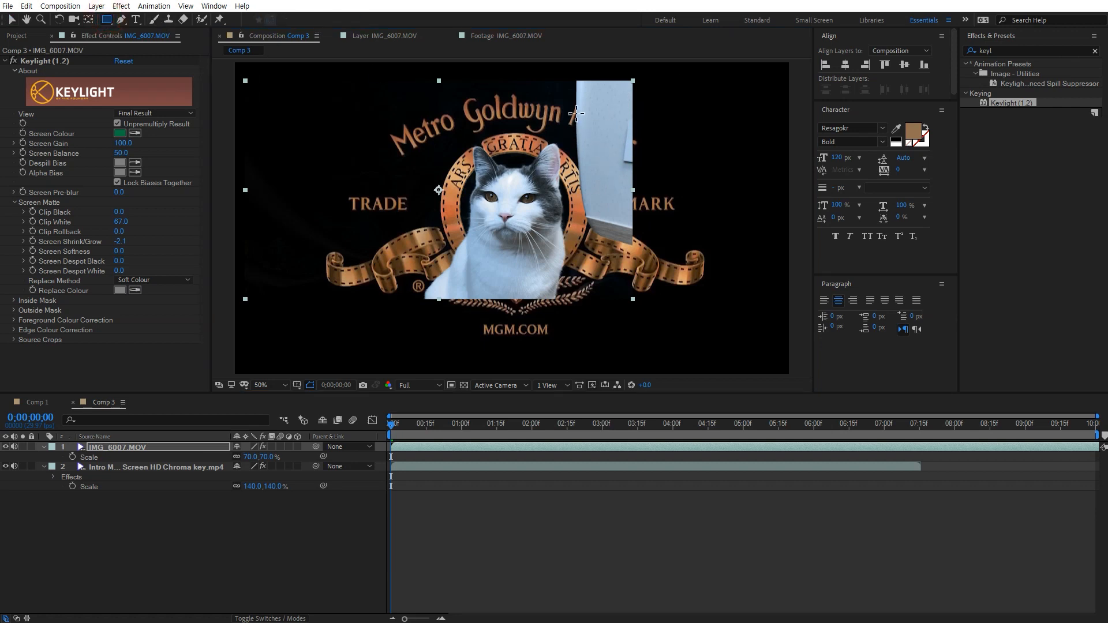
pyautogui.moveTo(570, 74); pyautogui.dragTo(421, 321)
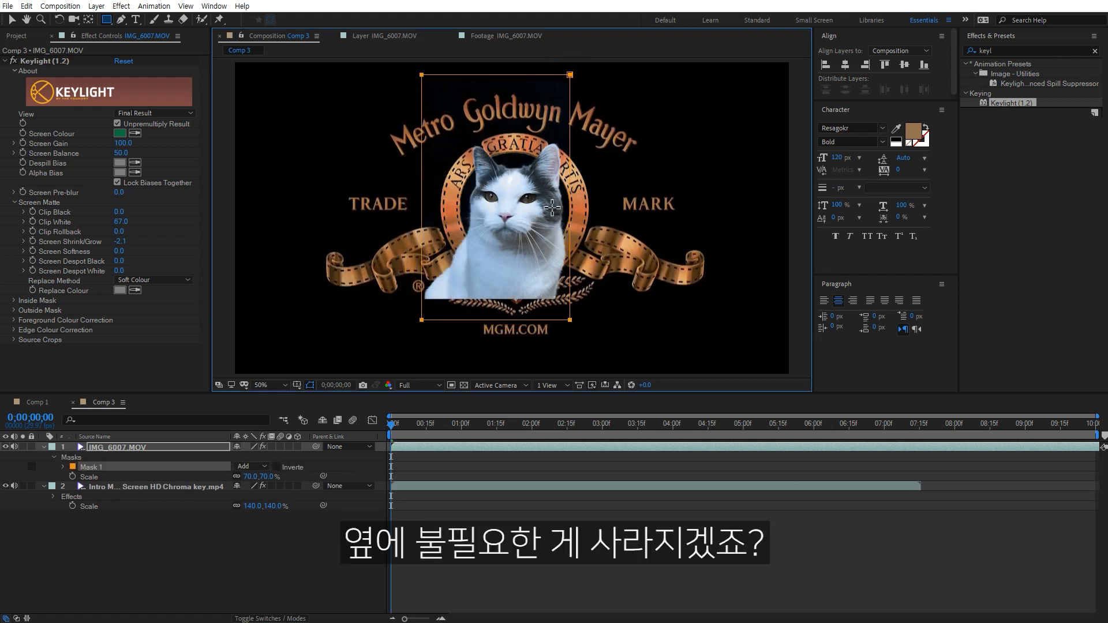
pyautogui.click(299, 552)
pyautogui.click(160, 448)
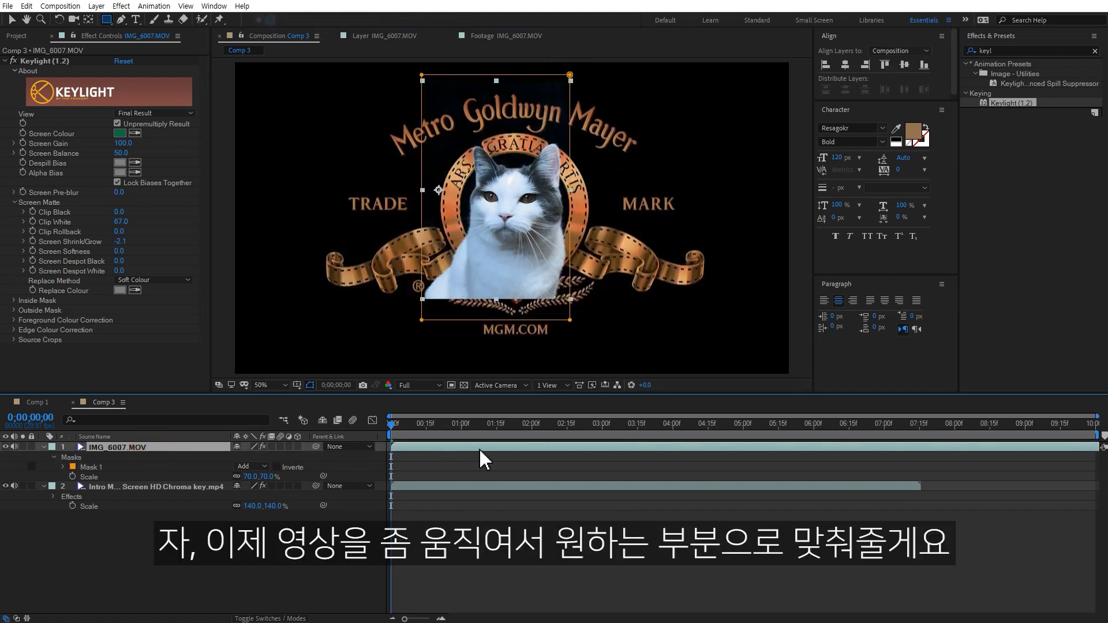
# Shift the IMG_6007.MOV clip earlier in time so a better moment opens the composition, and reposition the cat over the ring.
pyautogui.moveTo(620, 446); pyautogui.dragTo(364, 448)
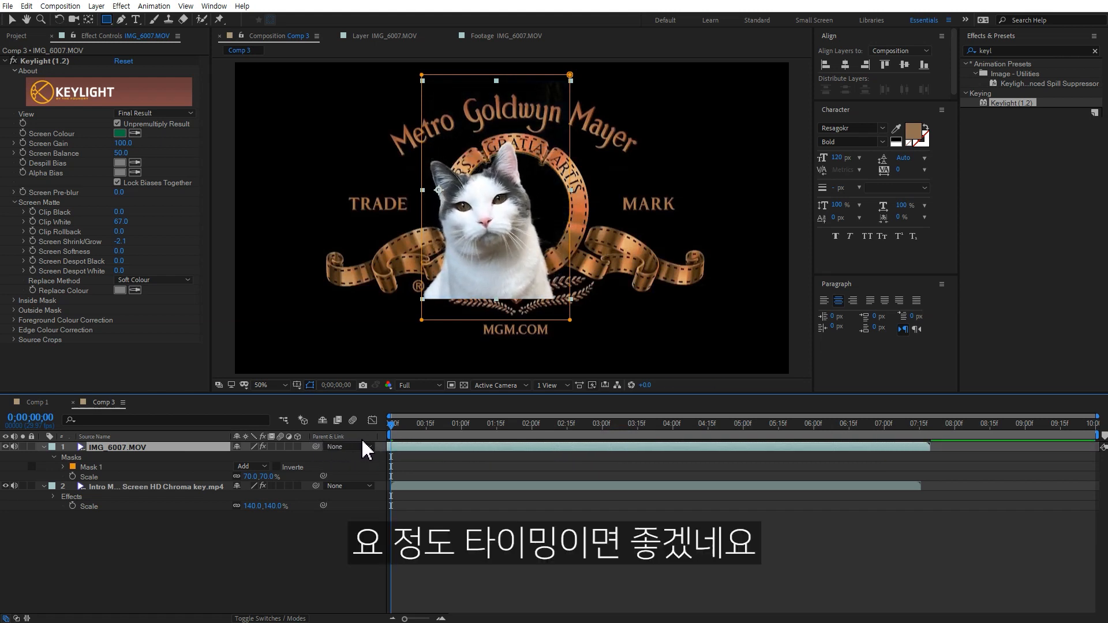
pyautogui.press('v')
pyautogui.moveTo(501, 234); pyautogui.dragTo(531, 227)
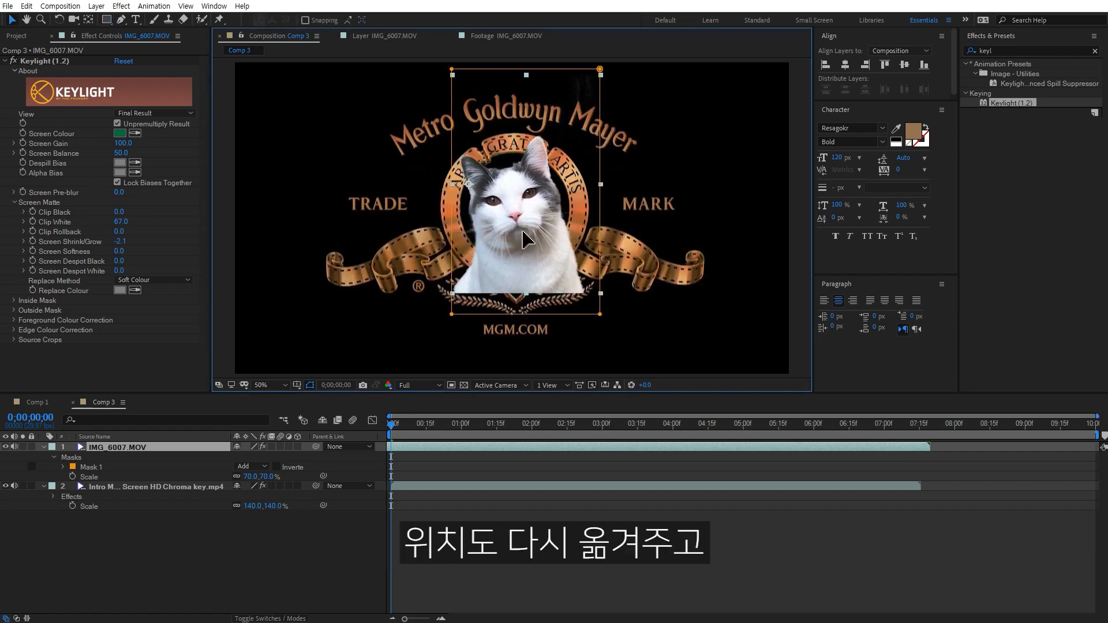
pyautogui.moveTo(398, 427); pyautogui.dragTo(641, 446)
pyautogui.moveTo(536, 260); pyautogui.dragTo(532, 254)
pyautogui.moveTo(604, 423); pyautogui.dragTo(344, 440)
pyautogui.moveTo(524, 232); pyautogui.dragTo(521, 231)
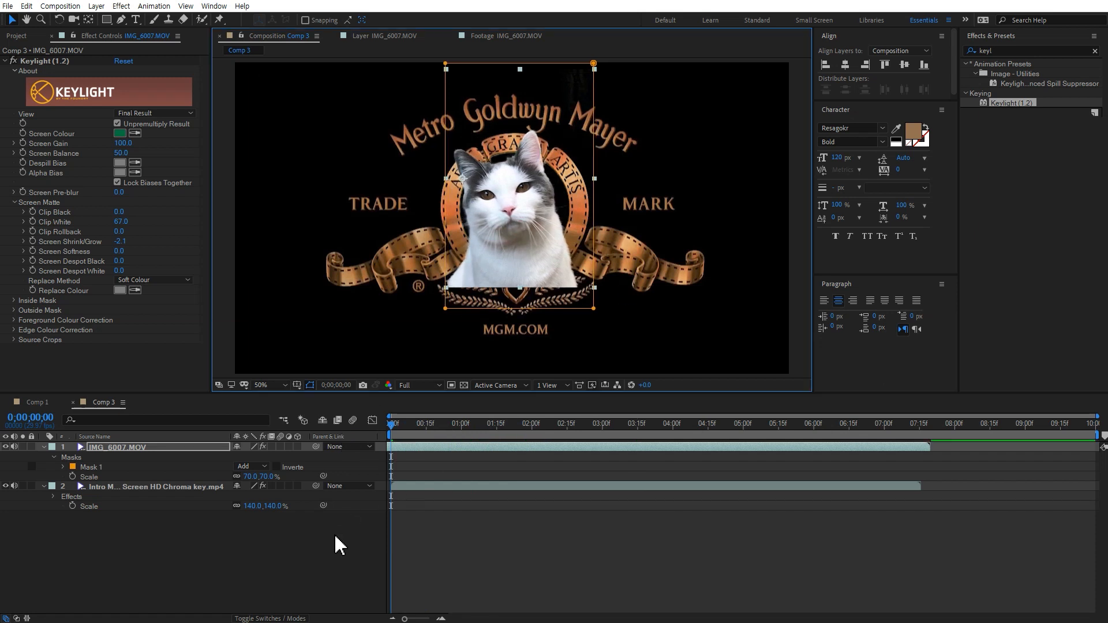
# Hide the IMG_6007.MOV layer and add a 1920 x 1080 px red solid above it, with its visibility turned off.
pyautogui.click(297, 540)
pyautogui.click(6, 447)
pyautogui.click(14, 446)
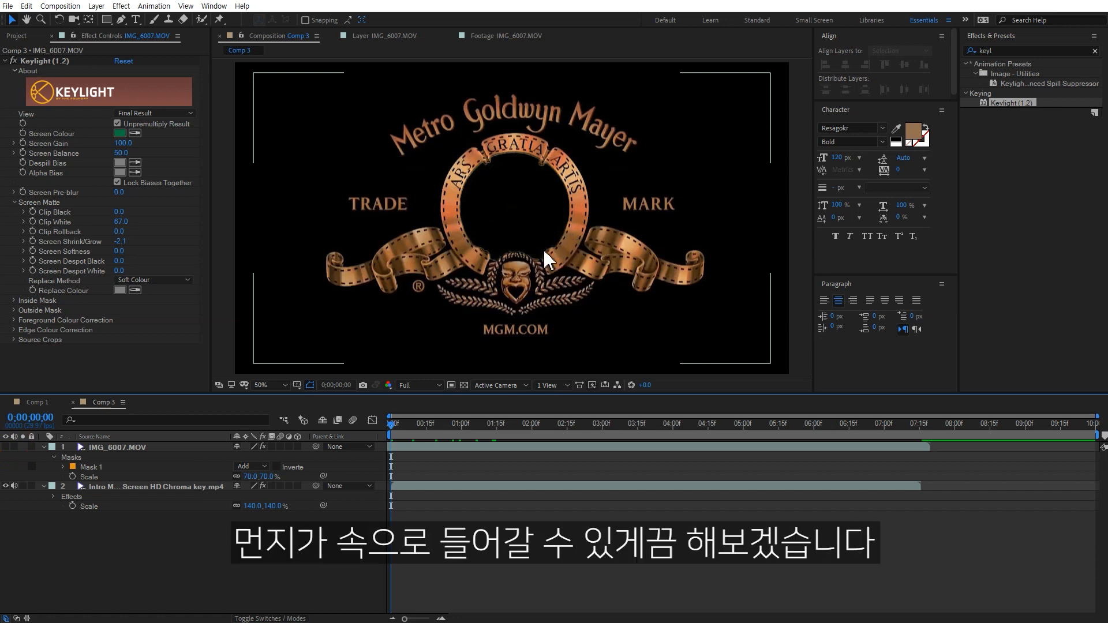
pyautogui.click(6, 448)
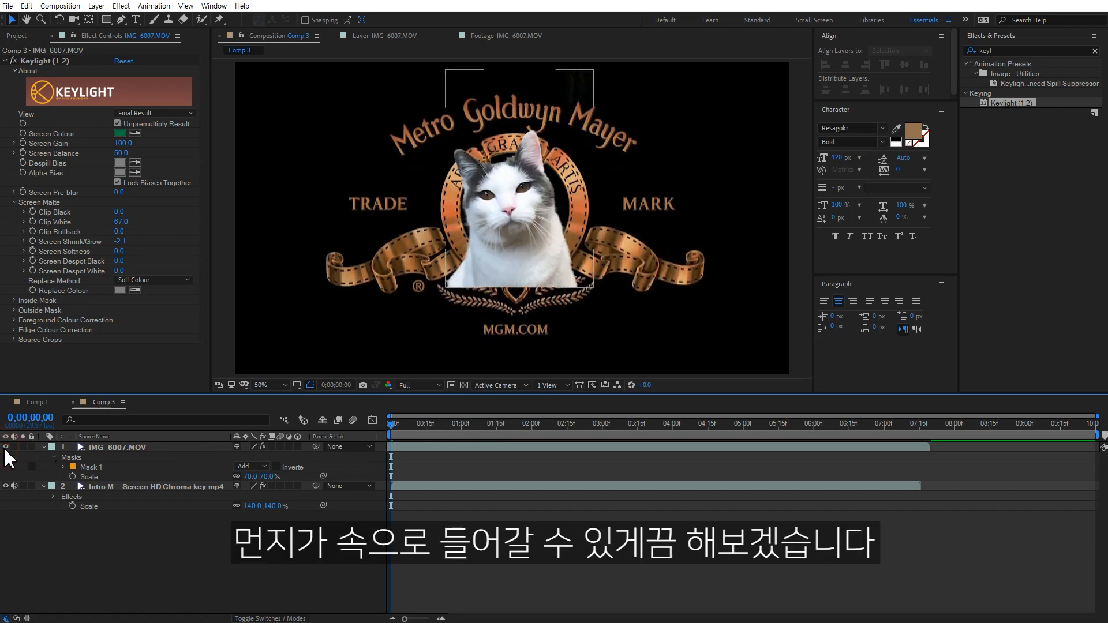
pyautogui.click(6, 448)
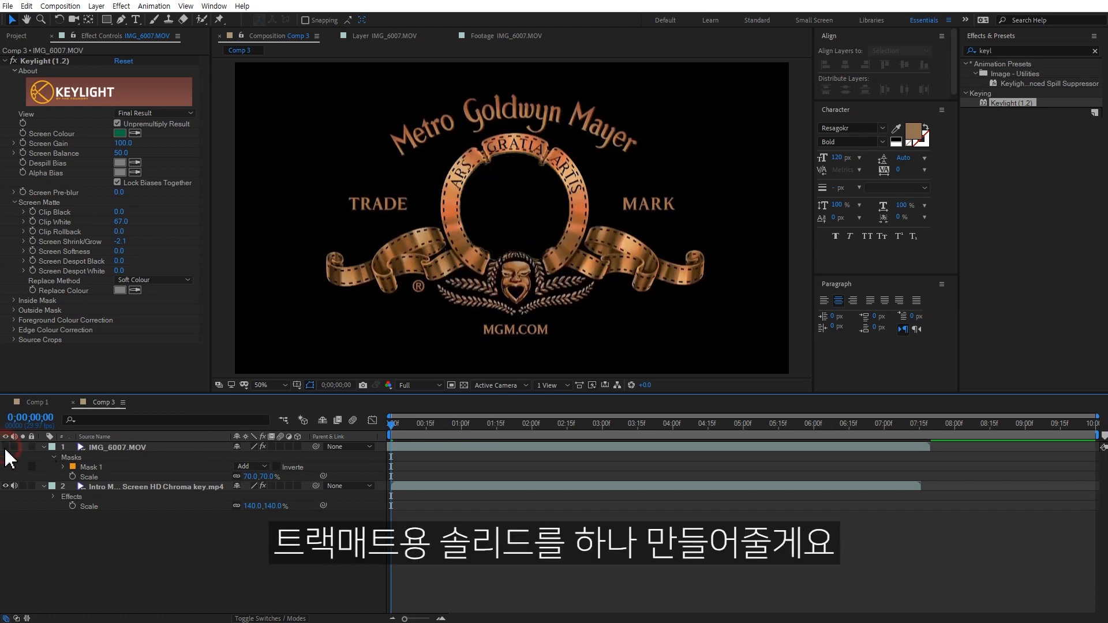
pyautogui.rightClick(218, 546)
pyautogui.moveTo(294, 420)
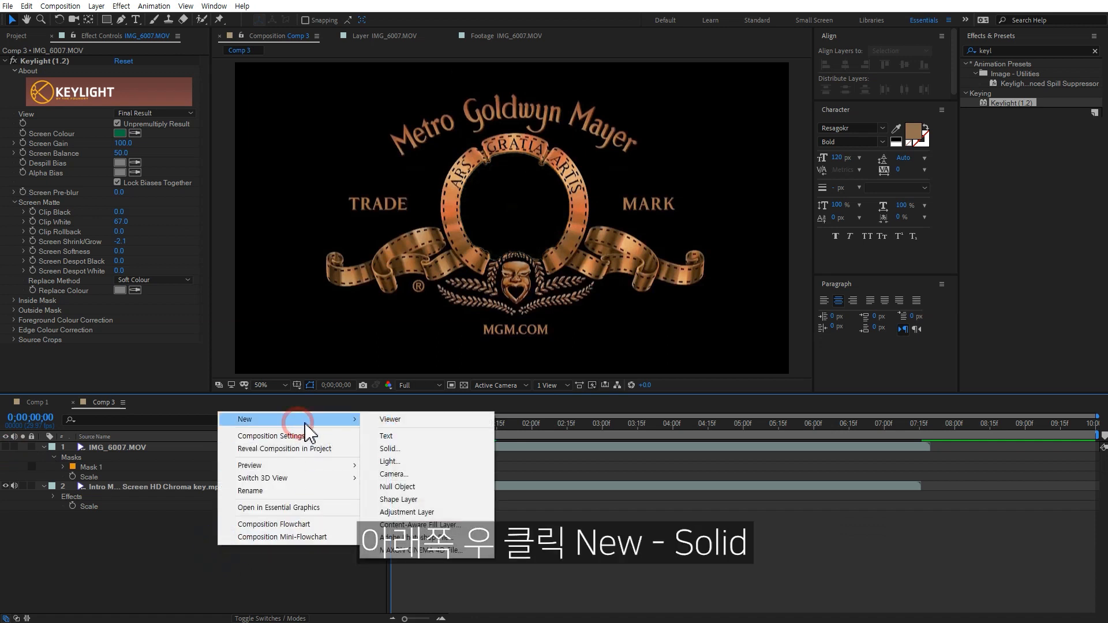
pyautogui.click(413, 449)
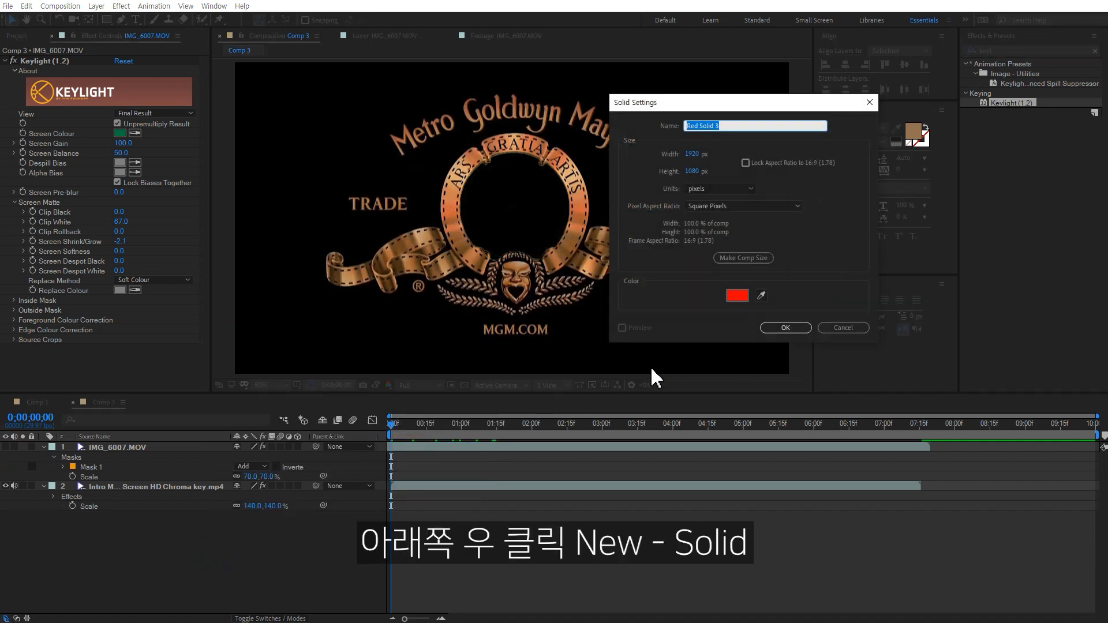
pyautogui.click(773, 329)
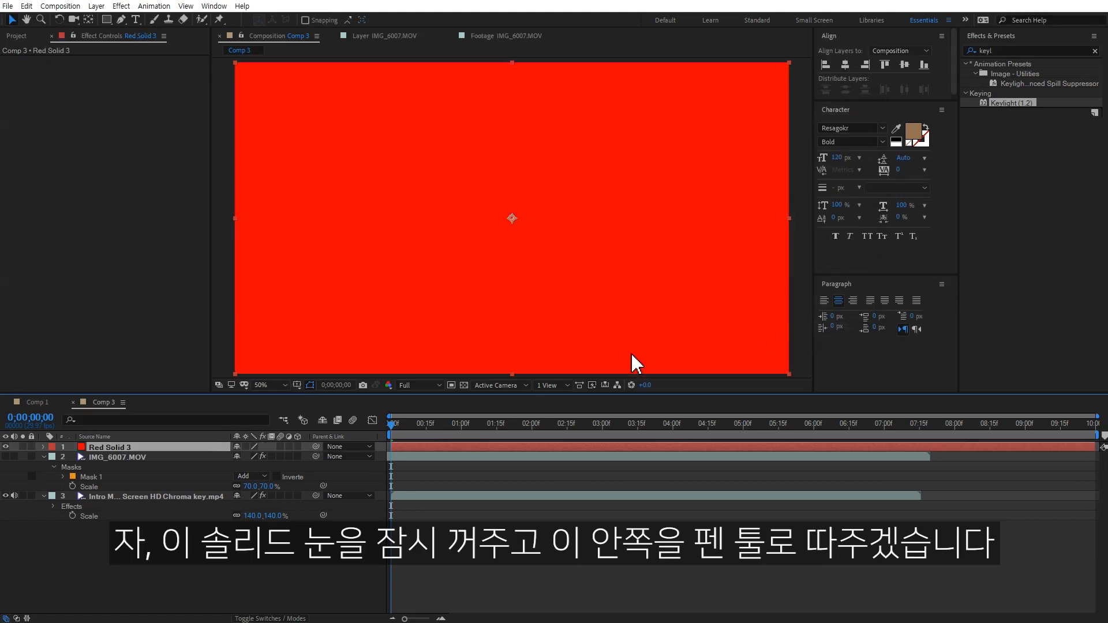
pyautogui.click(6, 447)
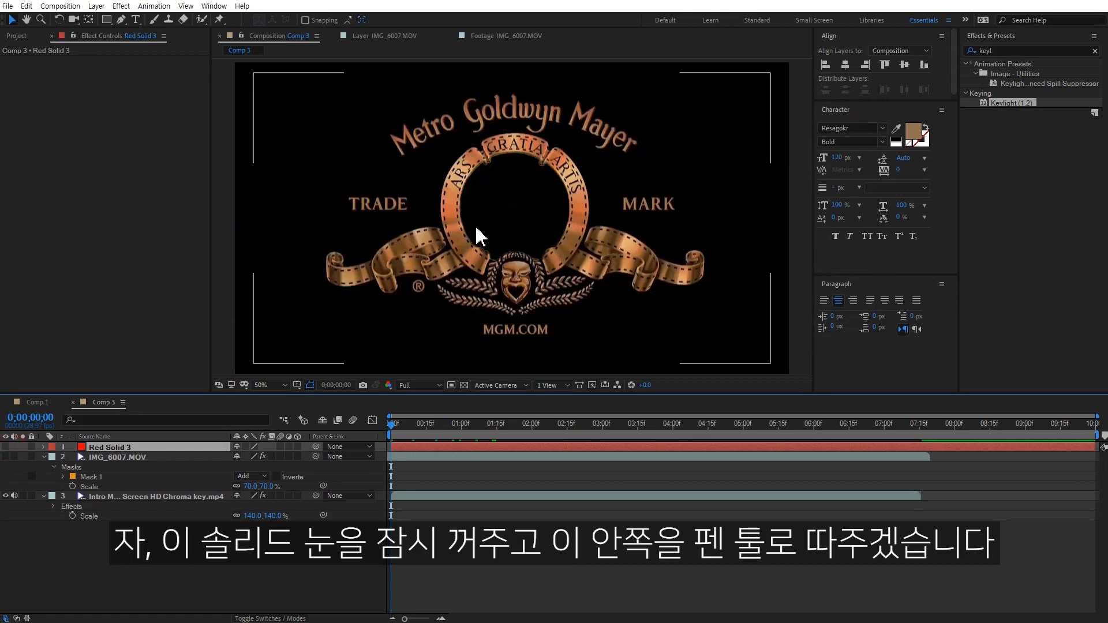
# With the Pen tool, trace a curved mask on the red solid along the ring's lower inner edge and above the face ornament.
pyautogui.scroll(2, 504, 267)
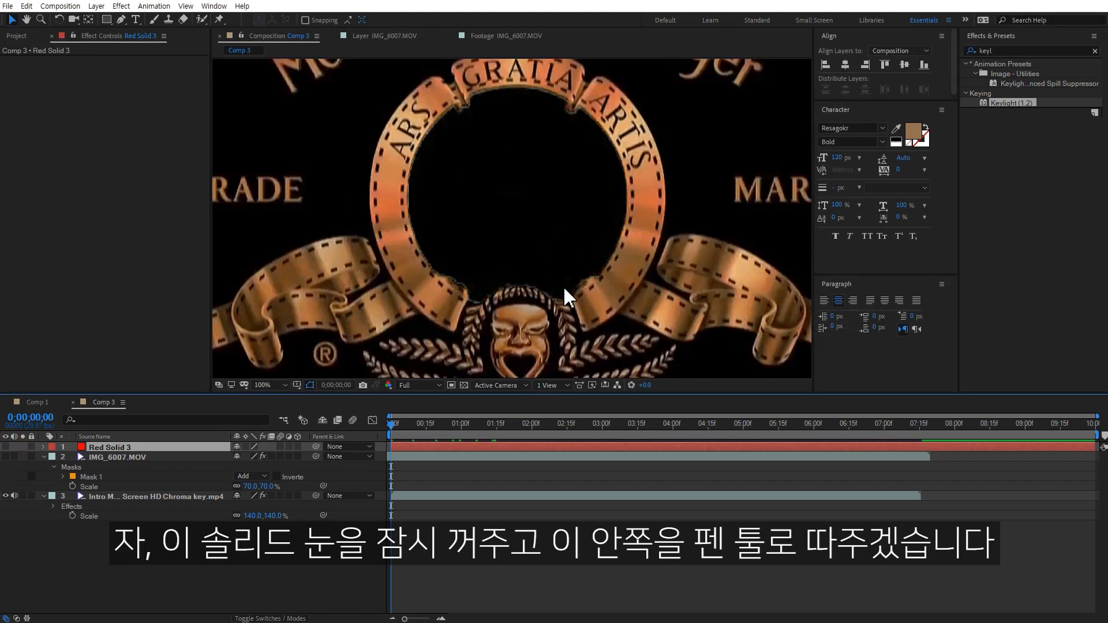
pyautogui.click(122, 20)
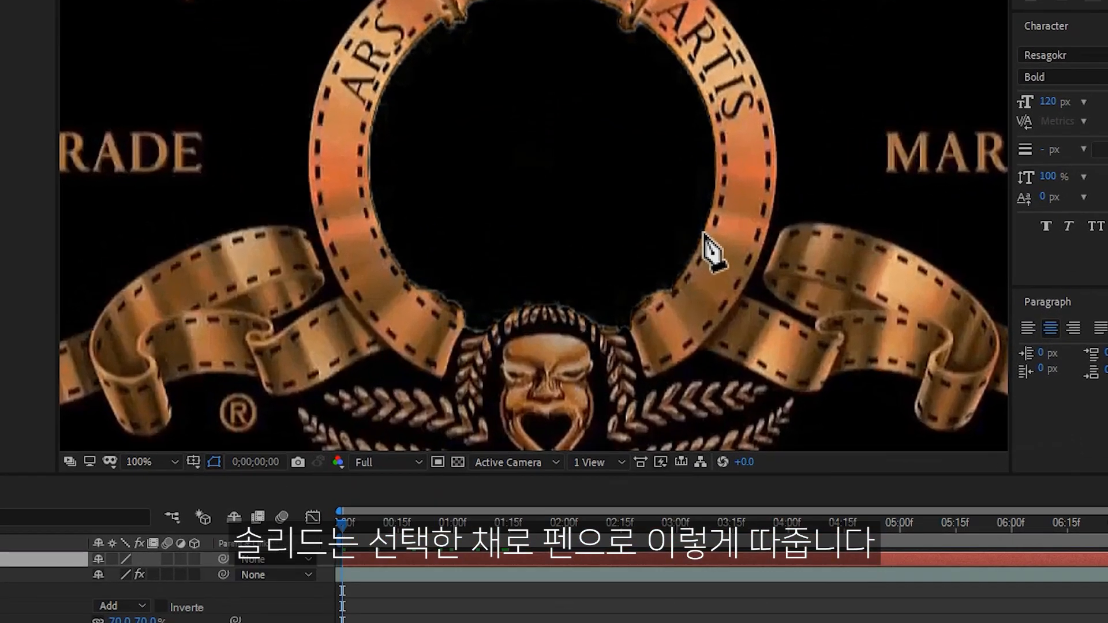
pyautogui.click(618, 240)
pyautogui.moveTo(725, 298)
pyautogui.mouseDown()
pyautogui.moveTo(709, 321)
pyautogui.moveTo(715, 299)
pyautogui.mouseUp()
pyautogui.hotkey('ctrl', 'z')
pyautogui.moveTo(668, 340); pyautogui.dragTo(632, 343)
pyautogui.moveTo(565, 316); pyautogui.dragTo(537, 320)
pyautogui.moveTo(488, 350); pyautogui.dragTo(393, 300)
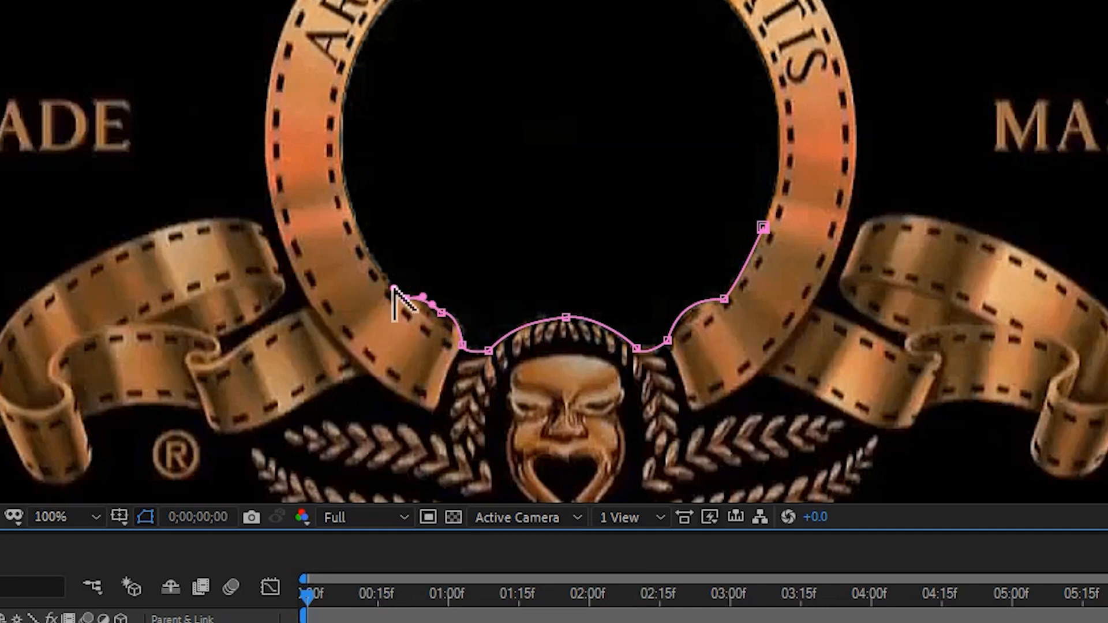
pyautogui.click(354, 216)
pyautogui.moveTo(354, 216); pyautogui.dragTo(316, 207)
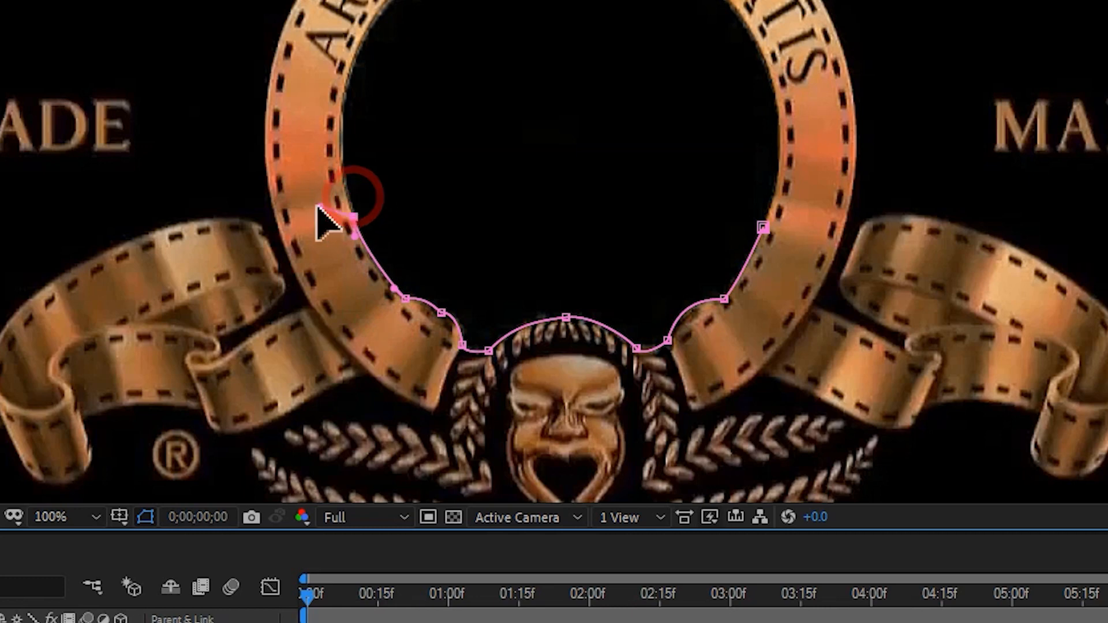
# Close the solid's mask by running its outline around the ribbons, the face ornament and the MGM.COM text.
pyautogui.scroll(-1, 203, 221)
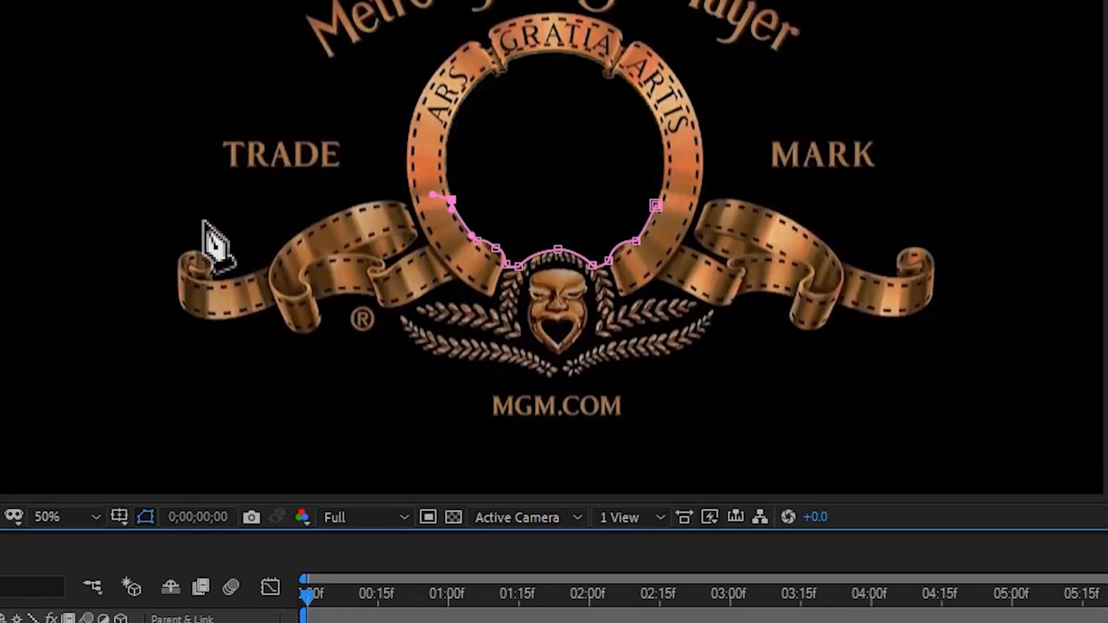
pyautogui.click(134, 186)
pyautogui.click(107, 488)
pyautogui.click(871, 485)
pyautogui.click(898, 196)
pyautogui.click(656, 205)
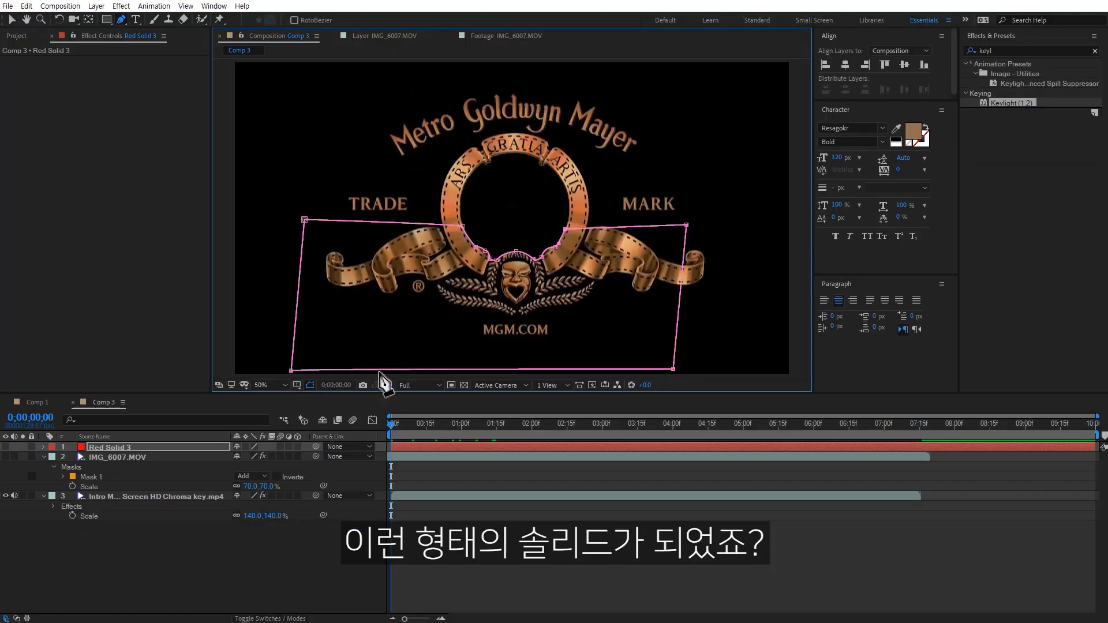
# Show the IMG_6007.MOV layer again and set its track matte to Alpha Inverted Matte "Red Solid 3".
pyautogui.click(5, 446)
pyautogui.click(5, 447)
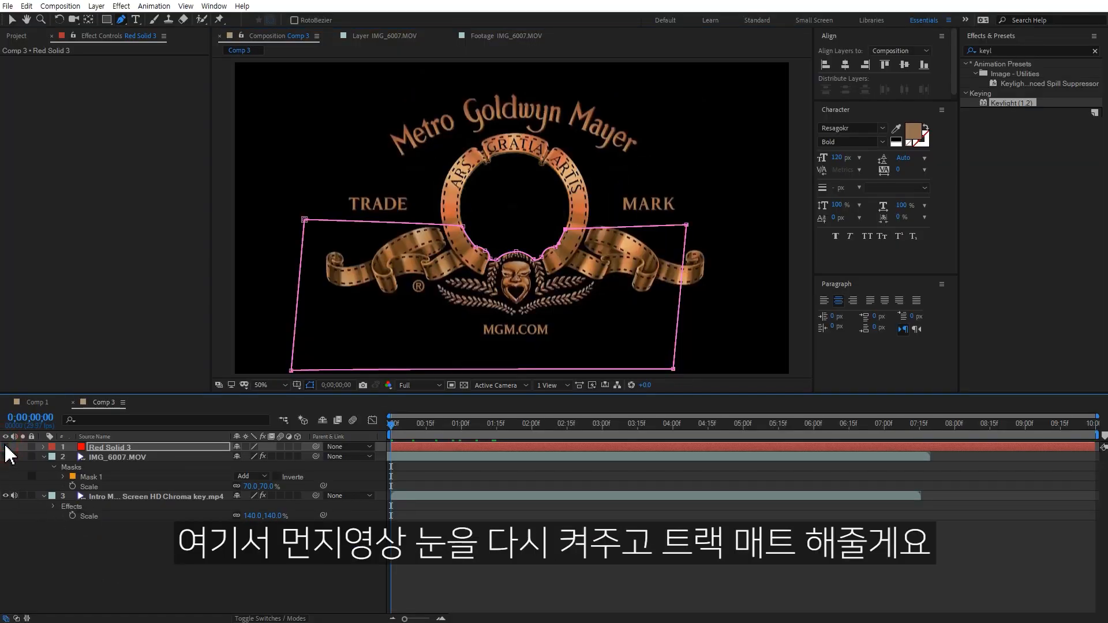
pyautogui.click(6, 457)
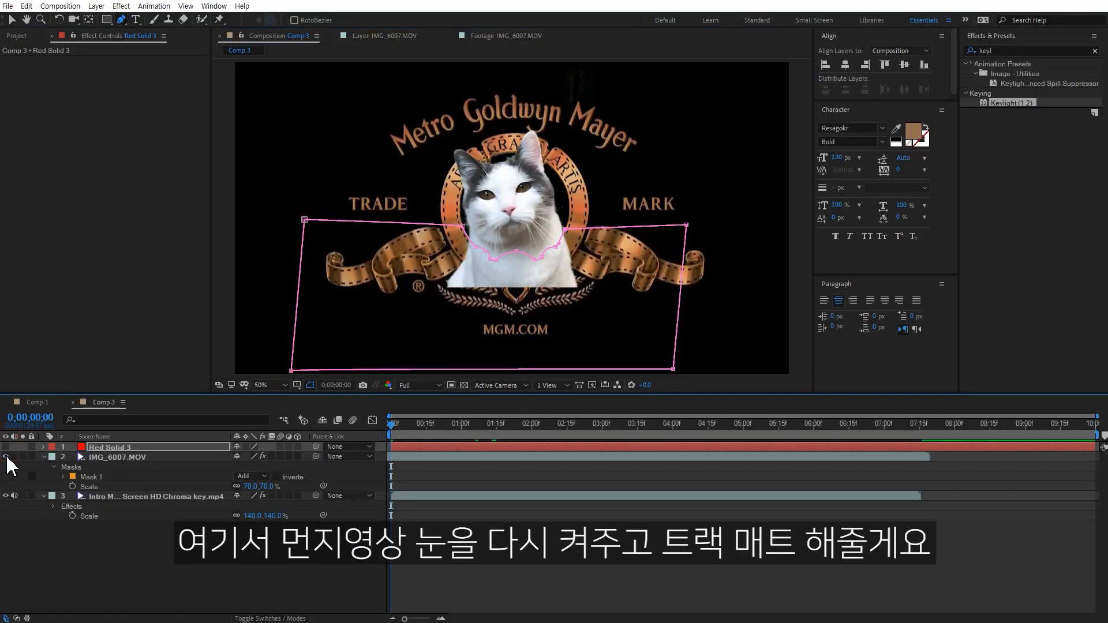
pyautogui.click(134, 456)
pyautogui.press('F4')
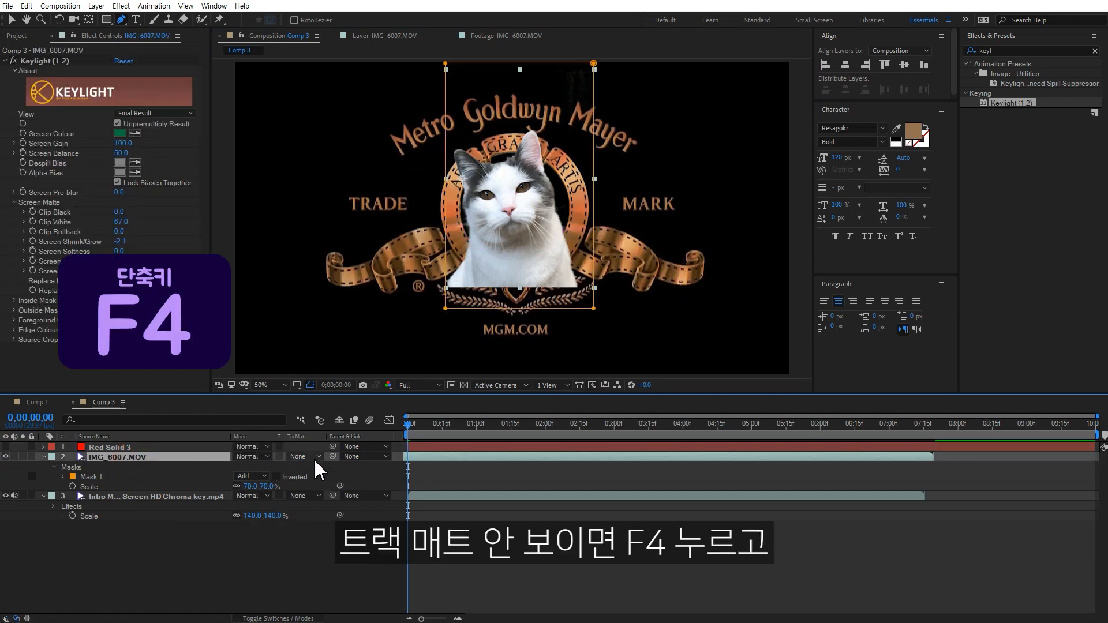
pyautogui.click(181, 448)
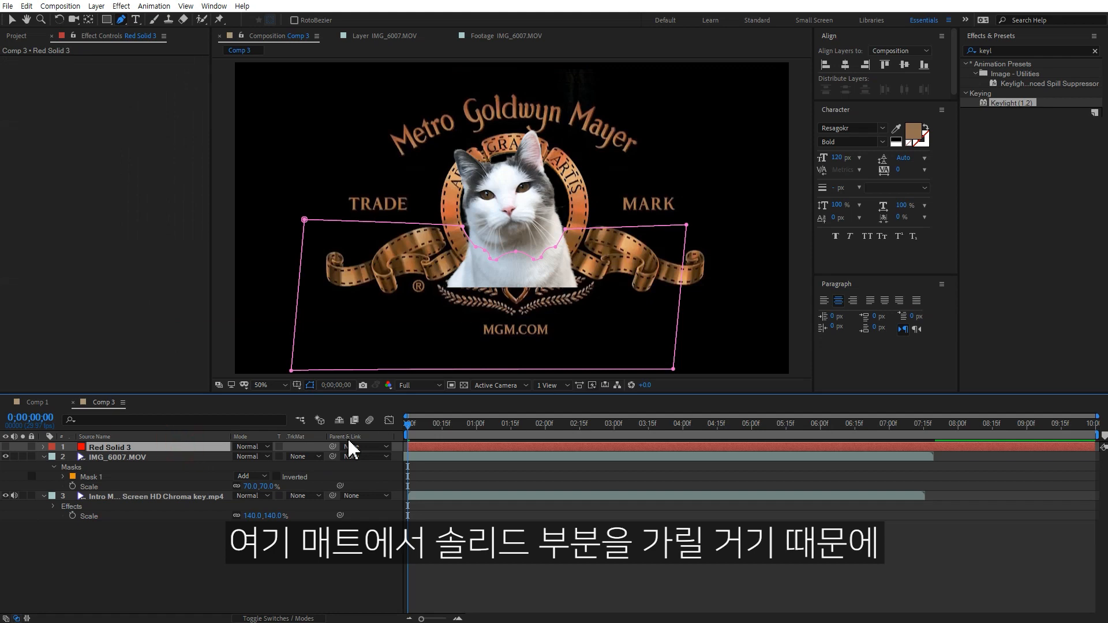
pyautogui.click(190, 457)
pyautogui.click(303, 456)
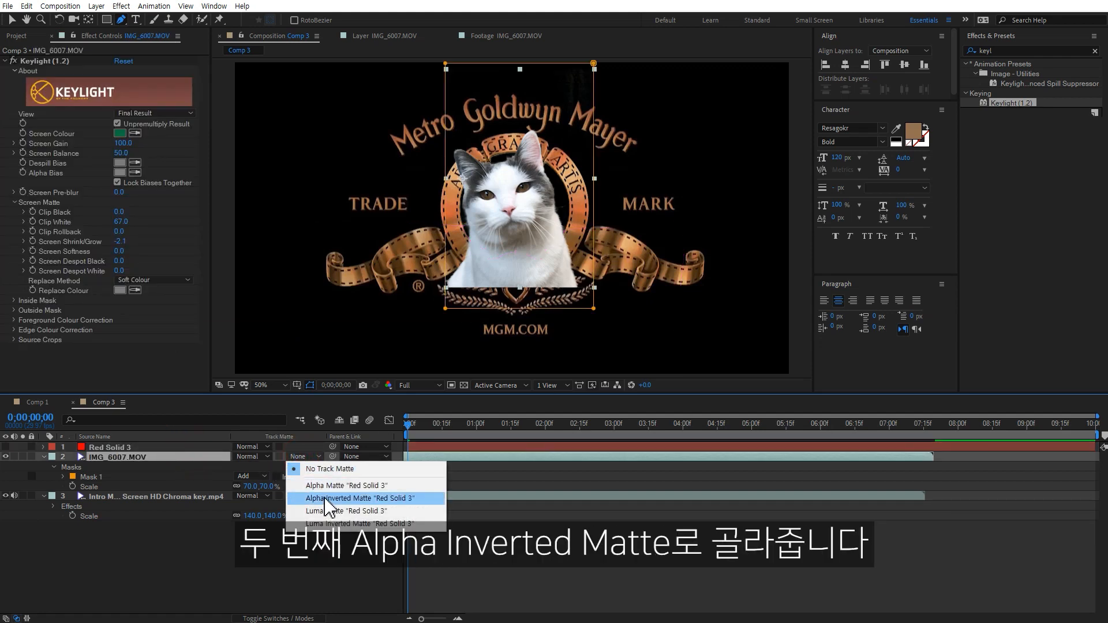
pyautogui.click(325, 499)
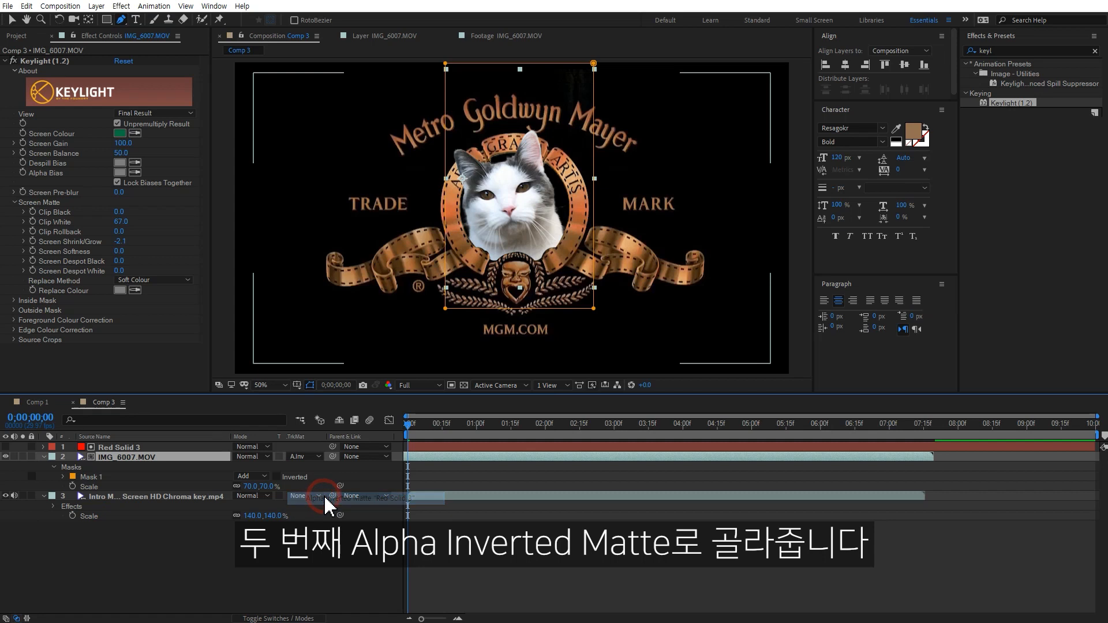
pyautogui.click(312, 563)
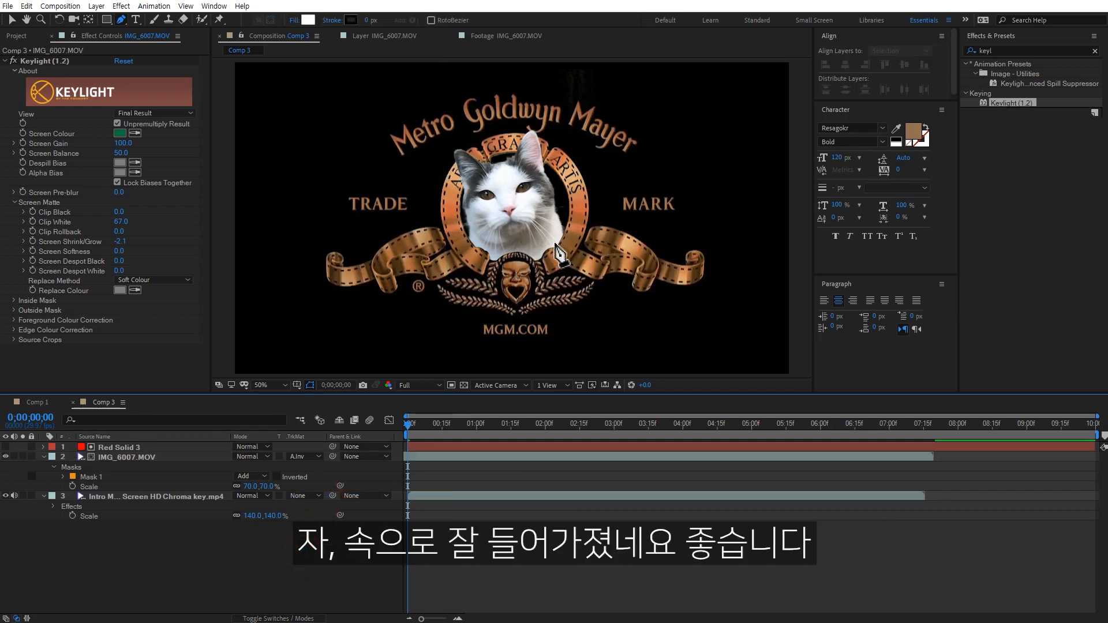
# Feather the red solid's mask by 3 pixels and play back the composition to check the blend.
pyautogui.press('v')
pyautogui.press('/')
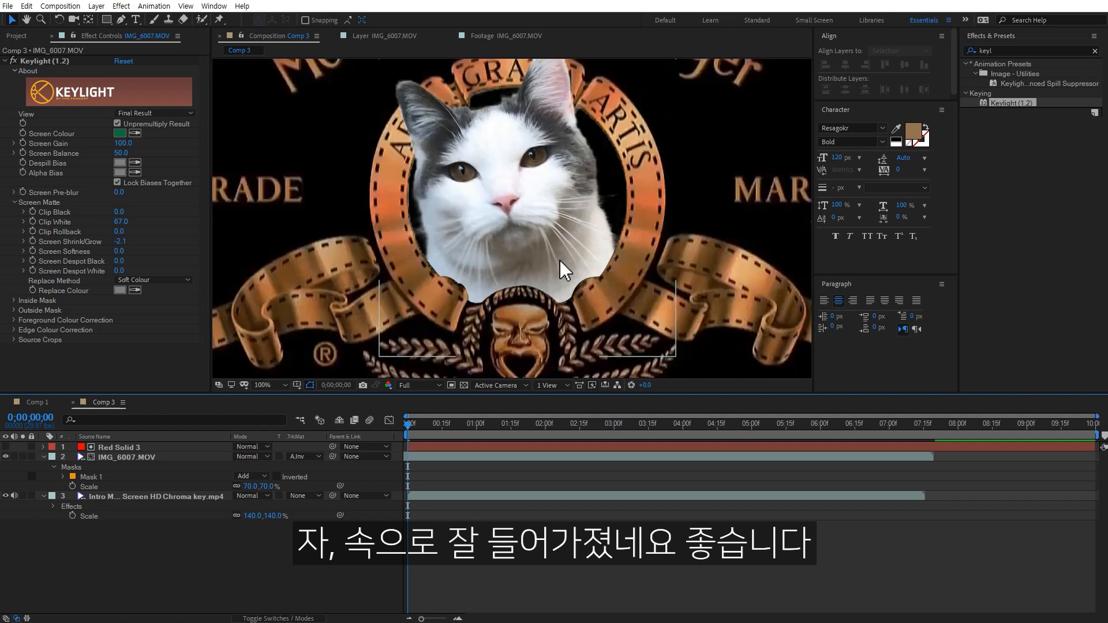
pyautogui.click(155, 448)
pyautogui.press('f')
pyautogui.click(249, 467)
pyautogui.write('3')
pyautogui.click(306, 577)
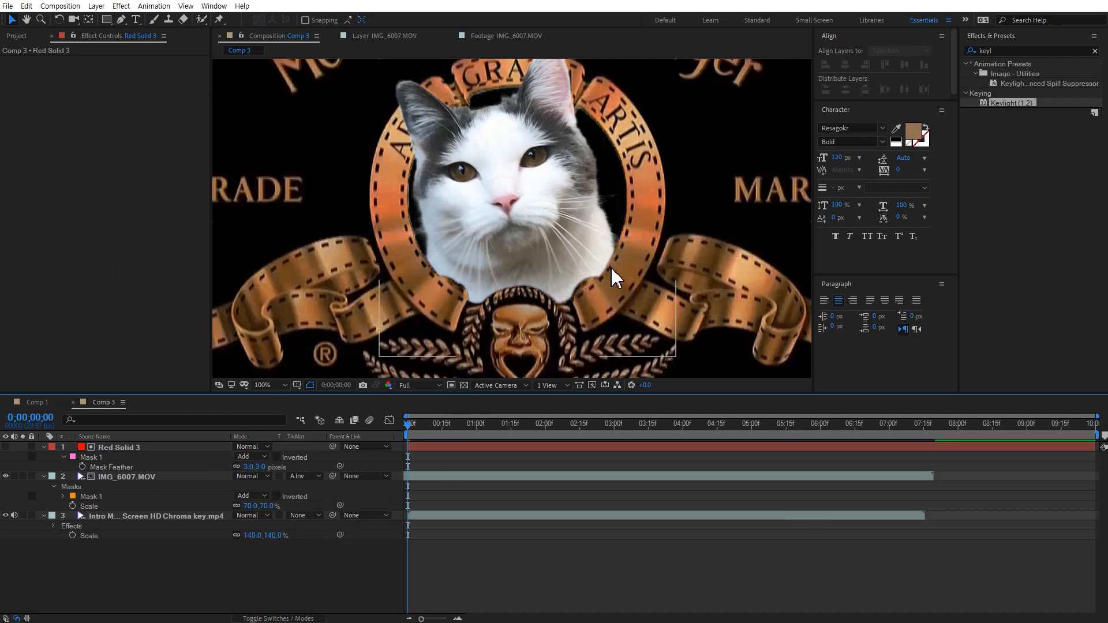
pyautogui.scroll(-2, 501, 286)
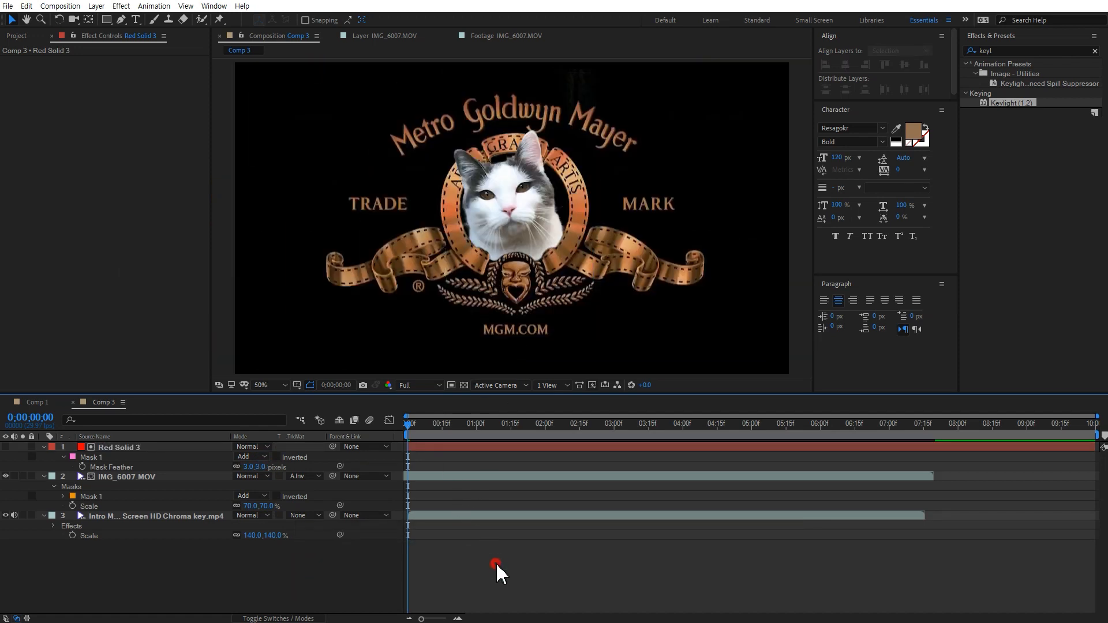
pyautogui.press('space')
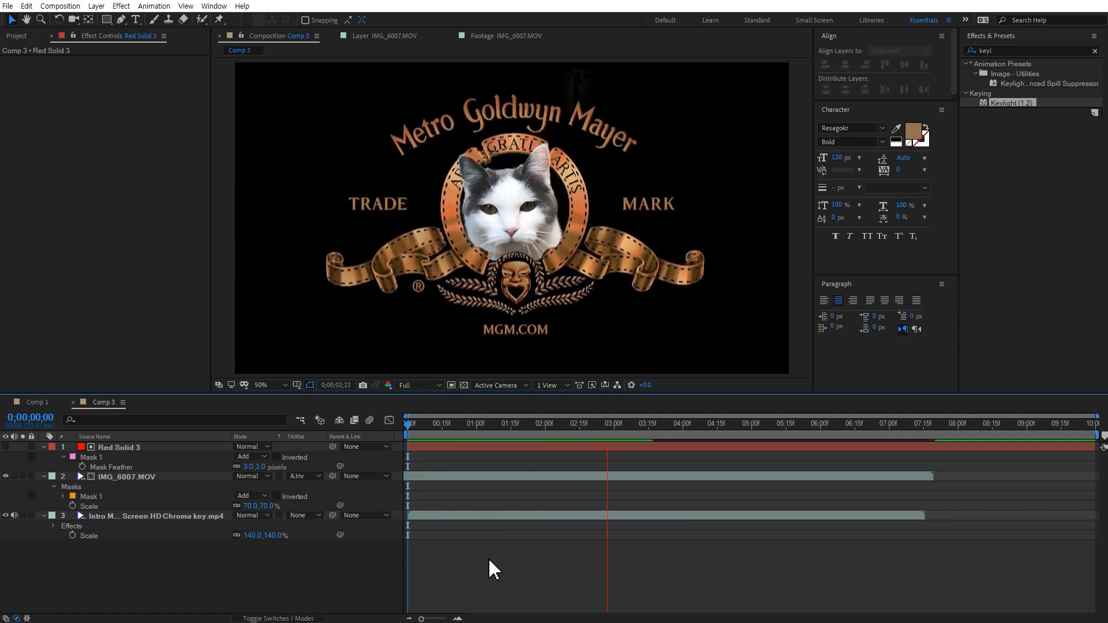
pyautogui.press('space')
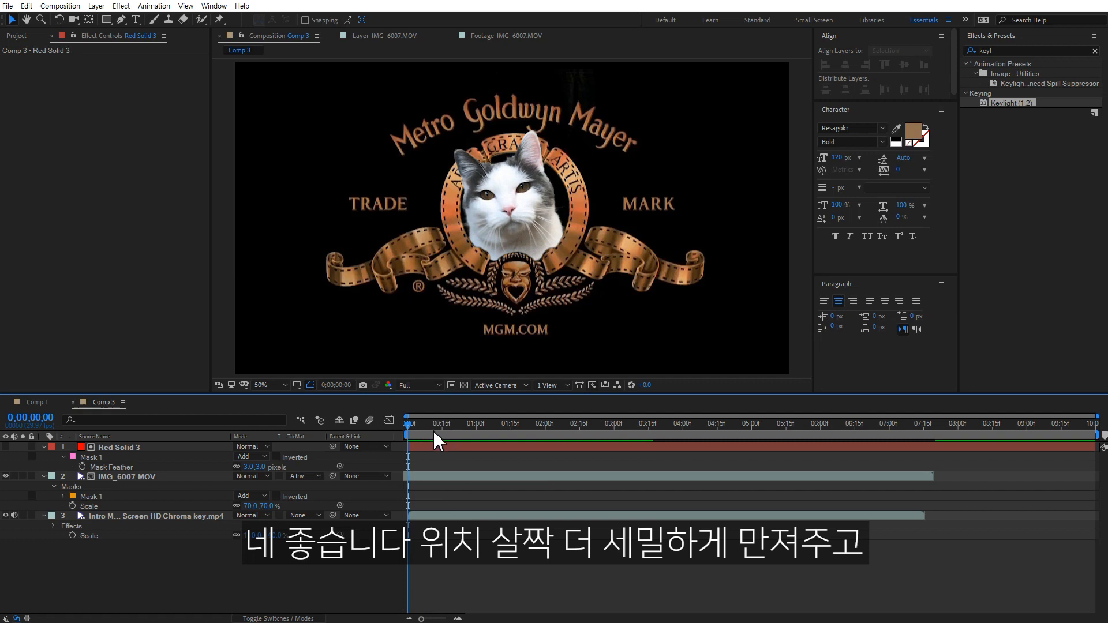
# Apply the Sharpen effect to the IMG_6007.MOV layer with a Sharpen Amount of 26.
pyautogui.click(447, 475)
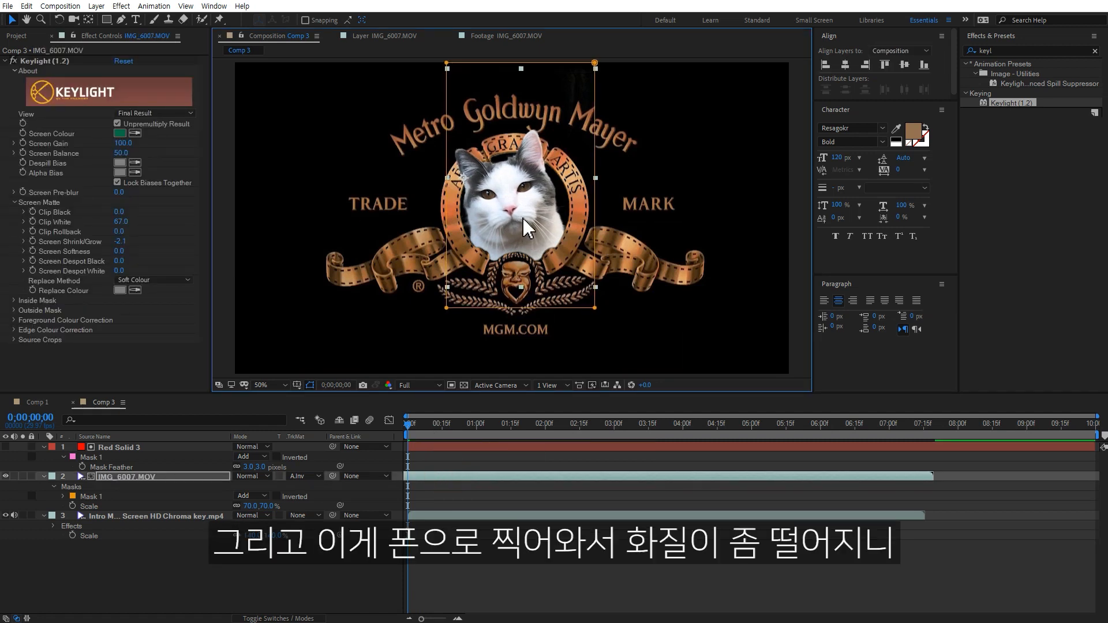
pyautogui.press('/')
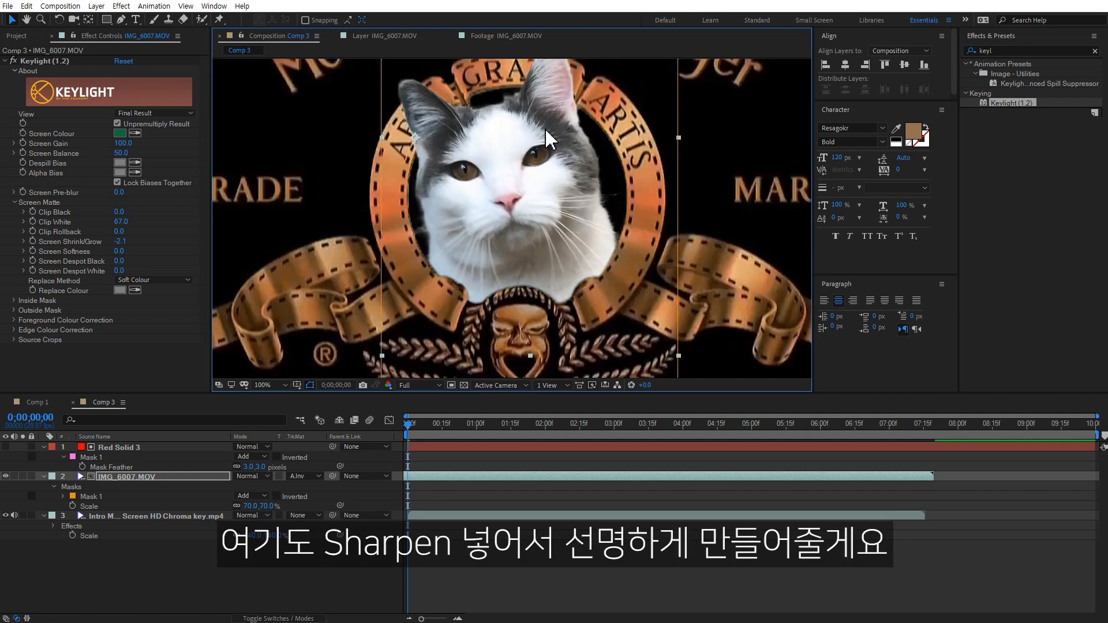
pyautogui.doubleClick(1024, 51)
pyautogui.write('sharp')
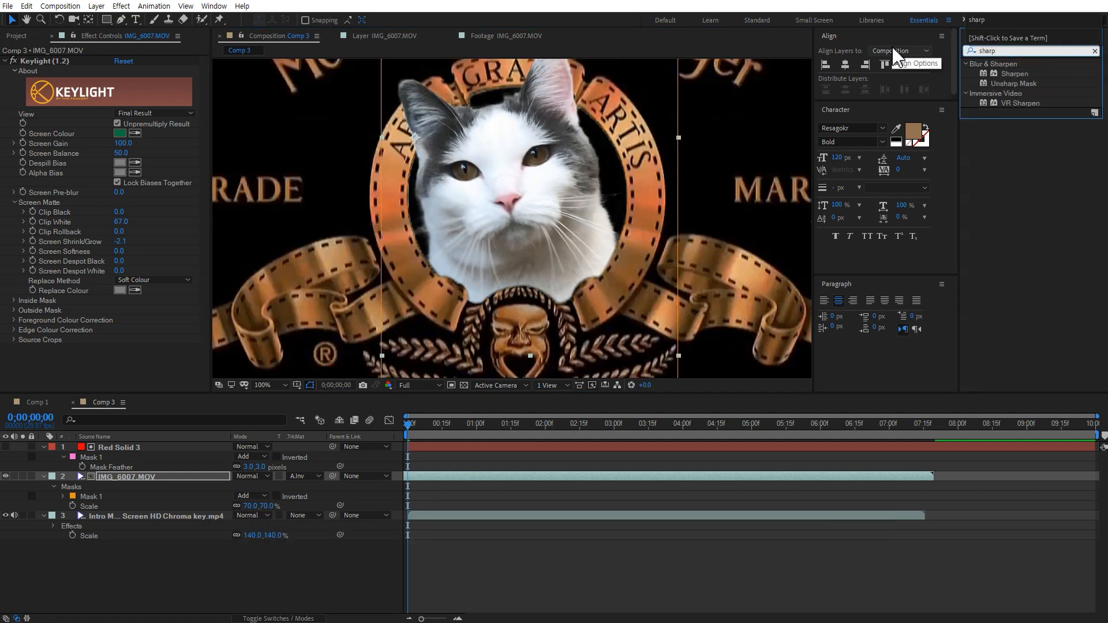
pyautogui.doubleClick(1016, 74)
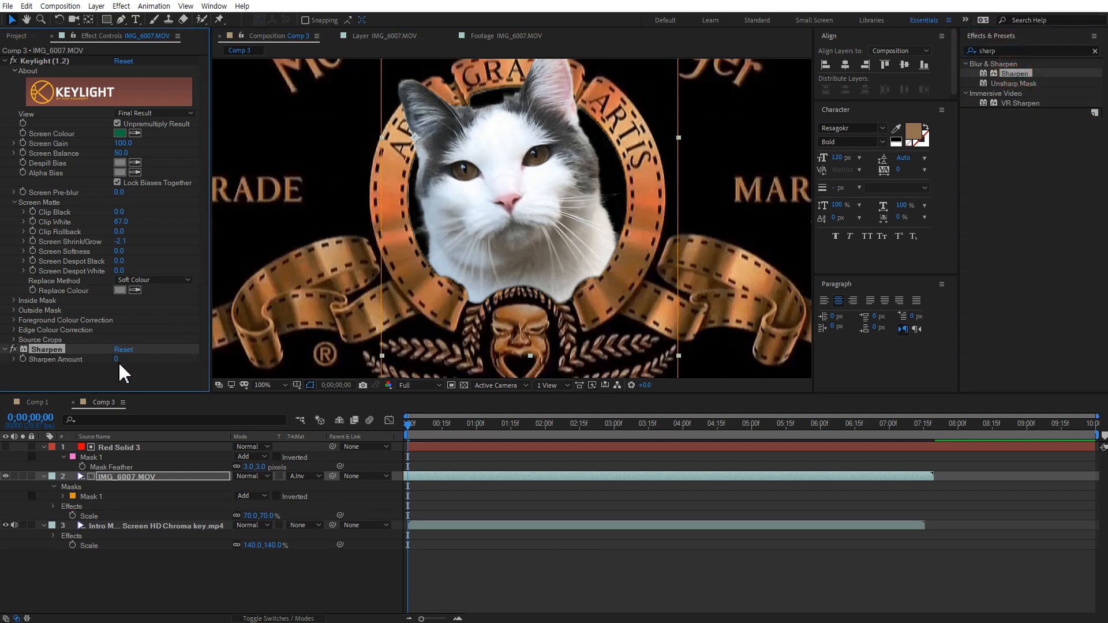
pyautogui.moveTo(117, 361); pyautogui.dragTo(117, 361)
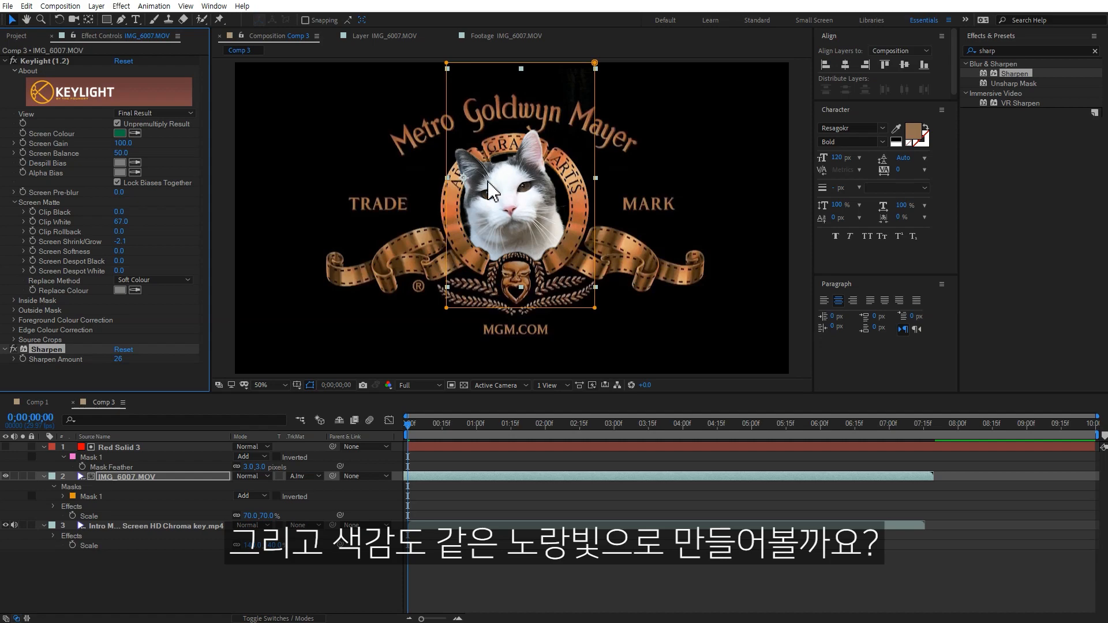
# Apply the Photo Filter effect to the IMG_6007.MOV layer and collapse the expanded properties of all layers.
pyautogui.doubleClick(1013, 51)
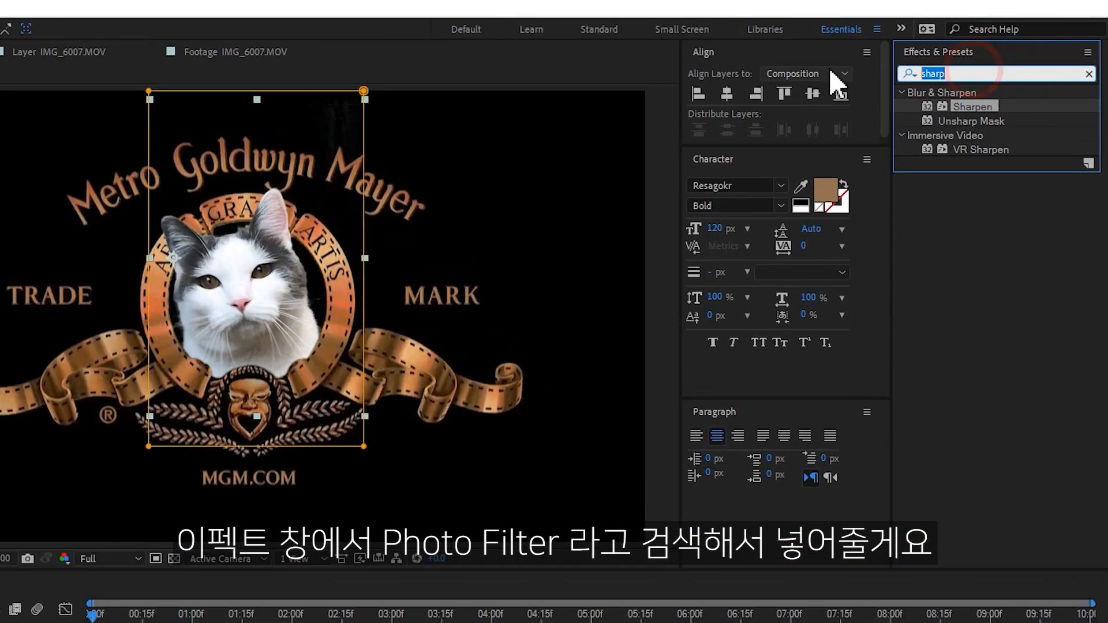
pyautogui.write('photo')
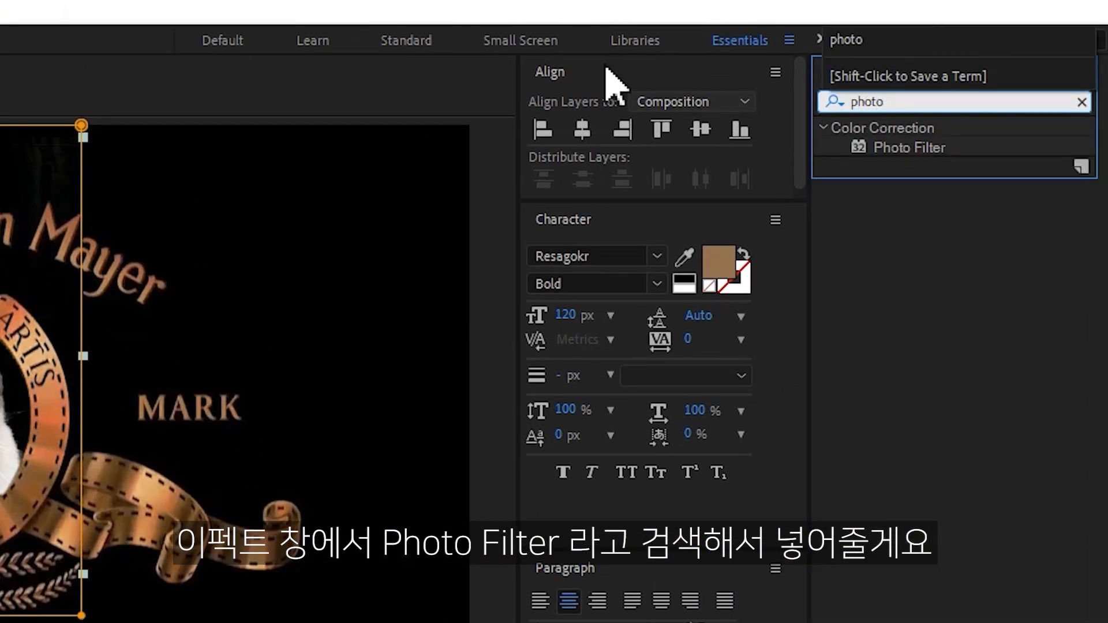
pyautogui.click(901, 149)
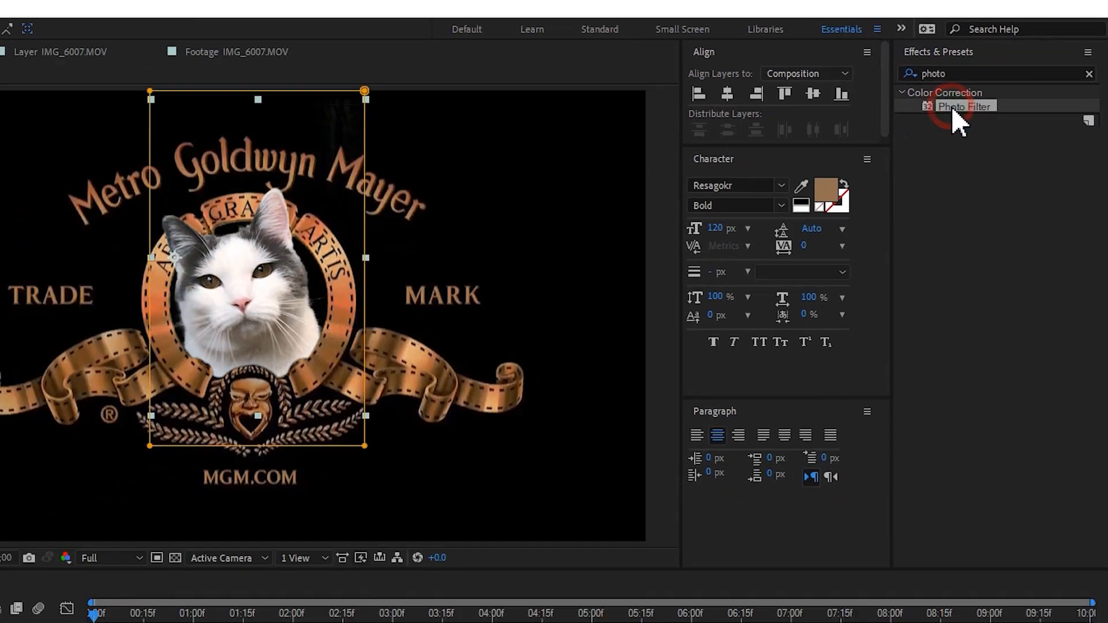
pyautogui.moveTo(953, 108); pyautogui.dragTo(246, 278)
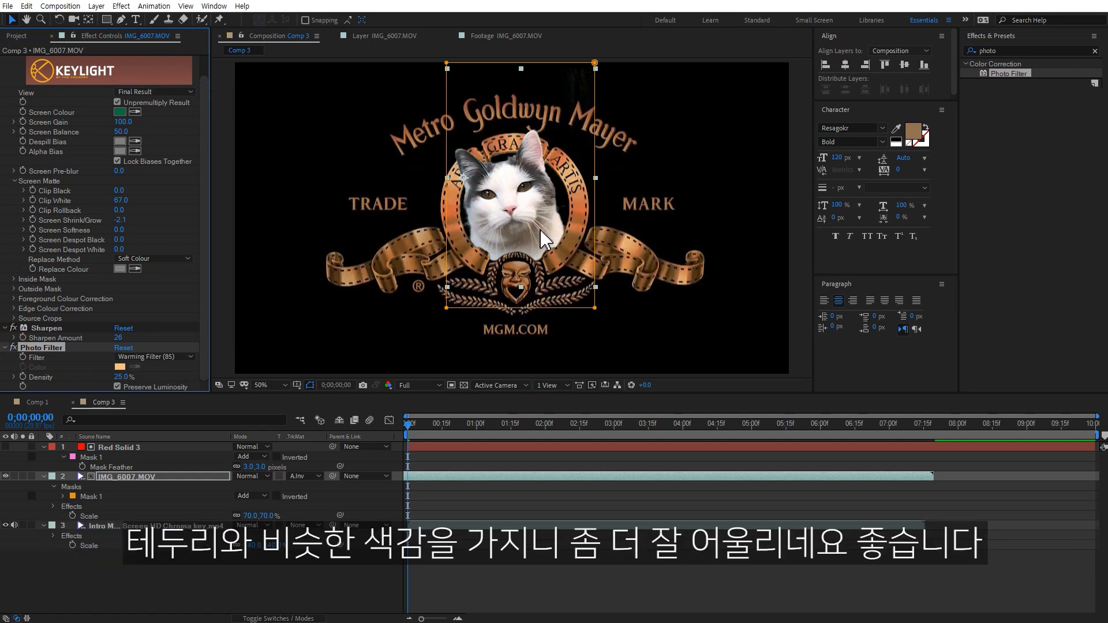
pyautogui.click(614, 583)
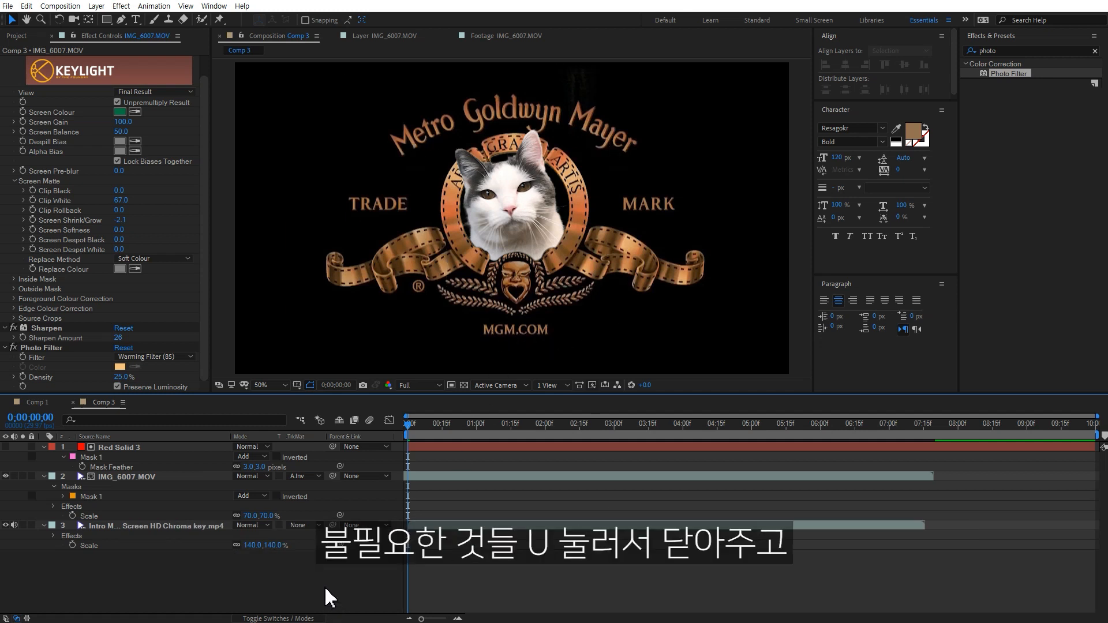
pyautogui.press('u')
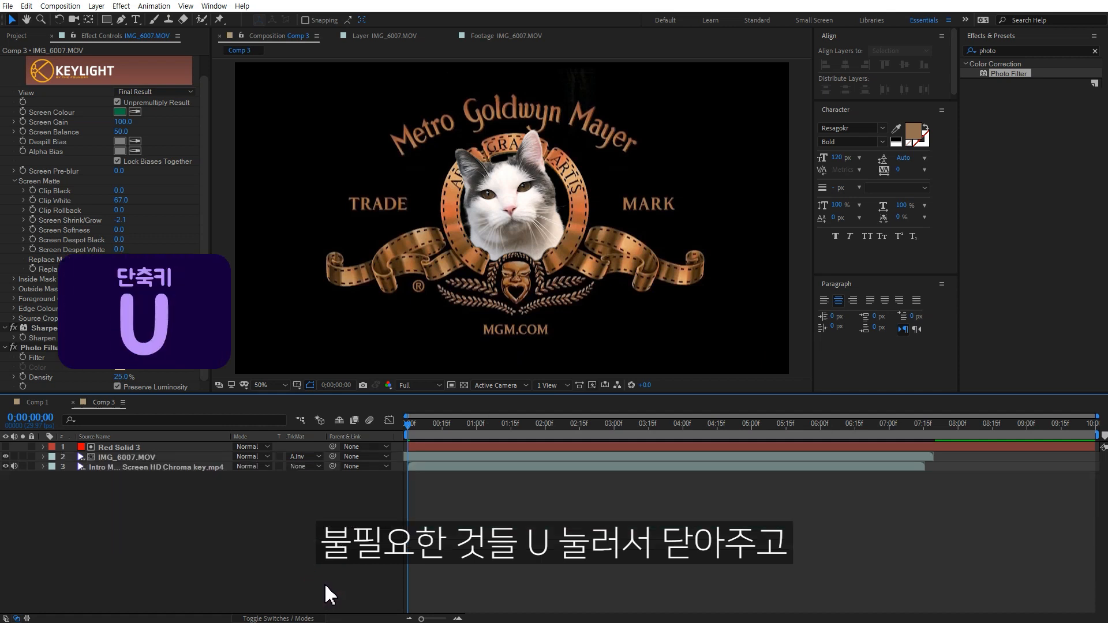
# Create a new text layer in Comp 3 reading "Meonji._.v".
pyautogui.rightClick(257, 540)
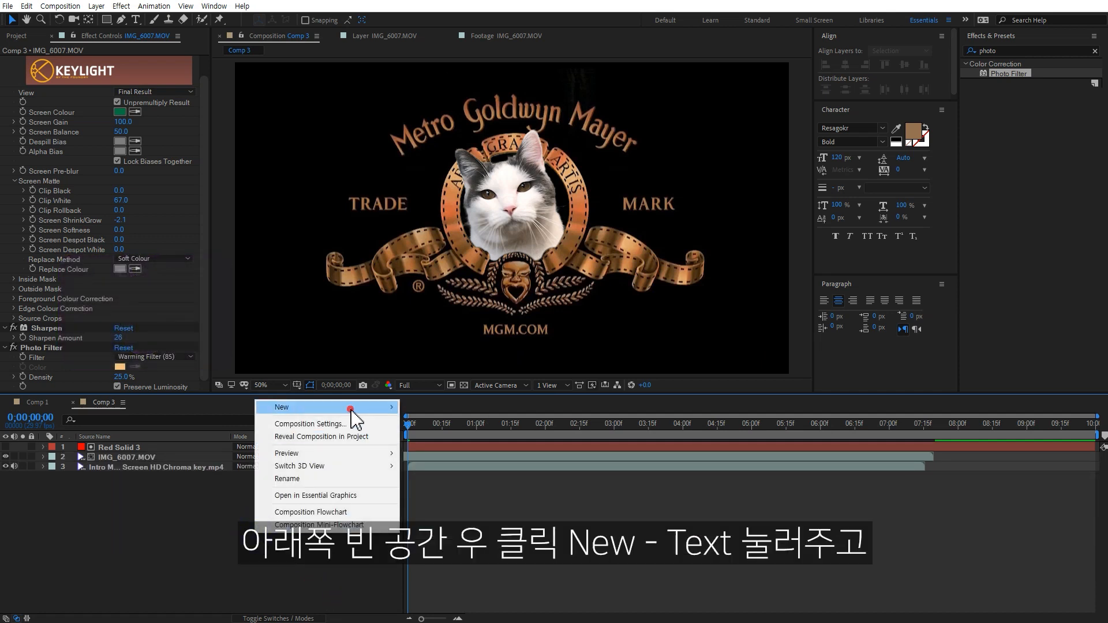
pyautogui.moveTo(358, 409)
pyautogui.click(443, 424)
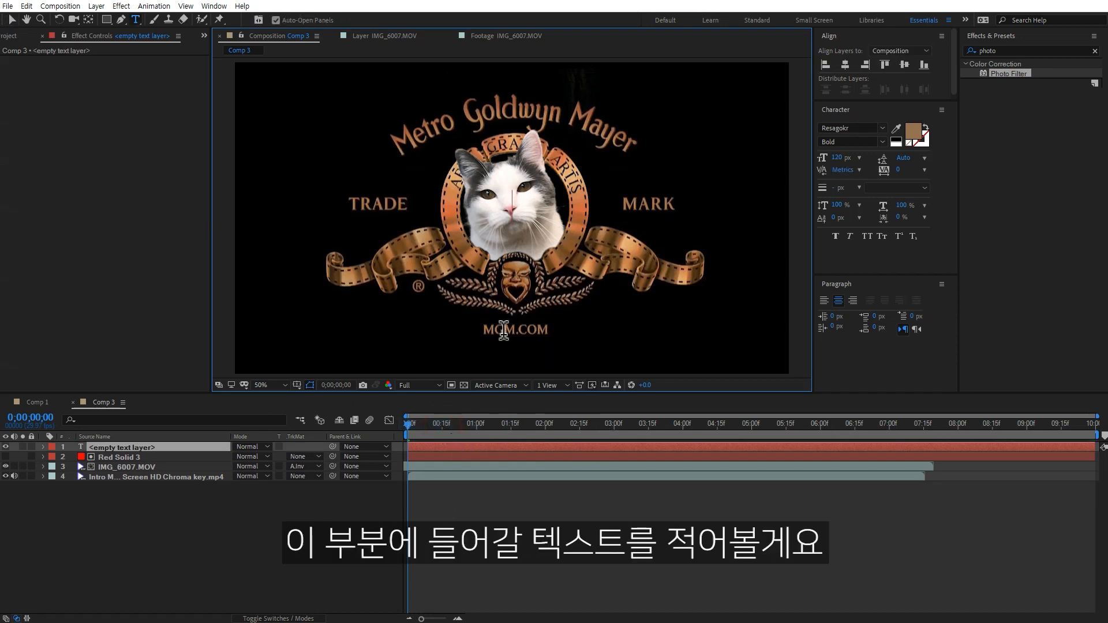
pyautogui.write('Meonji._.')
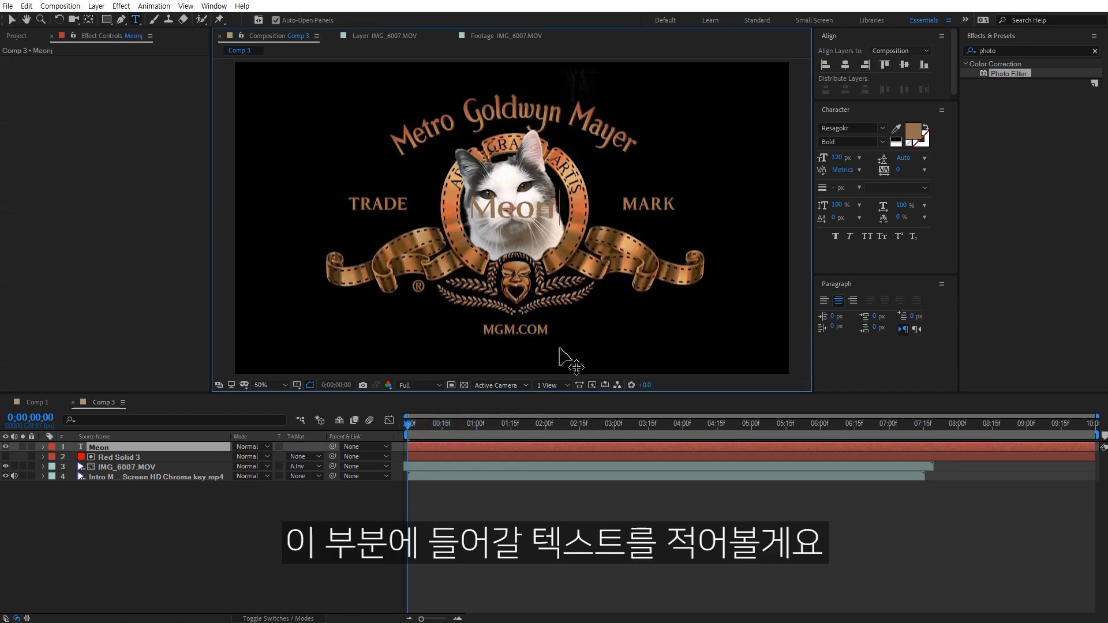
pyautogui.write('v')
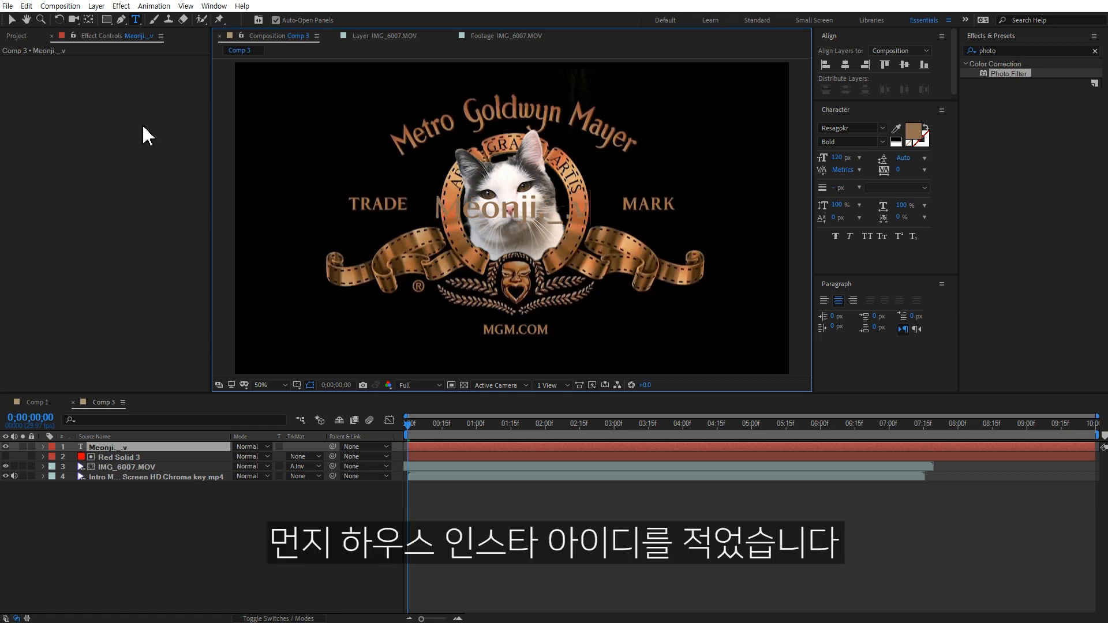
# Place the "Meonji._.v" text over the MGM.COM lettering and set its font size to 62 px.
pyautogui.click(15, 21)
pyautogui.moveTo(524, 216); pyautogui.dragTo(529, 338)
pyautogui.moveTo(839, 158); pyautogui.dragTo(816, 167)
pyautogui.moveTo(543, 339); pyautogui.dragTo(542, 334)
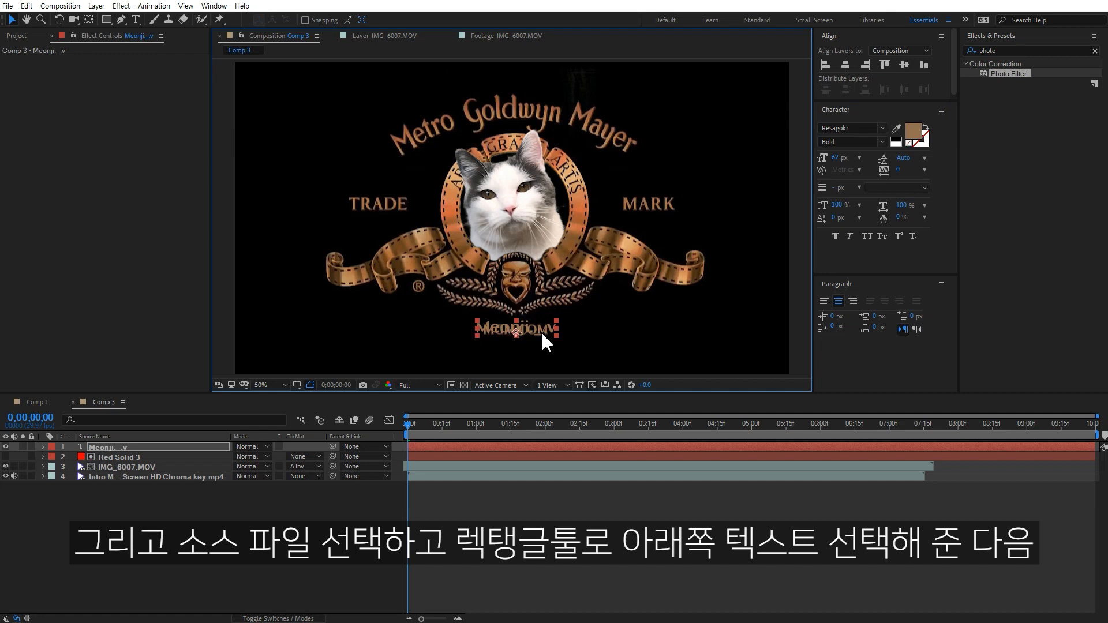
# Mask the MGM.COM lettering on the Intro MGM layer with a rectangle and set the mask mode to Subtract.
pyautogui.click(110, 551)
pyautogui.click(157, 476)
pyautogui.click(106, 20)
pyautogui.moveTo(460, 317); pyautogui.dragTo(574, 345)
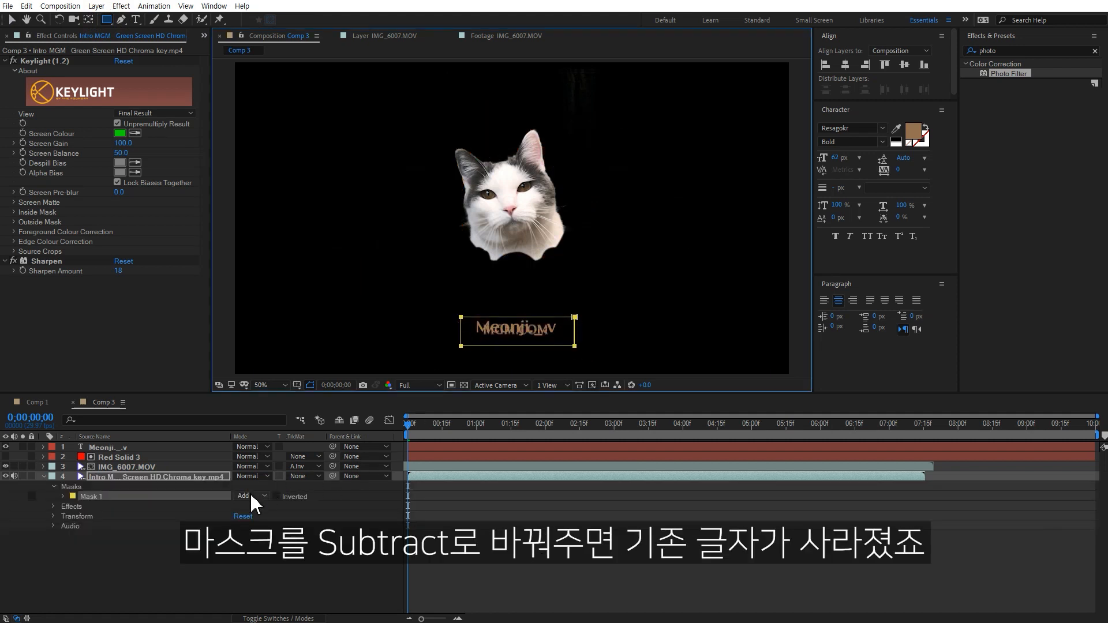
pyautogui.click(252, 496)
pyautogui.click(269, 524)
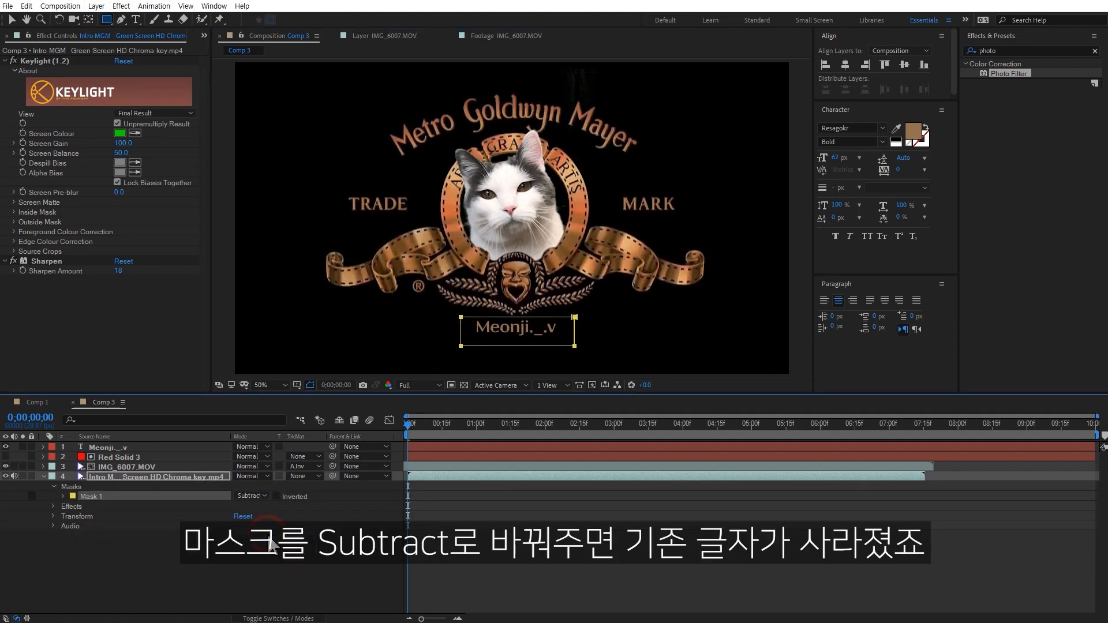
pyautogui.click(289, 564)
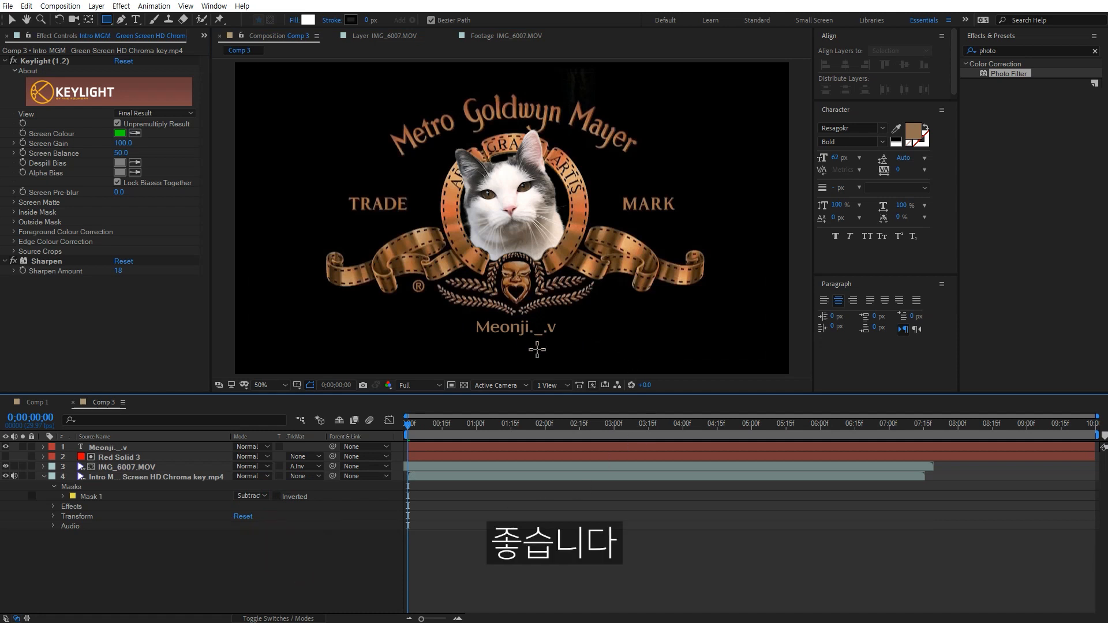
# Duplicate the "Meonji._.v" text layer, move the copy aside and change its text to "Meonji's Love House".
pyautogui.press('v')
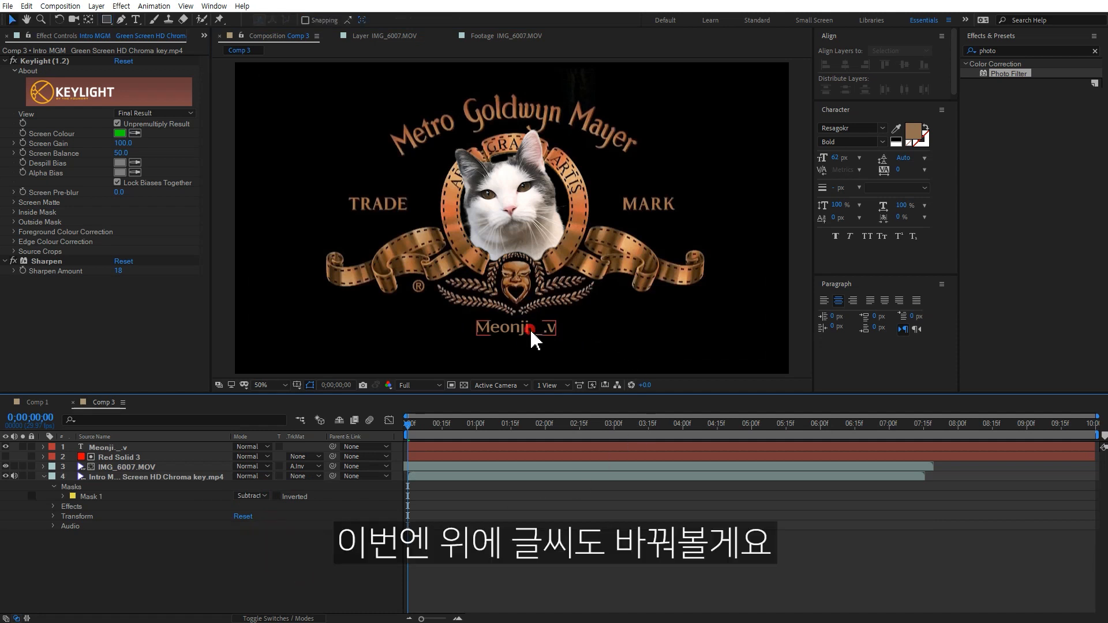
pyautogui.click(534, 336)
pyautogui.hotkey('ctrl', 'd')
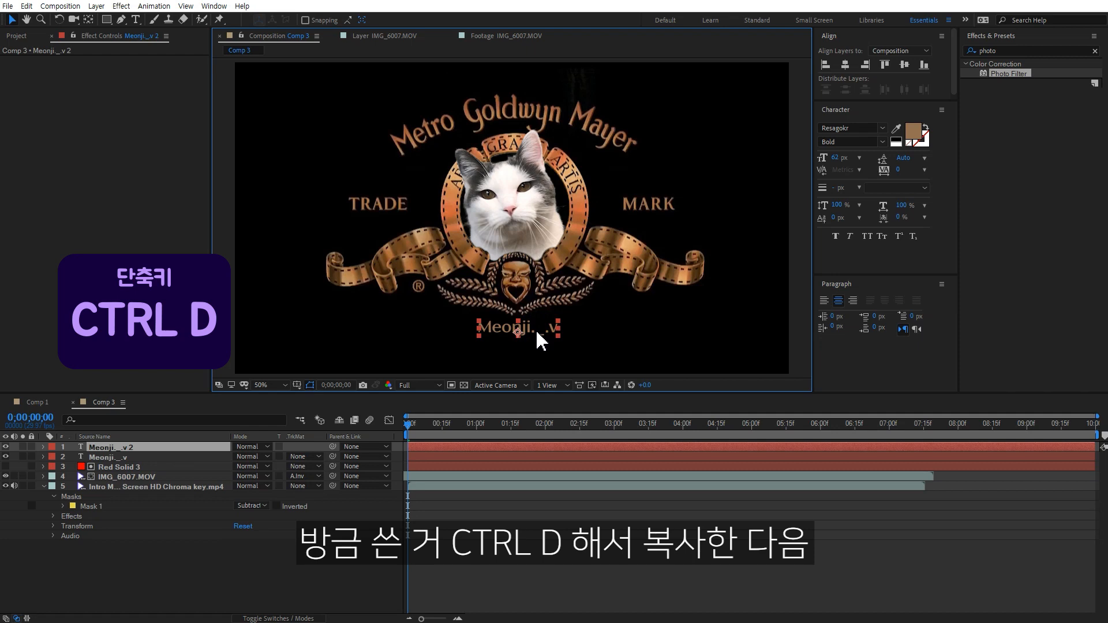
pyautogui.moveTo(541, 341); pyautogui.dragTo(681, 330)
pyautogui.doubleClick(679, 321)
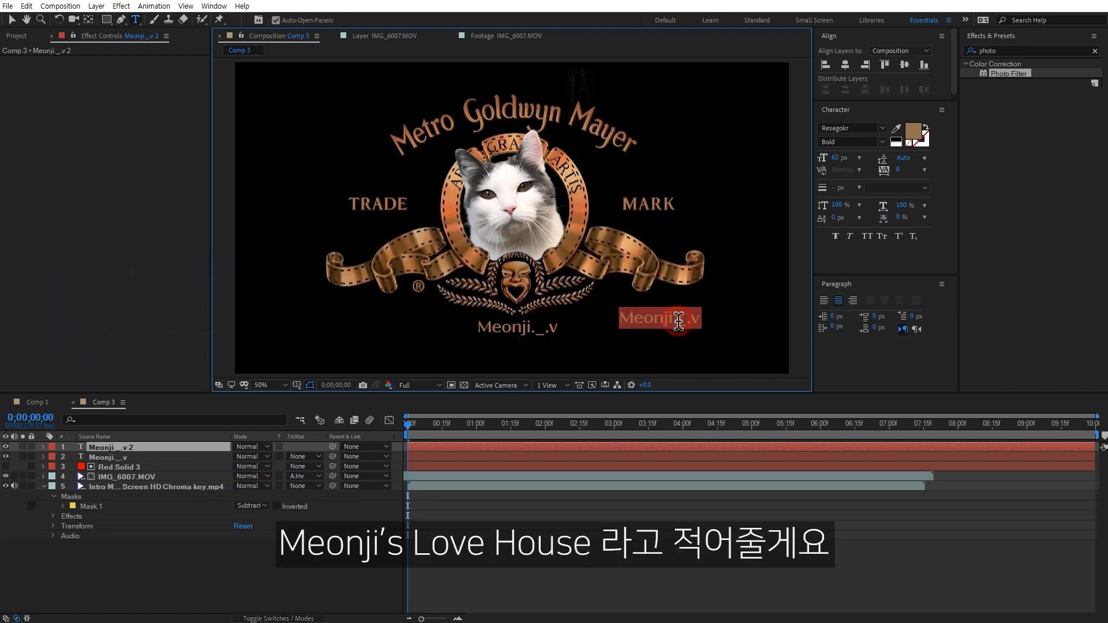
pyautogui.write("Meonji's Love Ho")
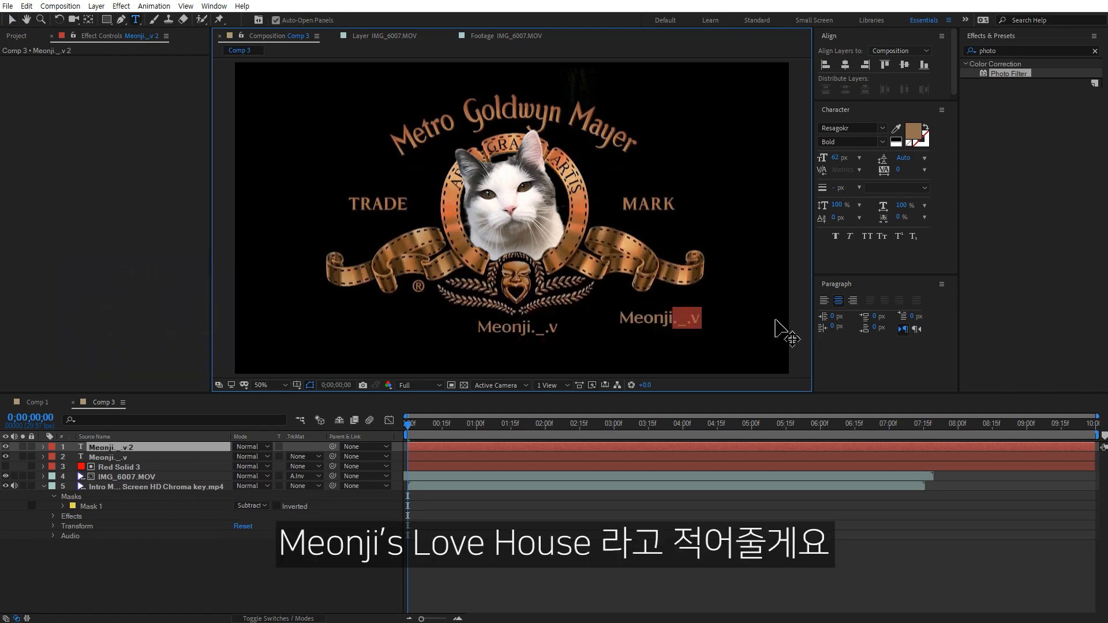
pyautogui.write('use')
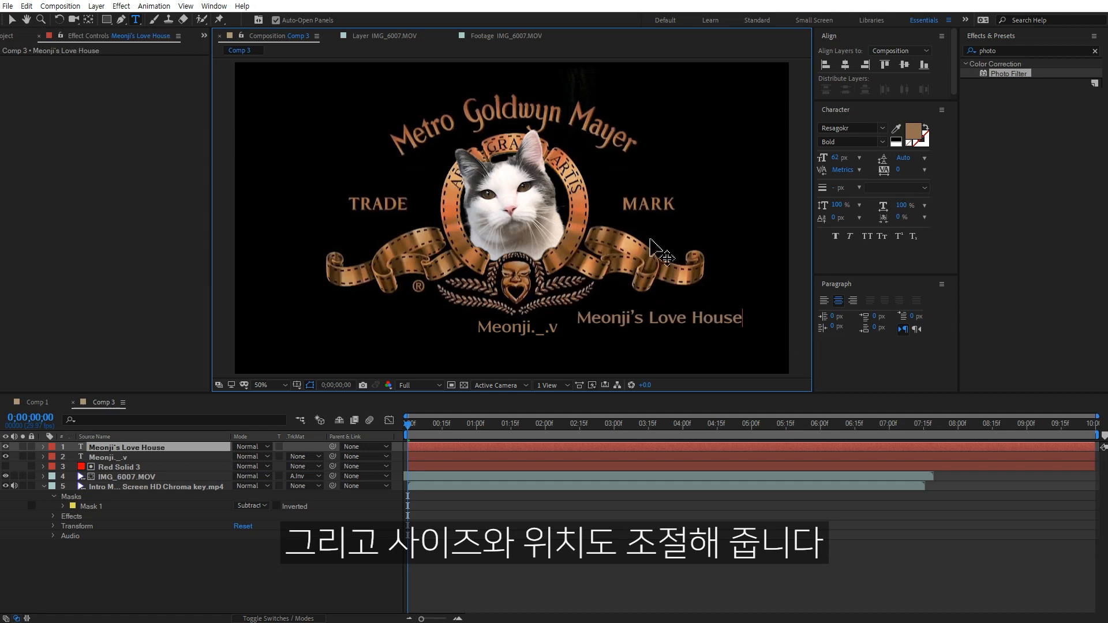
# Place the "Meonji's Love House" text above the Metro Goldwyn Mayer lettering and enlarge it to 100 px.
pyautogui.click(12, 19)
pyautogui.moveTo(711, 319); pyautogui.dragTo(563, 92)
pyautogui.moveTo(837, 158); pyautogui.dragTo(856, 157)
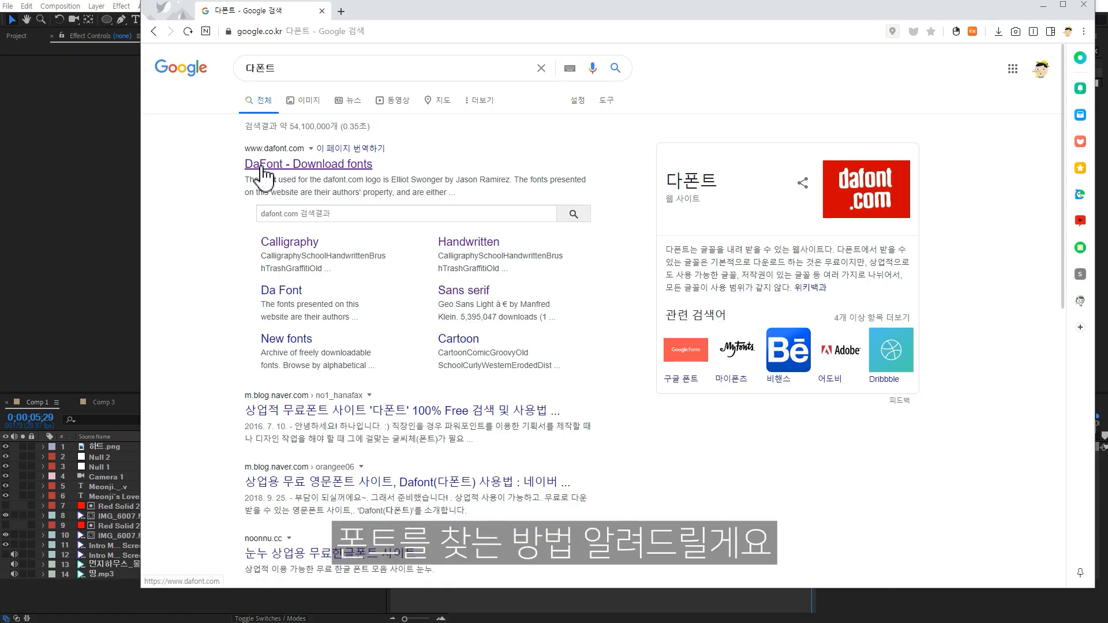
# In the web browser, open DaFont from the Google results and look through its Basic, Gothic and Script font categories.
pyautogui.click(263, 166)
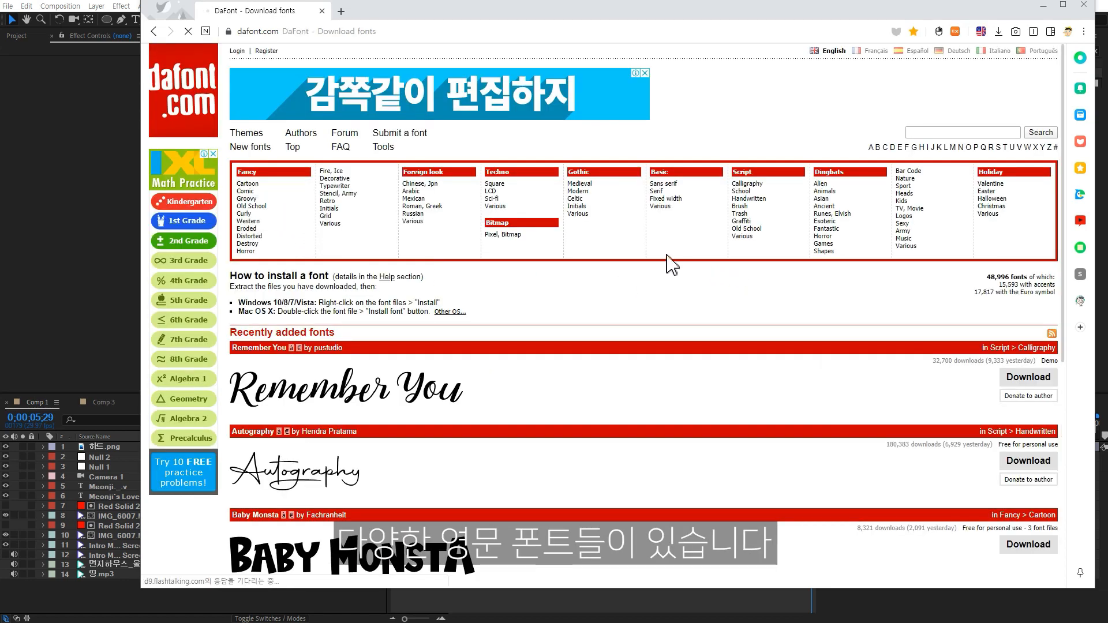
pyautogui.click(660, 173)
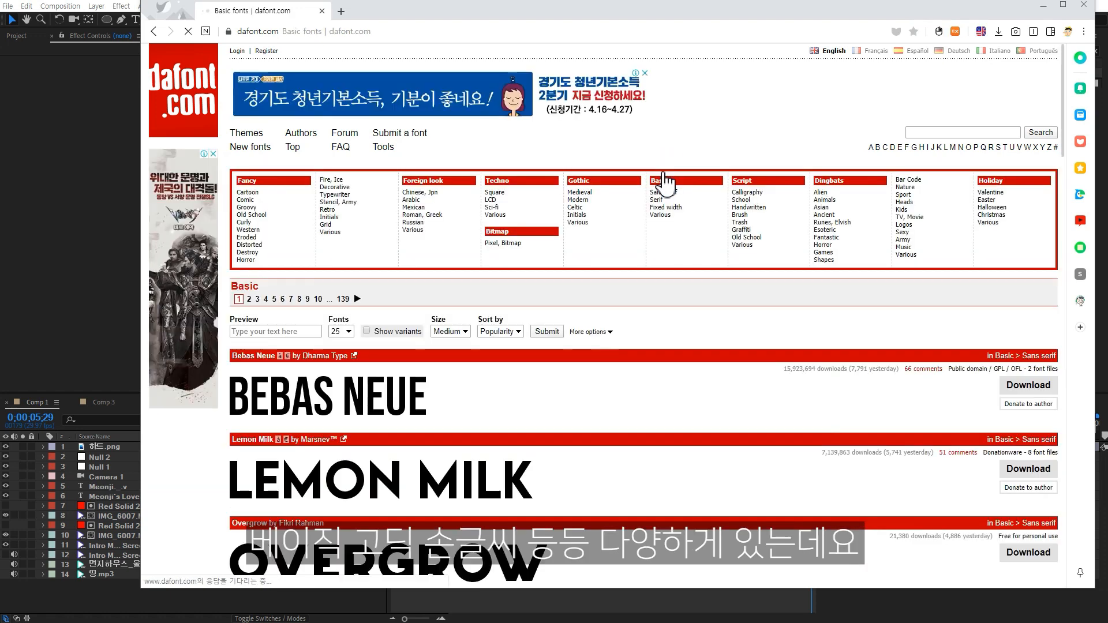
pyautogui.click(572, 182)
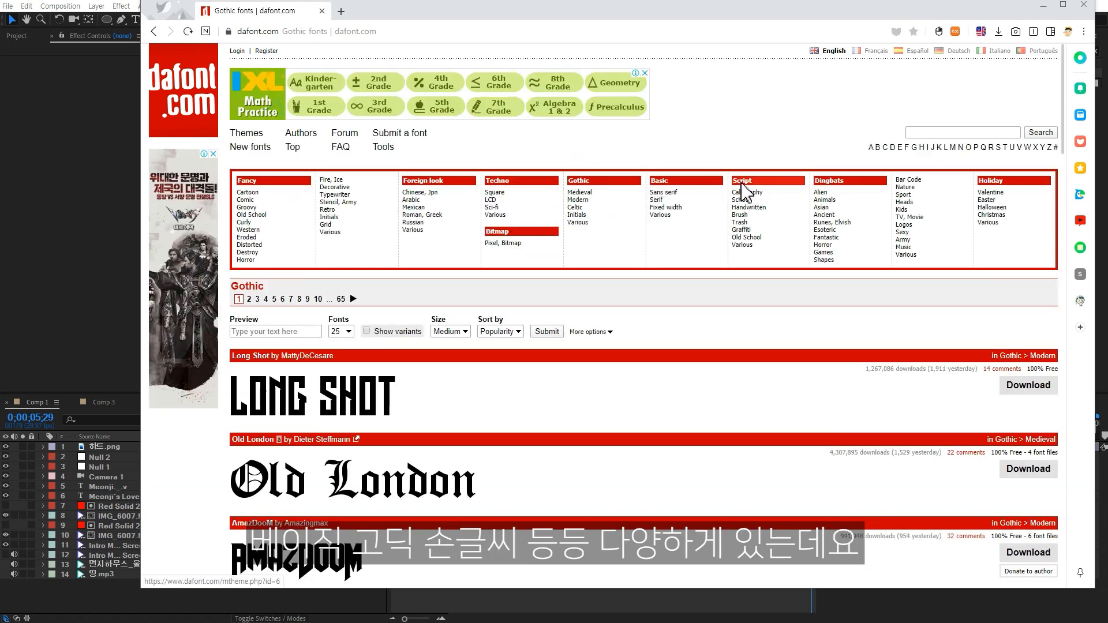
pyautogui.click(741, 183)
# Preview "Meonji's Love House" in Script fonts limited to Public domain / GPL / OFL and 100% Free, and look through the matching fonts.
pyautogui.click(309, 331)
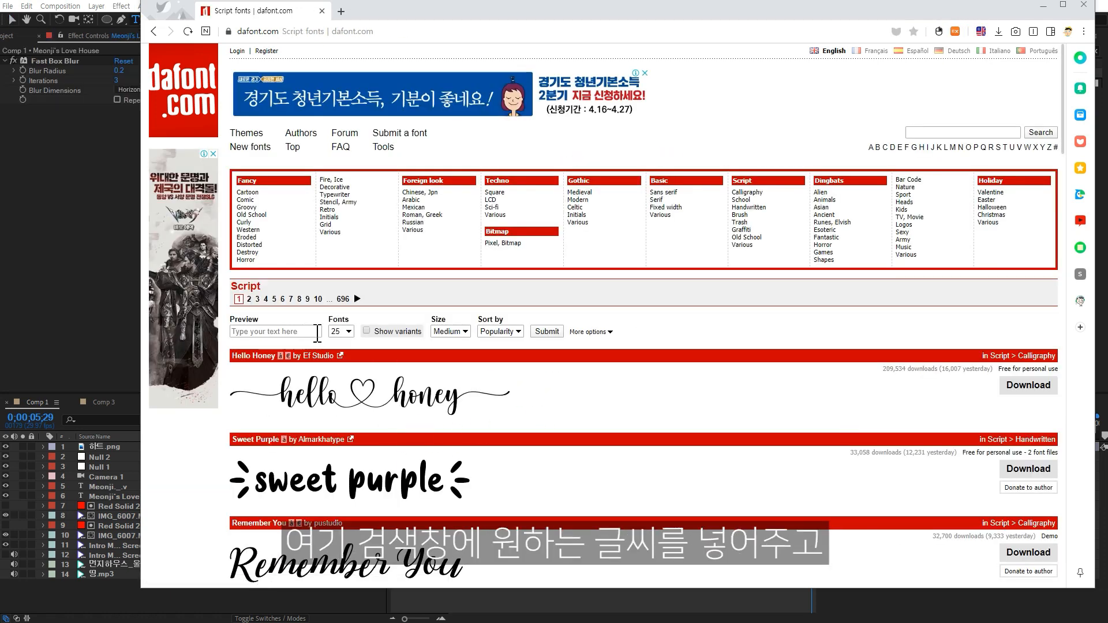
pyautogui.write("Meonji's Love House")
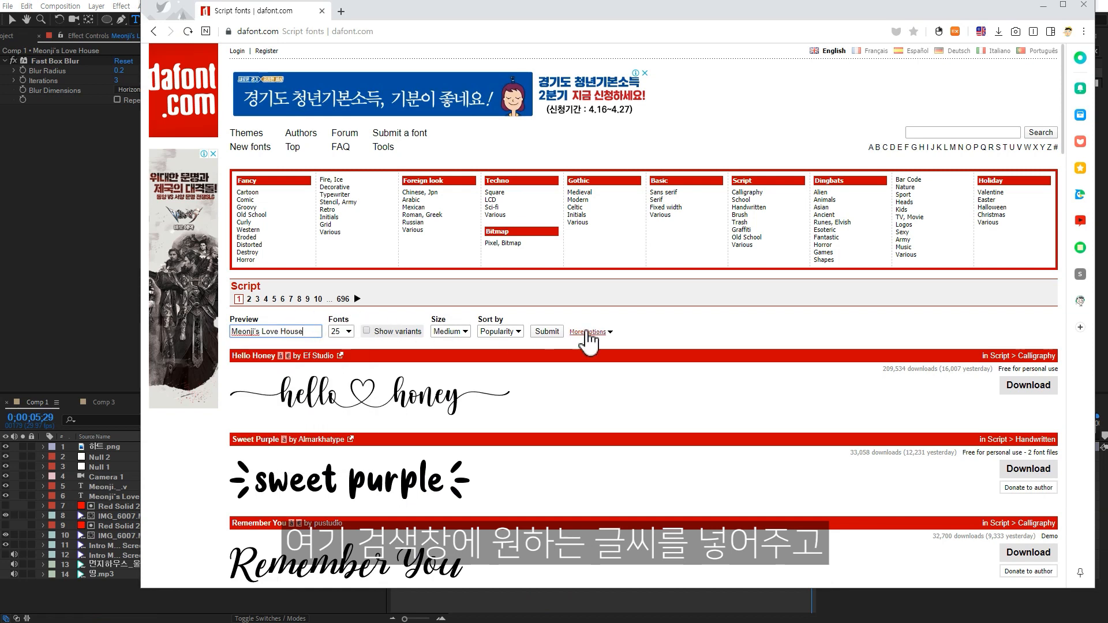
pyautogui.click(597, 332)
pyautogui.click(261, 347)
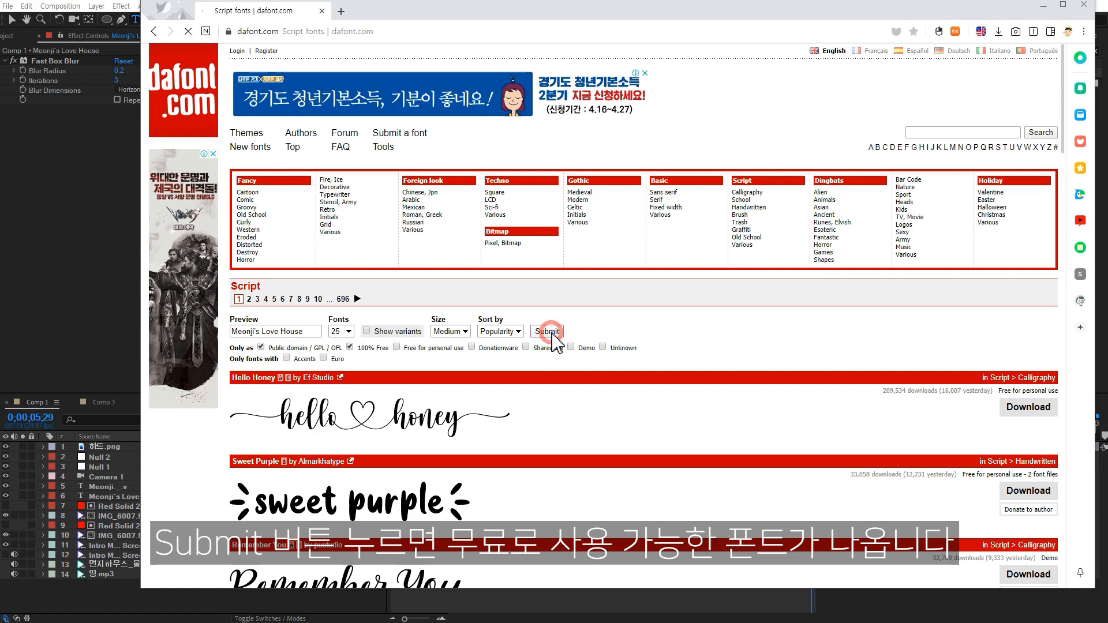
pyautogui.click(546, 332)
pyautogui.scroll(-4, 556, 421)
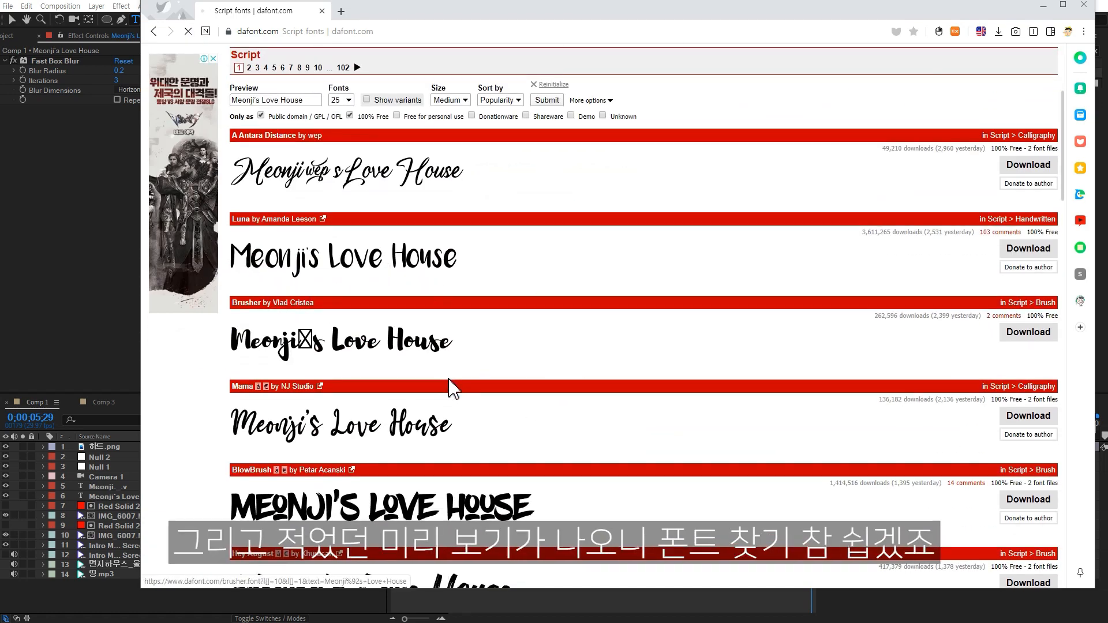
pyautogui.scroll(-3, 450, 398)
pyautogui.scroll(-4, 373, 358)
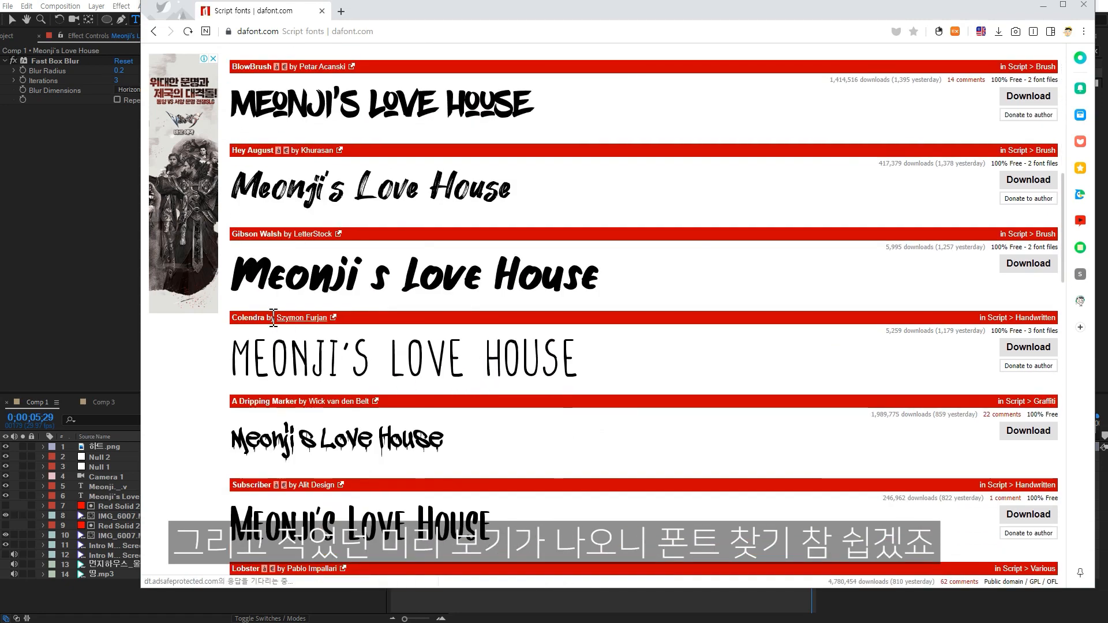
pyautogui.scroll(-1, 520, 376)
pyautogui.scroll(-3, 521, 378)
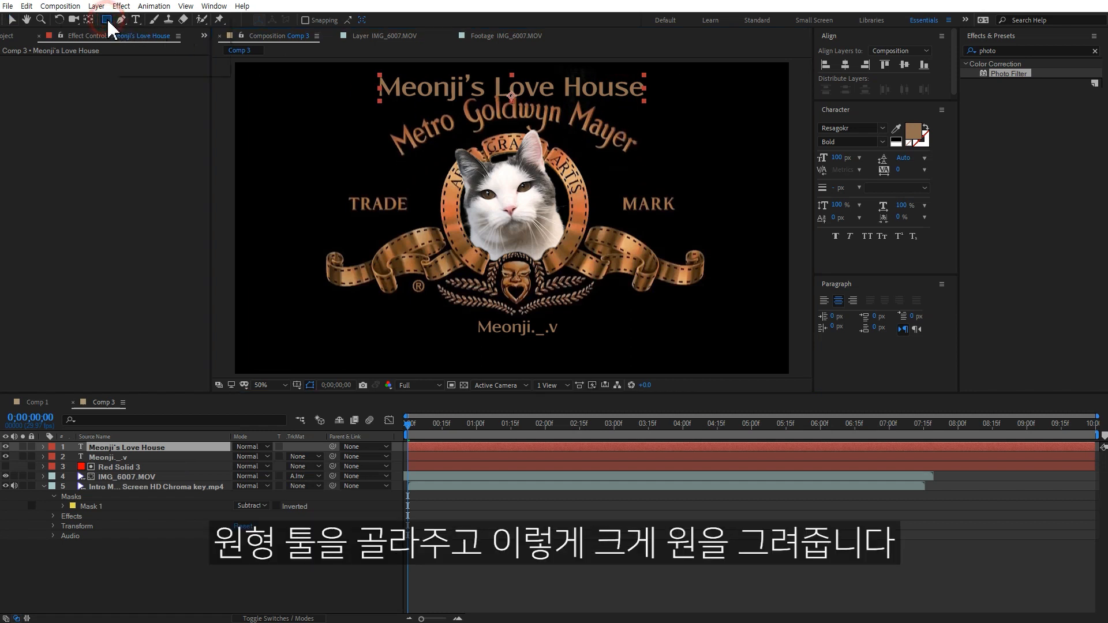
# Back in After Effects, draw a large elliptical mask around the logo on the "Meonji's Love House" layer and set its mode to None.
pyautogui.moveTo(106, 19); pyautogui.dragTo(167, 46)
pyautogui.moveTo(337, 102); pyautogui.dragTo(691, 391)
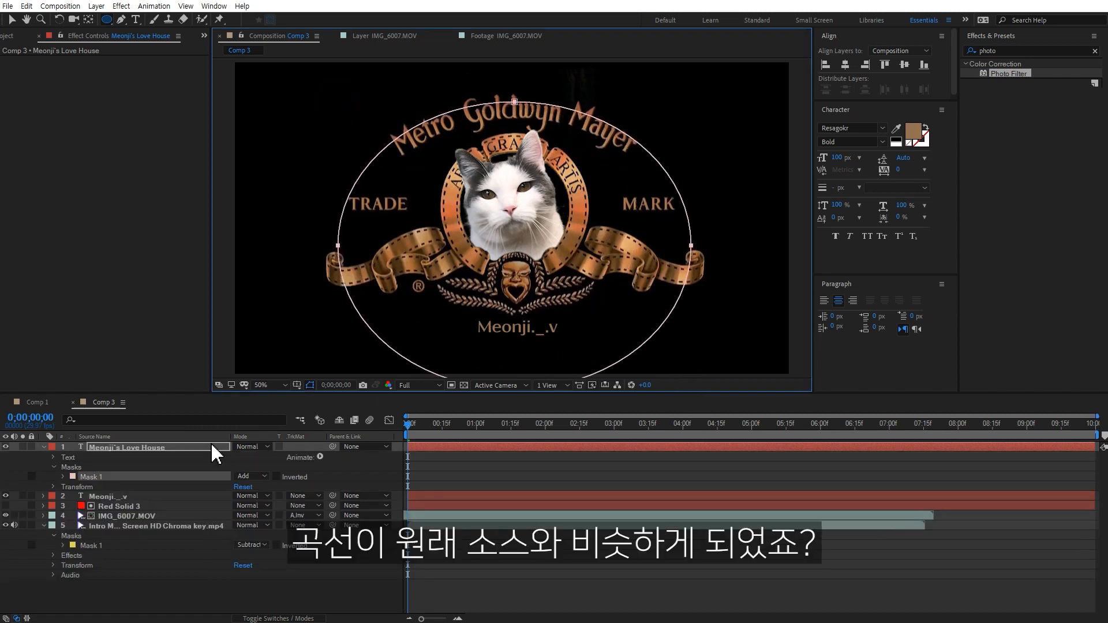
pyautogui.click(252, 477)
pyautogui.click(260, 489)
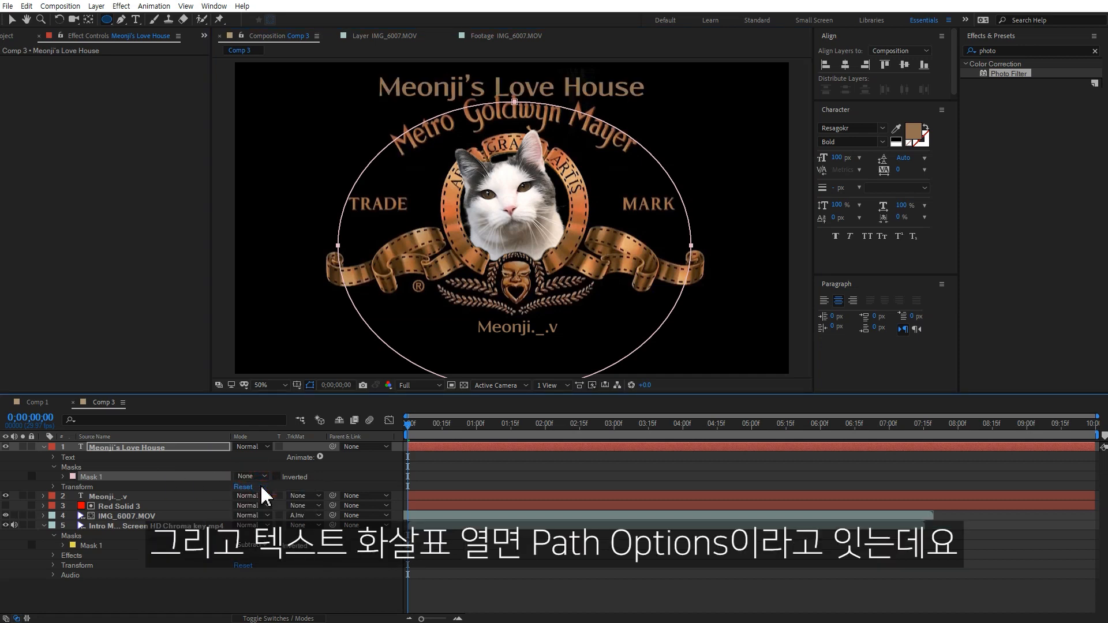
# Set the Path in the "Meonji's Love House" layer's text Path Options to Mask 1.
pyautogui.click(54, 457)
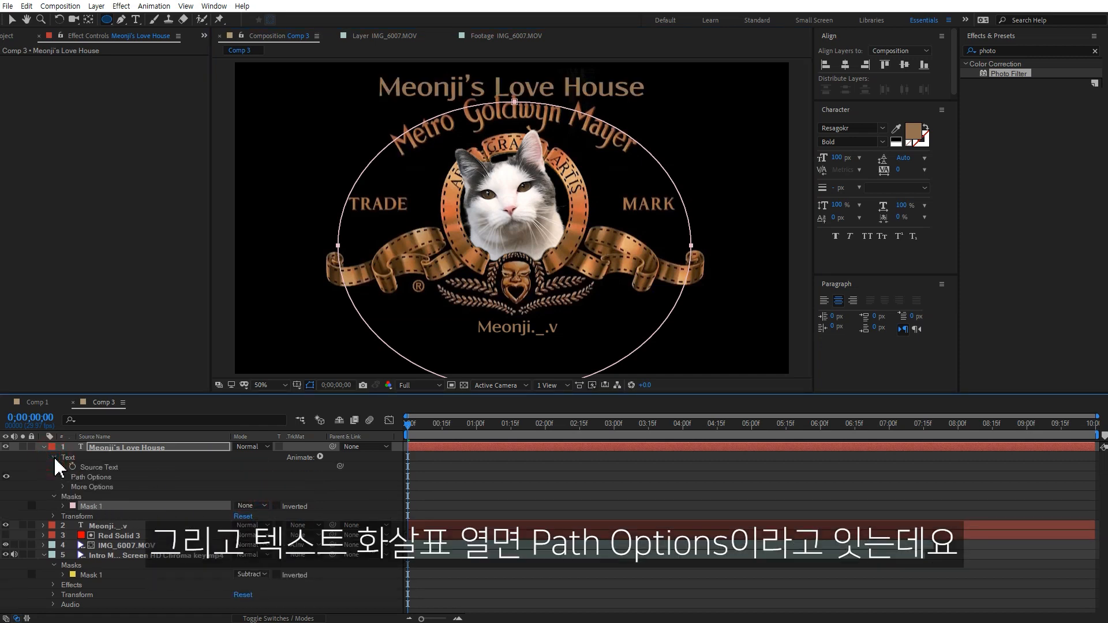
pyautogui.click(62, 477)
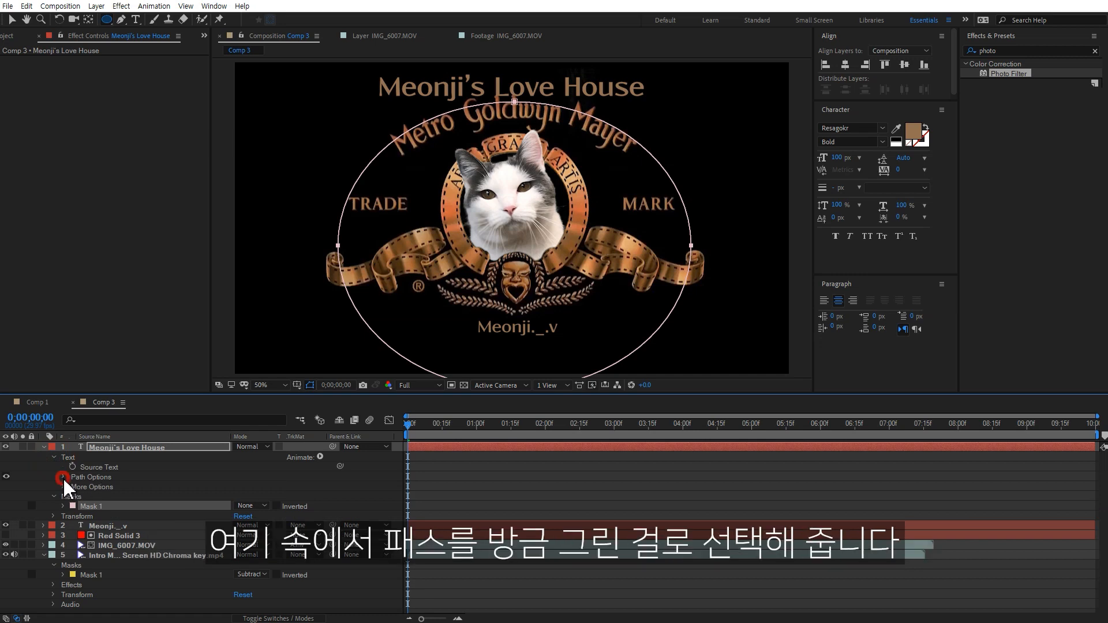
pyautogui.click(254, 486)
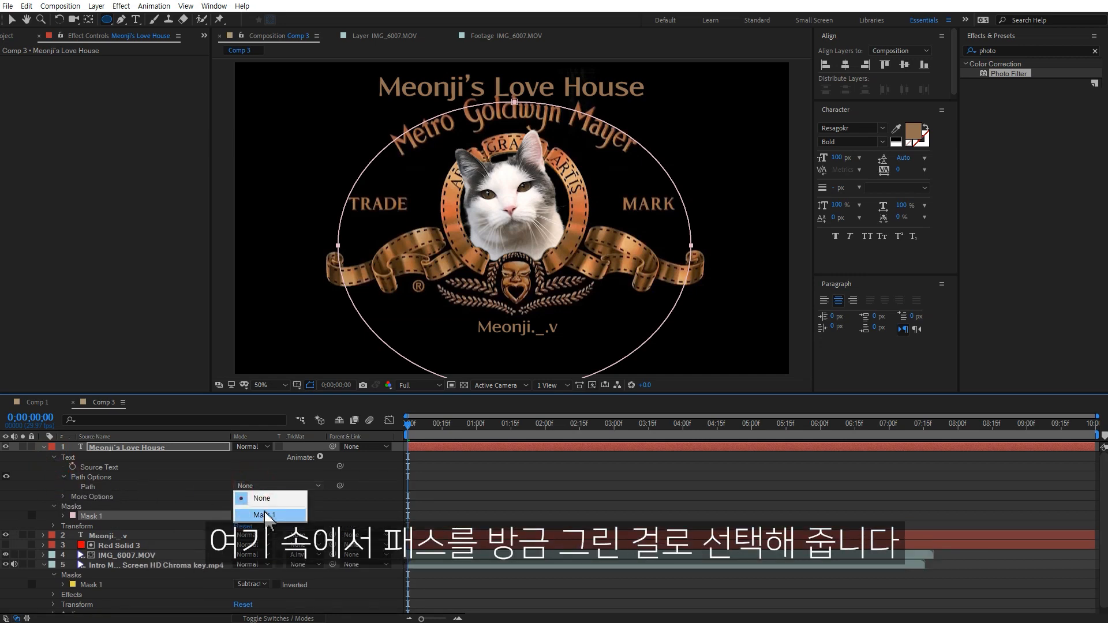
pyautogui.click(266, 515)
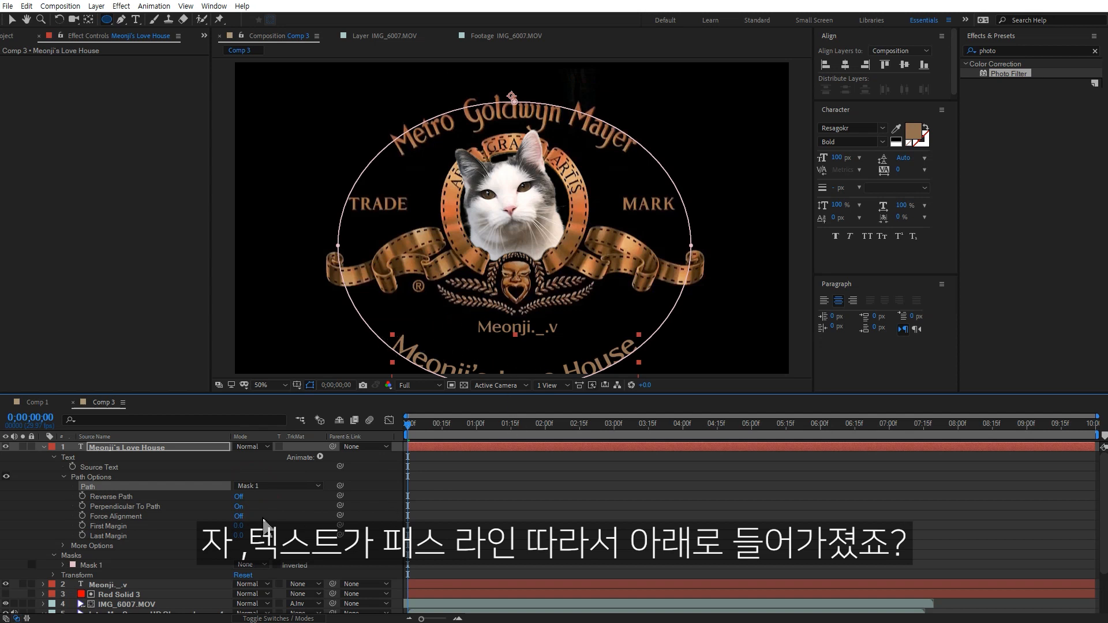
# Turn Reverse Path on and set First Margin to 1747.0 in the "Meonji's Love House" layer's Path Options.
pyautogui.press('v')
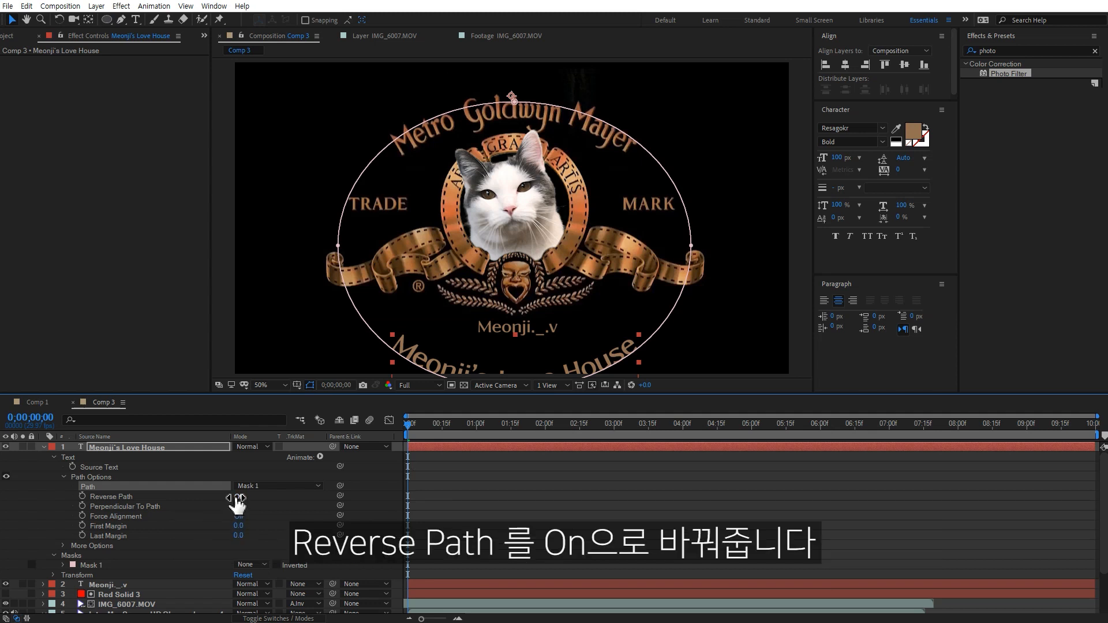
pyautogui.click(237, 498)
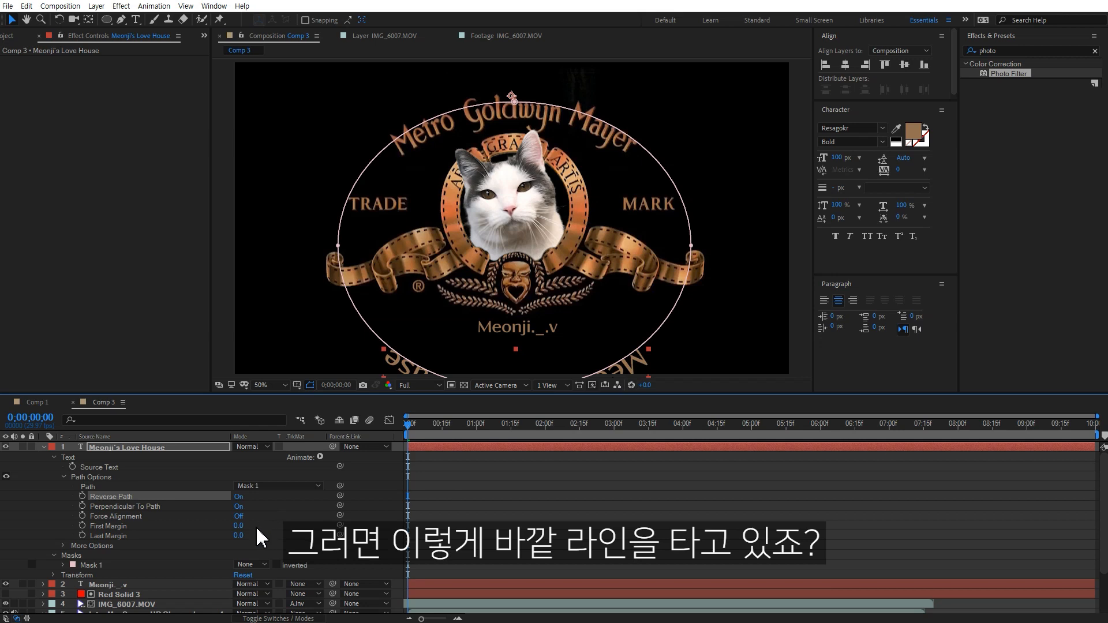
pyautogui.moveTo(239, 526); pyautogui.dragTo(735, 467)
pyautogui.moveTo(938, 446); pyautogui.dragTo(945, 396)
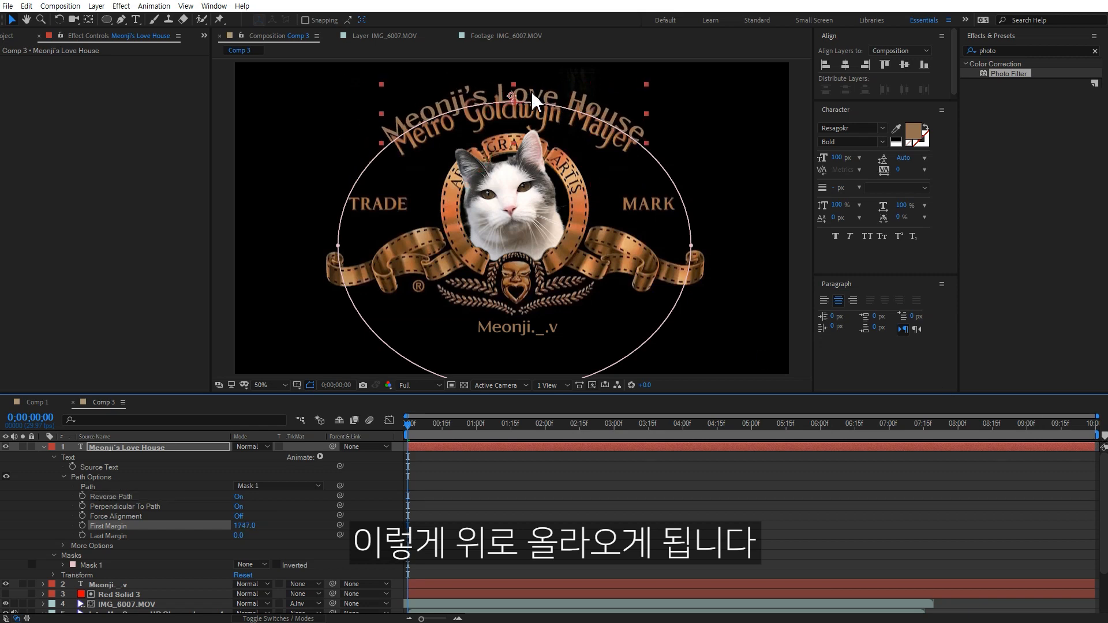
# Raise the "Meonji's Love House" text above the original curved lettering, setting its Position to 958.0, 88.0.
pyautogui.click(178, 449)
pyautogui.press('p')
pyautogui.moveTo(263, 457)
pyautogui.mouseDown()
pyautogui.moveTo(304, 451)
pyautogui.moveTo(259, 452)
pyautogui.mouseUp()
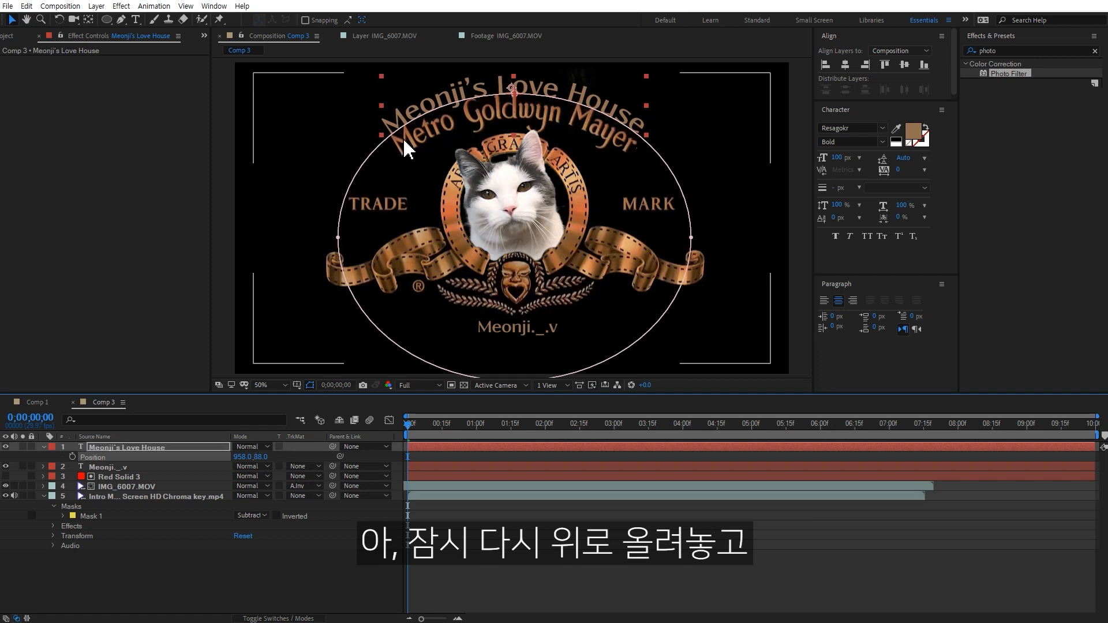
pyautogui.click(284, 585)
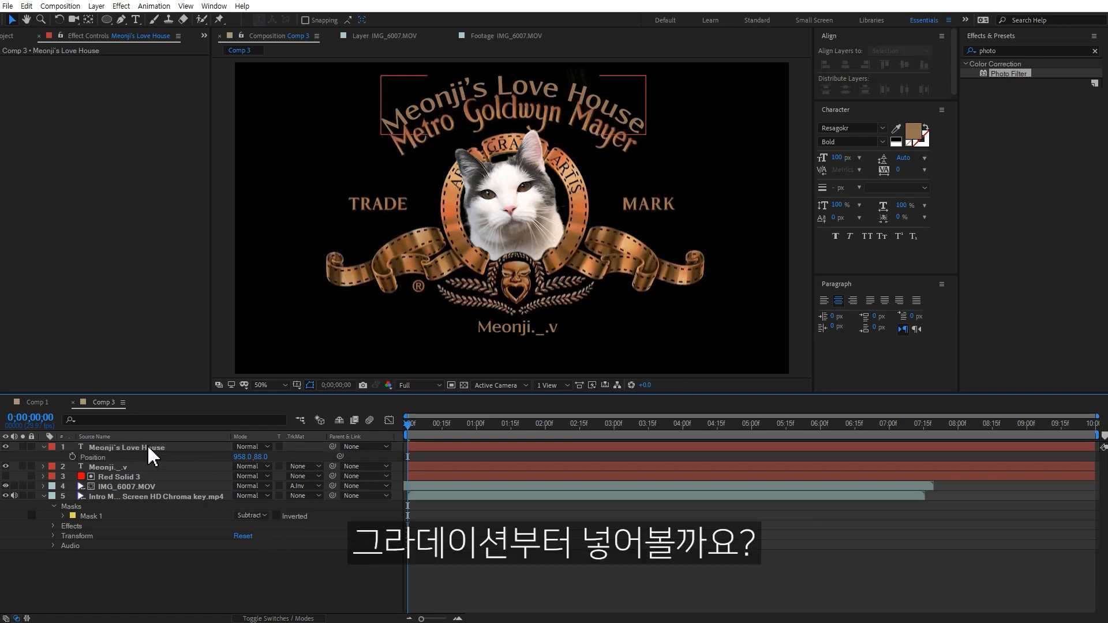
# Add a Gradient Overlay layer style to the "Meonji's Love House" layer and expand its properties.
pyautogui.rightClick(153, 450)
pyautogui.moveTo(226, 272)
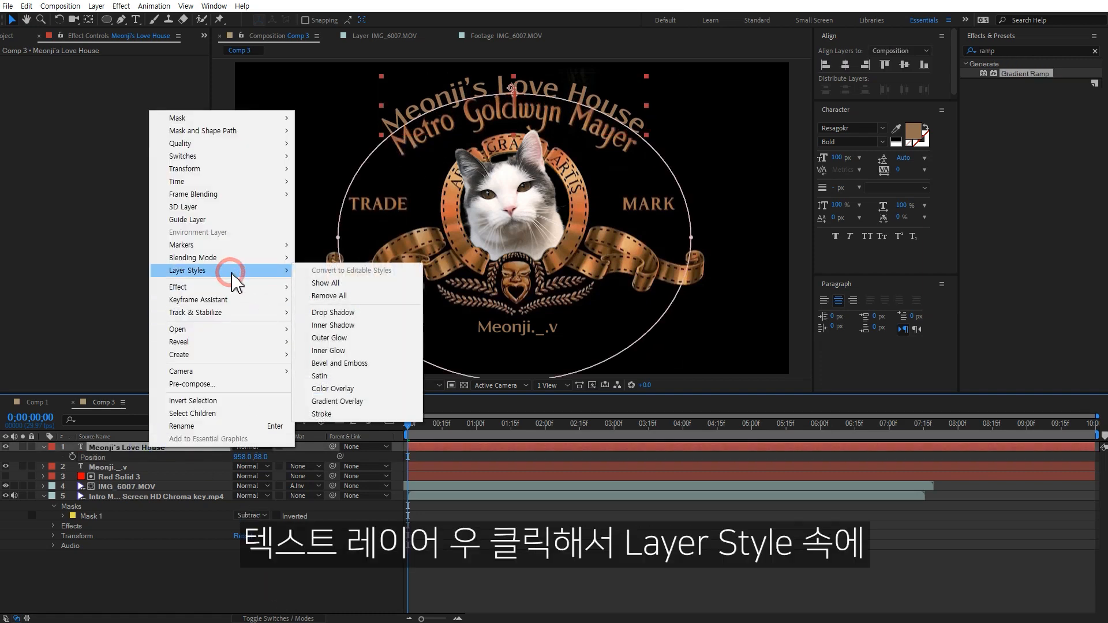
pyautogui.click(344, 402)
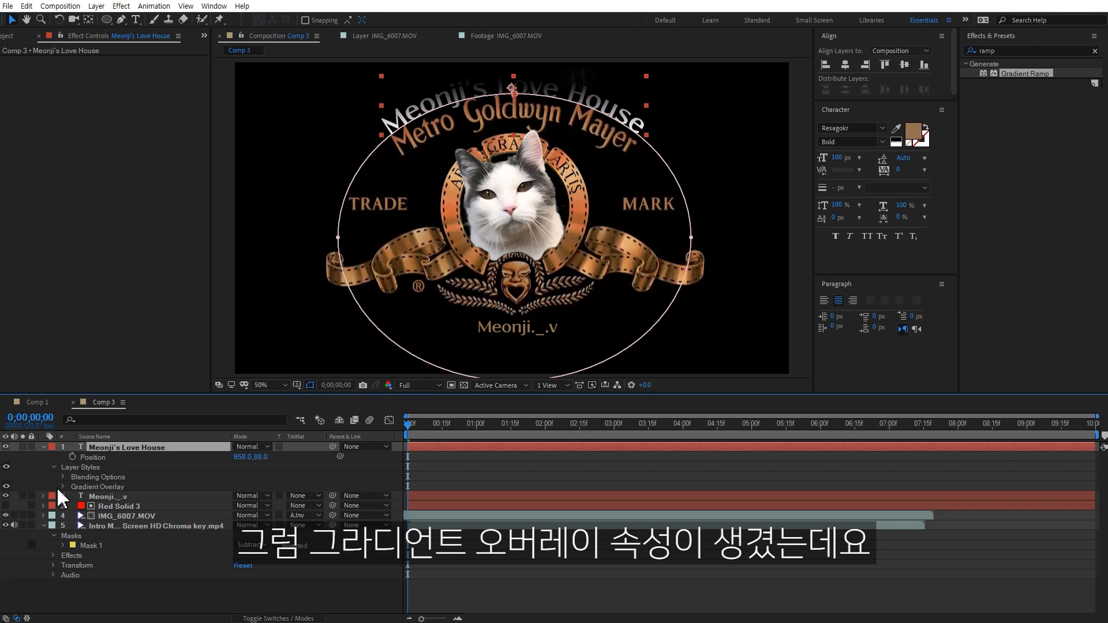
pyautogui.click(62, 487)
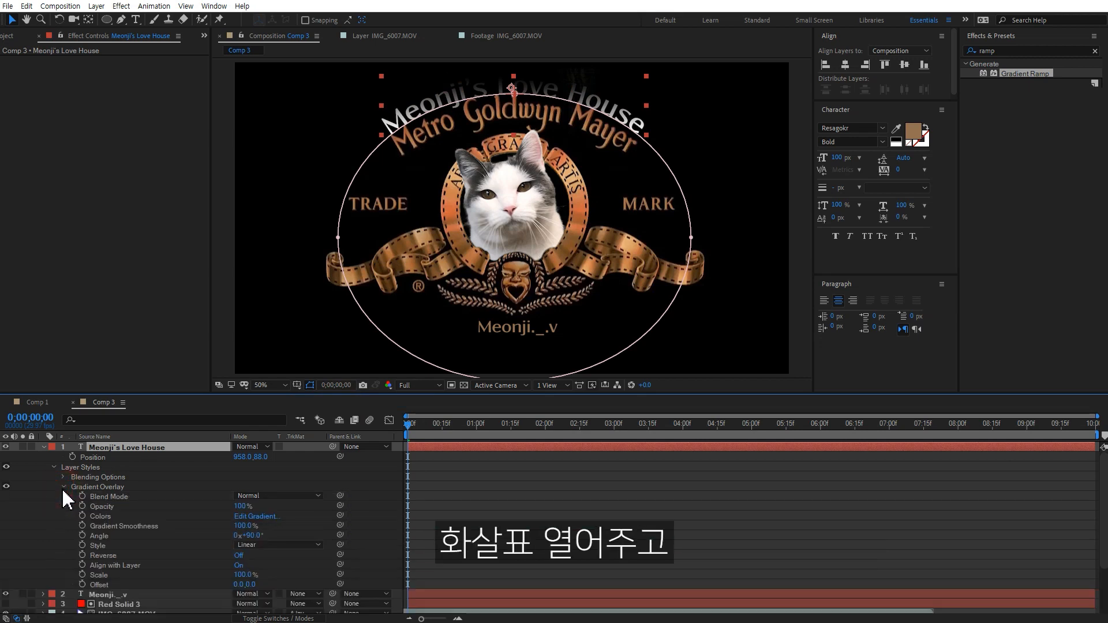
# Edit the overlay's gradient, sampling A68564 for the white stop and another tone from the original Metro Goldwyn Mayer lettering for the black stop.
pyautogui.click(254, 517)
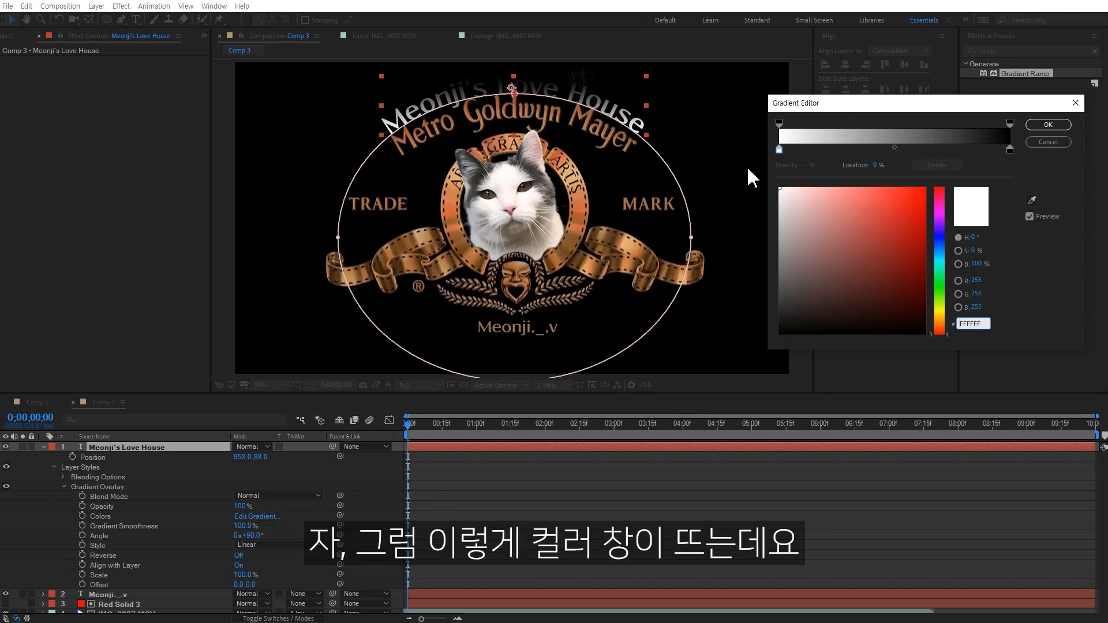
pyautogui.click(779, 150)
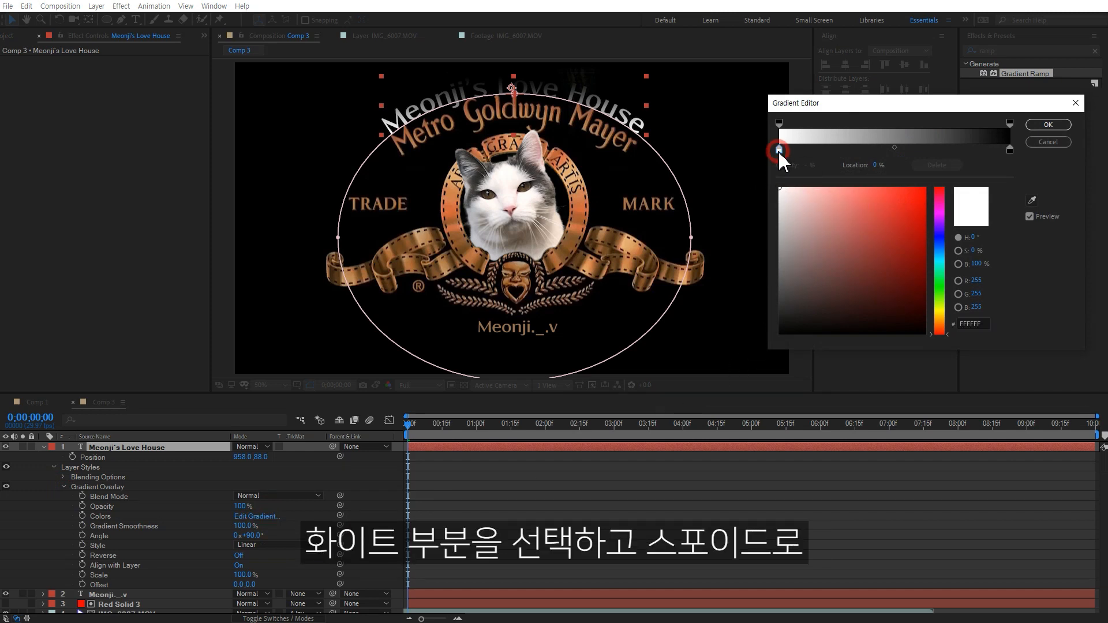
pyautogui.click(1030, 203)
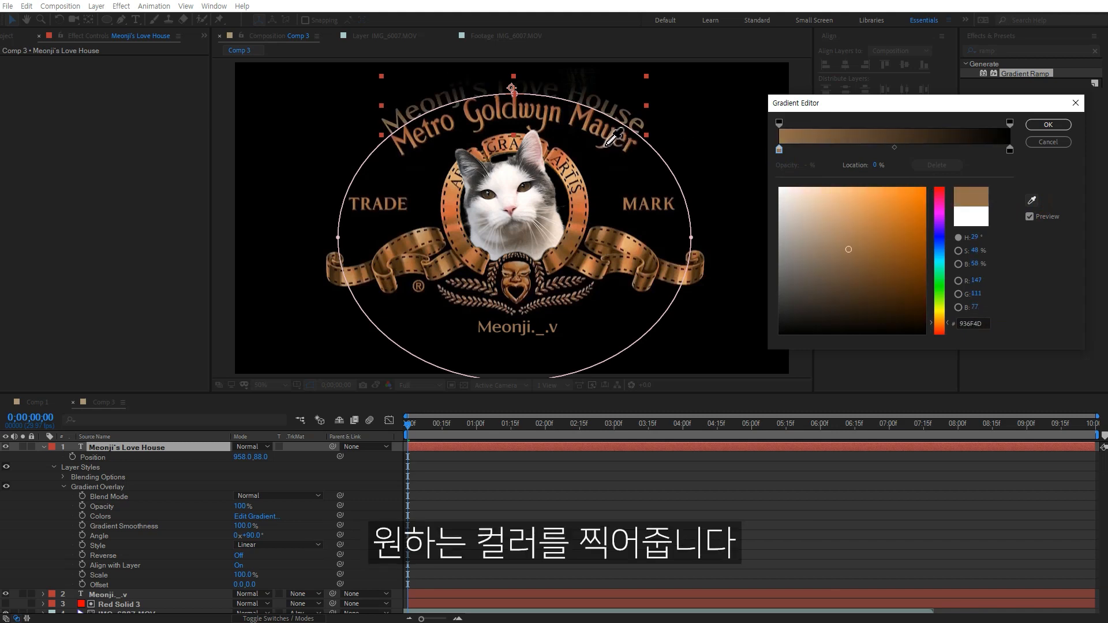
pyautogui.click(606, 147)
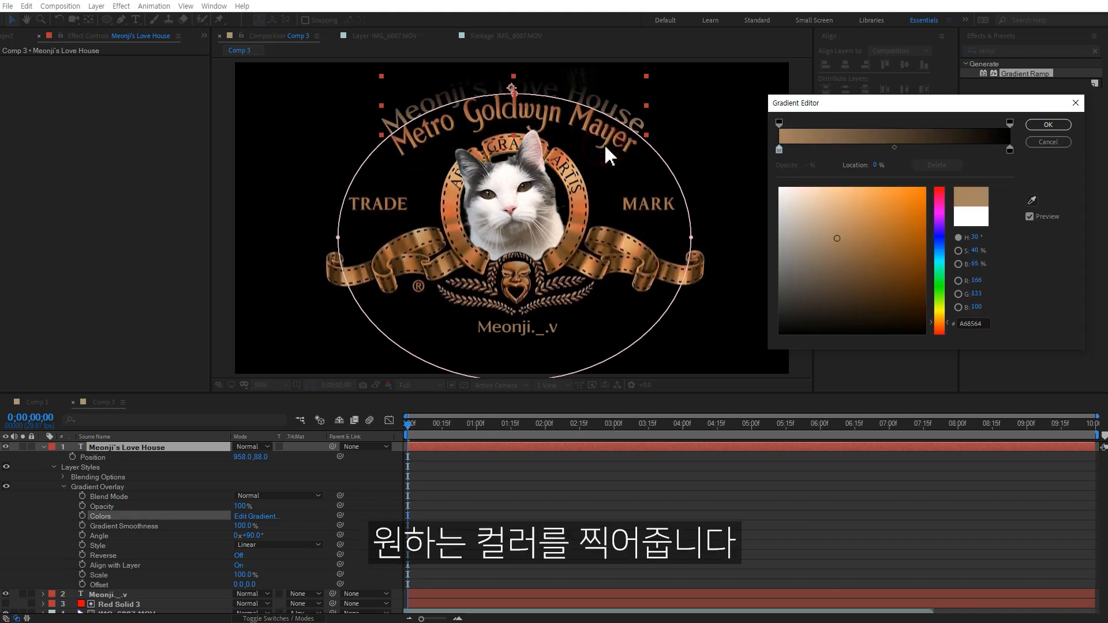
pyautogui.click(1010, 151)
pyautogui.click(1032, 201)
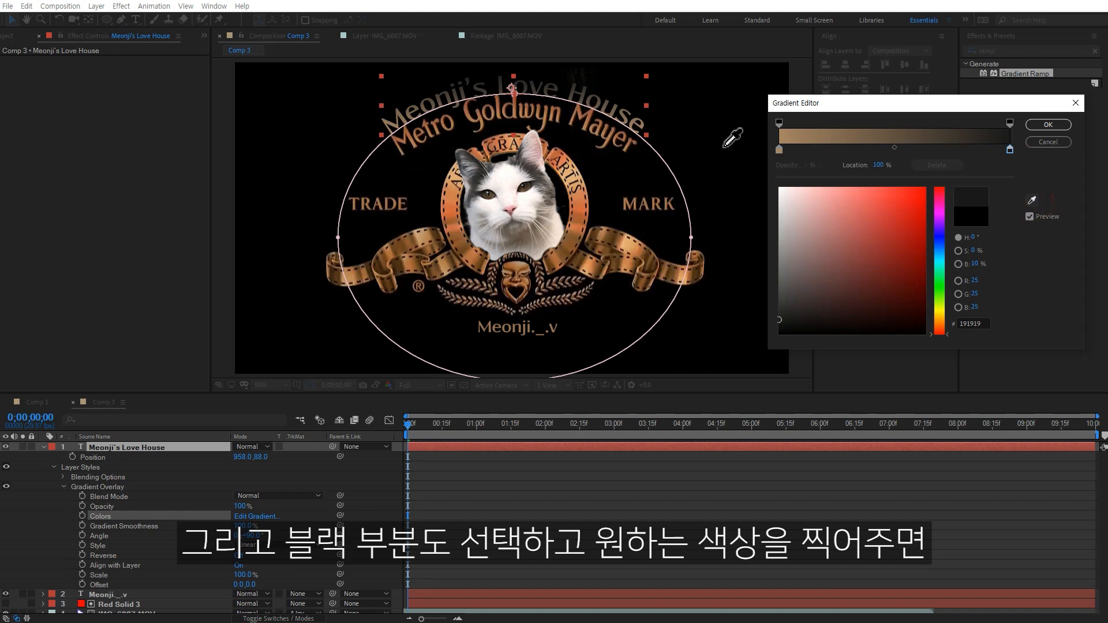
pyautogui.click(593, 112)
pyautogui.click(1048, 125)
# Move the "Meonji's Love House" text down over the original lettering to Position 958.0, 154.0, and collapse the layer properties.
pyautogui.moveTo(519, 86); pyautogui.dragTo(520, 108)
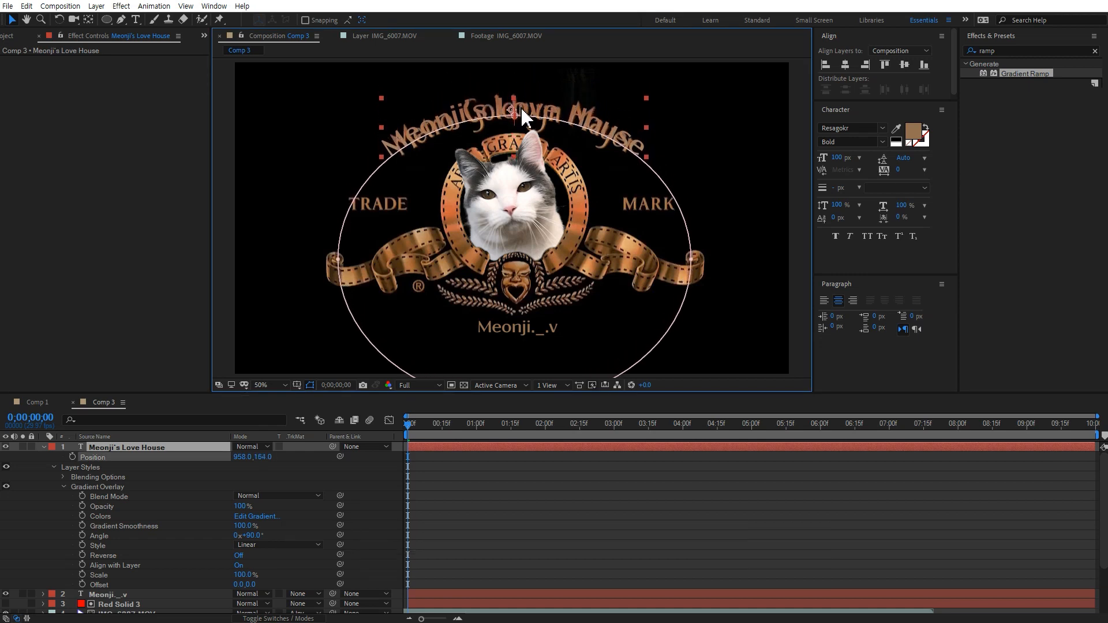
pyautogui.click(459, 496)
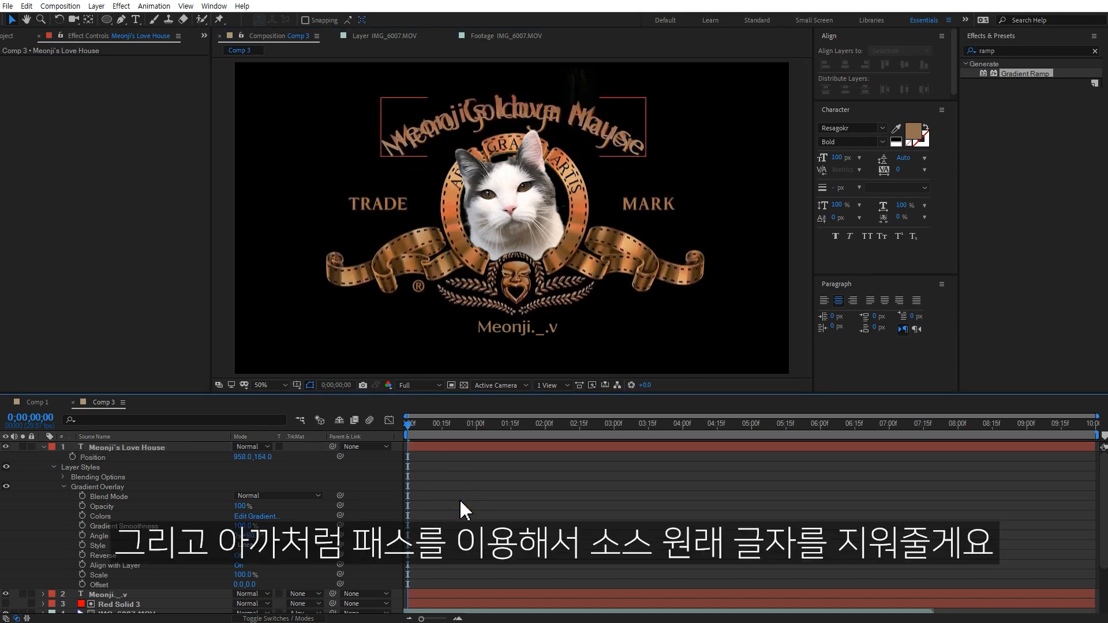
pyautogui.press('u')
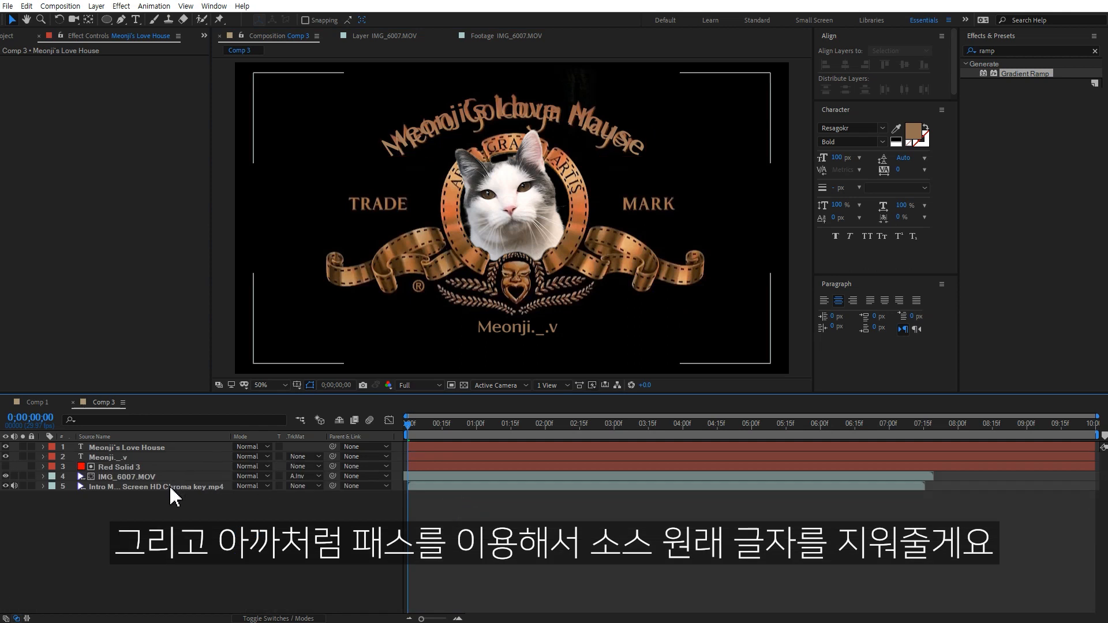
# Draw a closed Pen mask around the curved Metro Goldwyn Mayer lettering on the Intro MGM green-screen video layer.
pyautogui.click(171, 487)
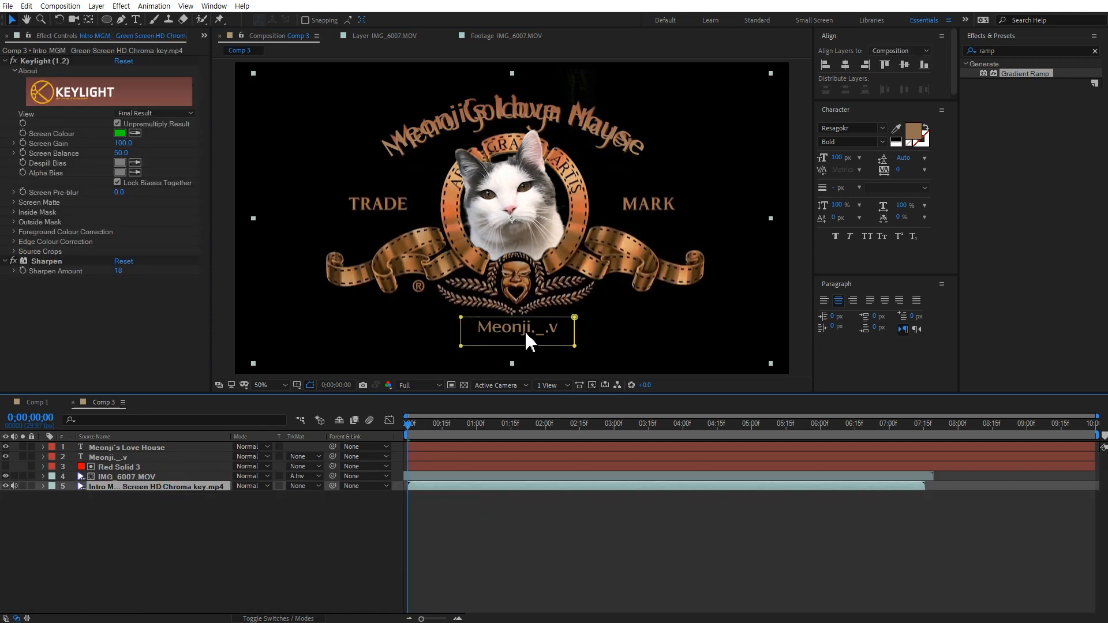
pyautogui.click(121, 19)
pyautogui.click(403, 170)
pyautogui.click(649, 173)
pyautogui.click(705, 88)
pyautogui.click(374, 77)
pyautogui.click(341, 146)
pyautogui.click(403, 170)
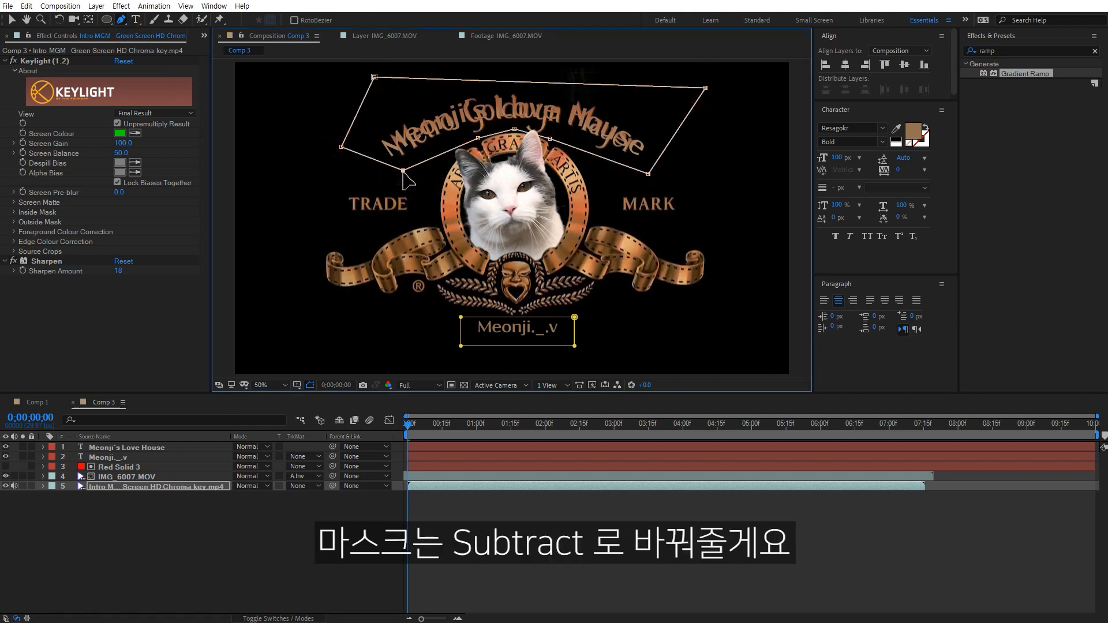
# Set Mask 2 on the Intro MGM video layer to Subtract and preview the composition.
pyautogui.click(224, 490)
pyautogui.press('m')
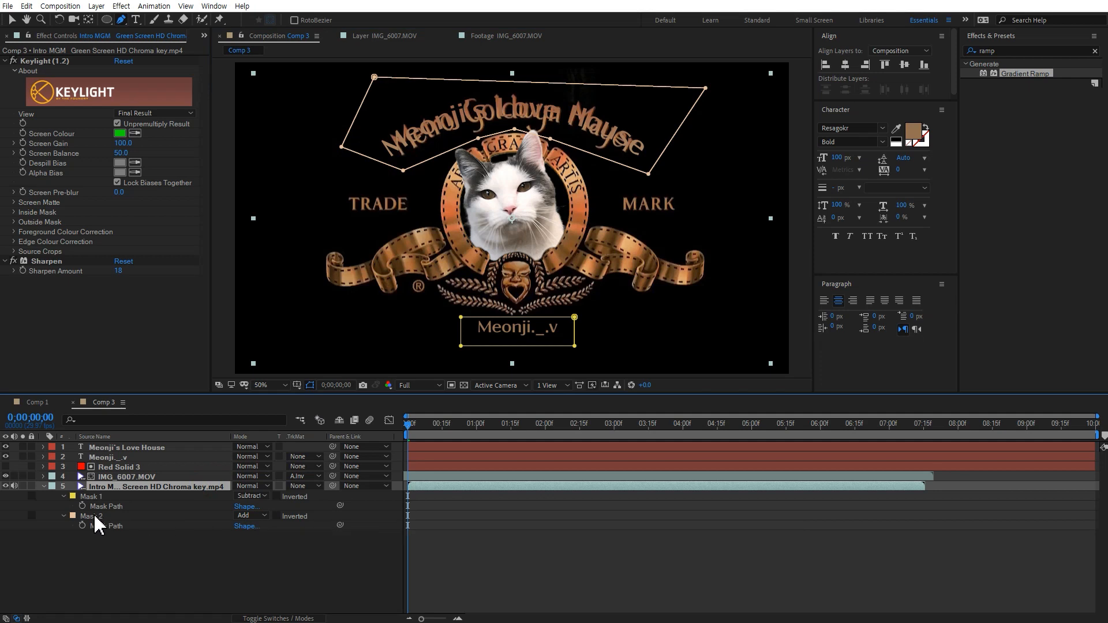
pyautogui.click(259, 518)
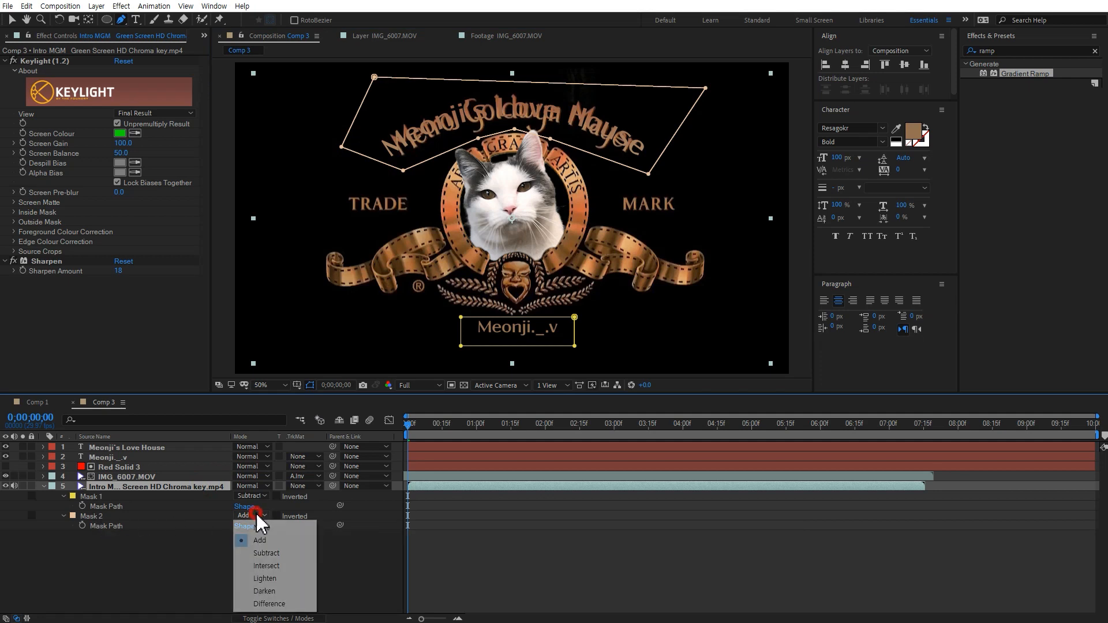
pyautogui.click(265, 552)
pyautogui.click(286, 553)
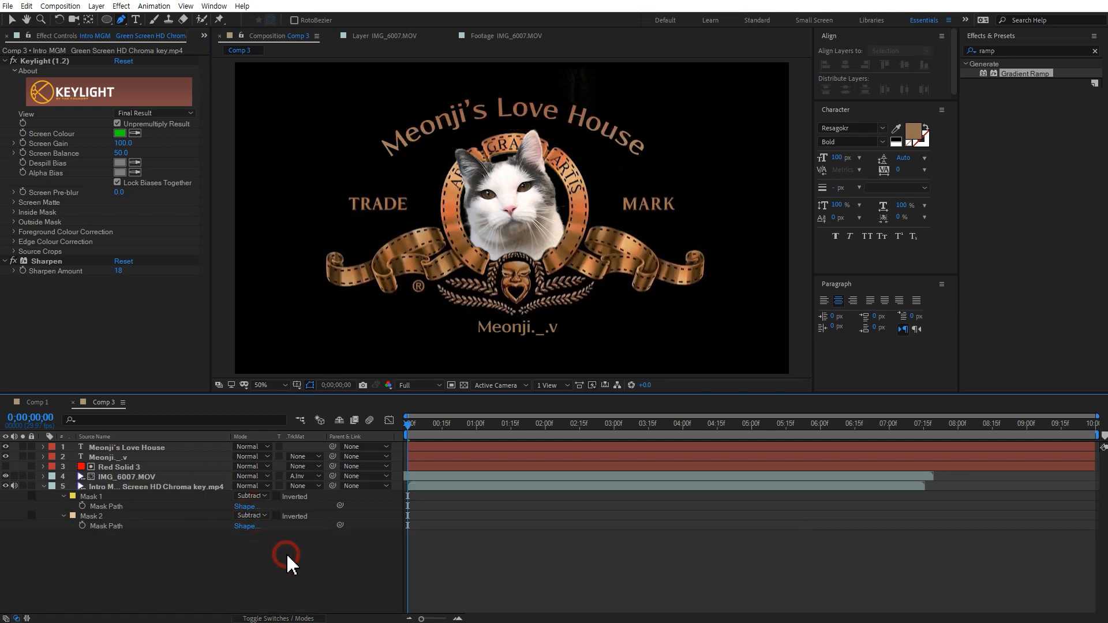
pyautogui.press('v')
pyautogui.press('space')
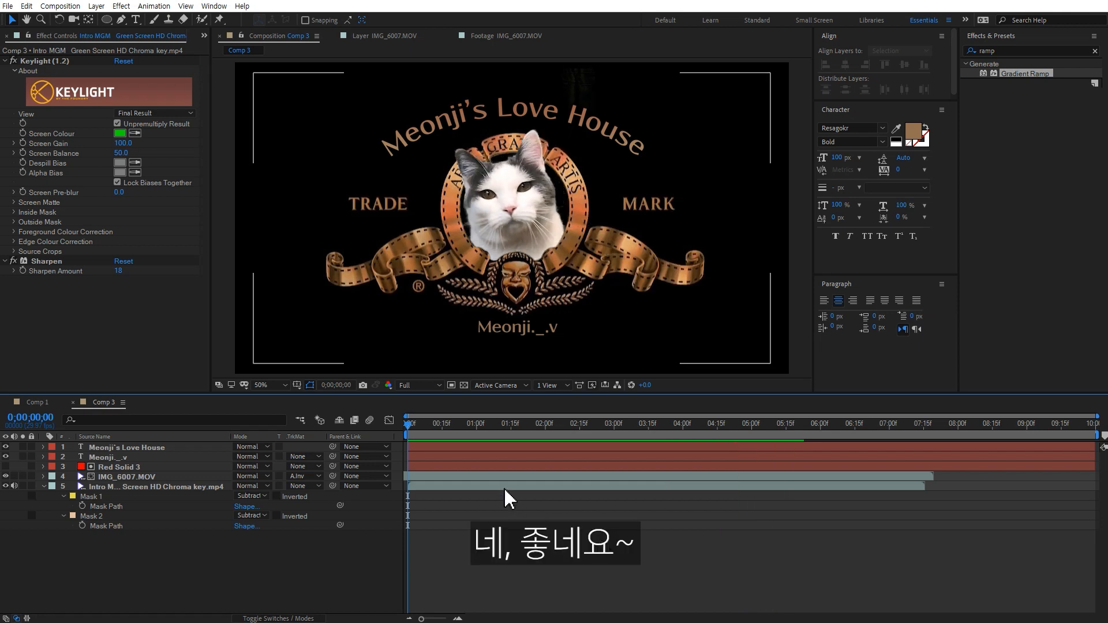
# Split the Red Solid 3 and IMG_6007.MOV layers at 0;00;03;08.
pyautogui.click(428, 425)
pyautogui.moveTo(431, 425); pyautogui.dragTo(632, 433)
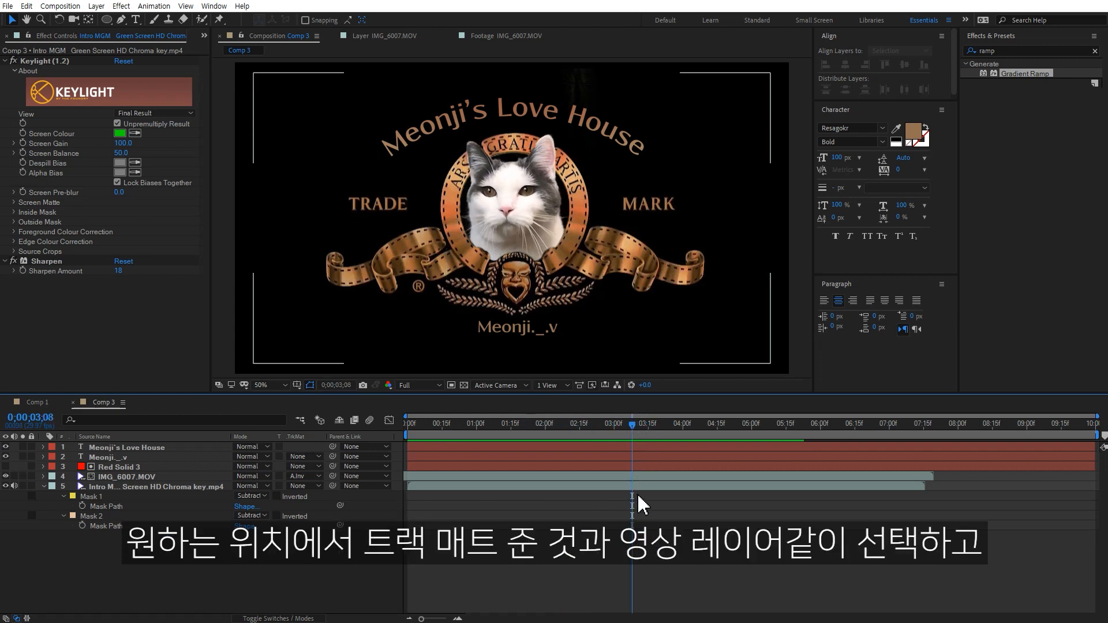
pyautogui.click(154, 468)
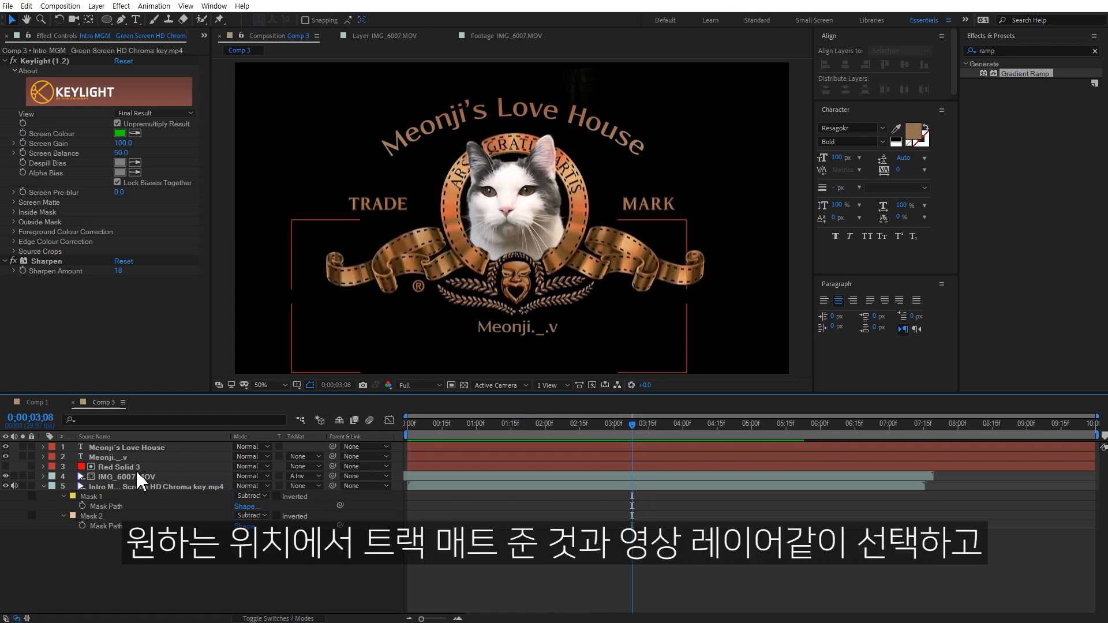
pyautogui.click(137, 468)
pyautogui.keyDown('shift'); pyautogui.click(135, 478); pyautogui.keyUp('shift')
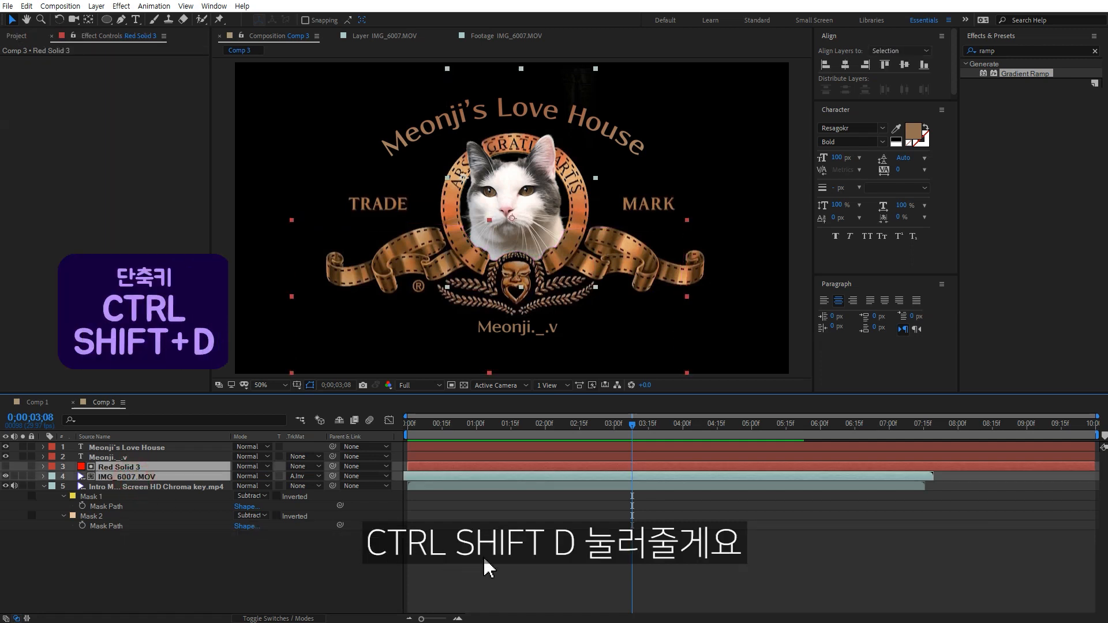
pyautogui.hotkey('ctrl', 'shift', 'd')
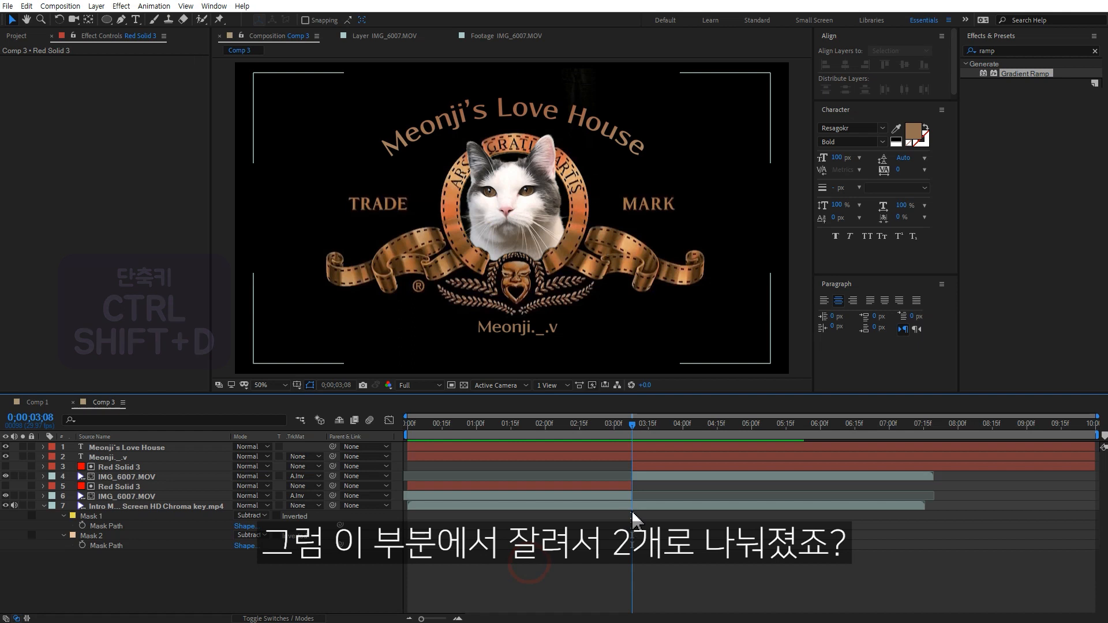
# Apply Freeze Frame to the second part of IMG_6007.MOV at 0;00;03;08 and preview the composition.
pyautogui.click(642, 476)
pyautogui.rightClick(647, 481)
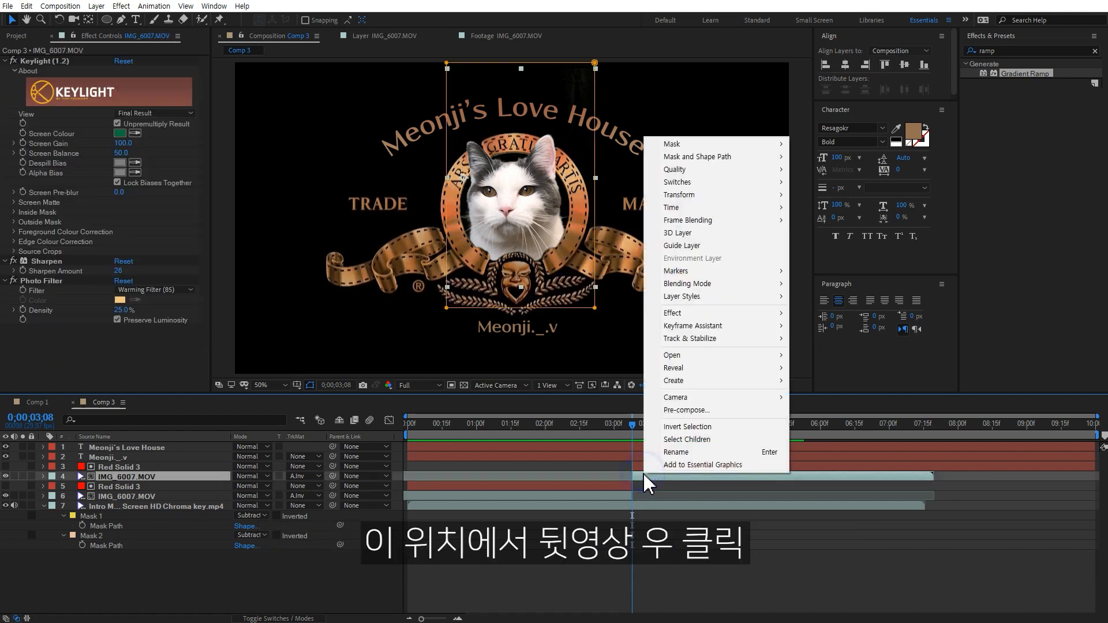
pyautogui.click(708, 207)
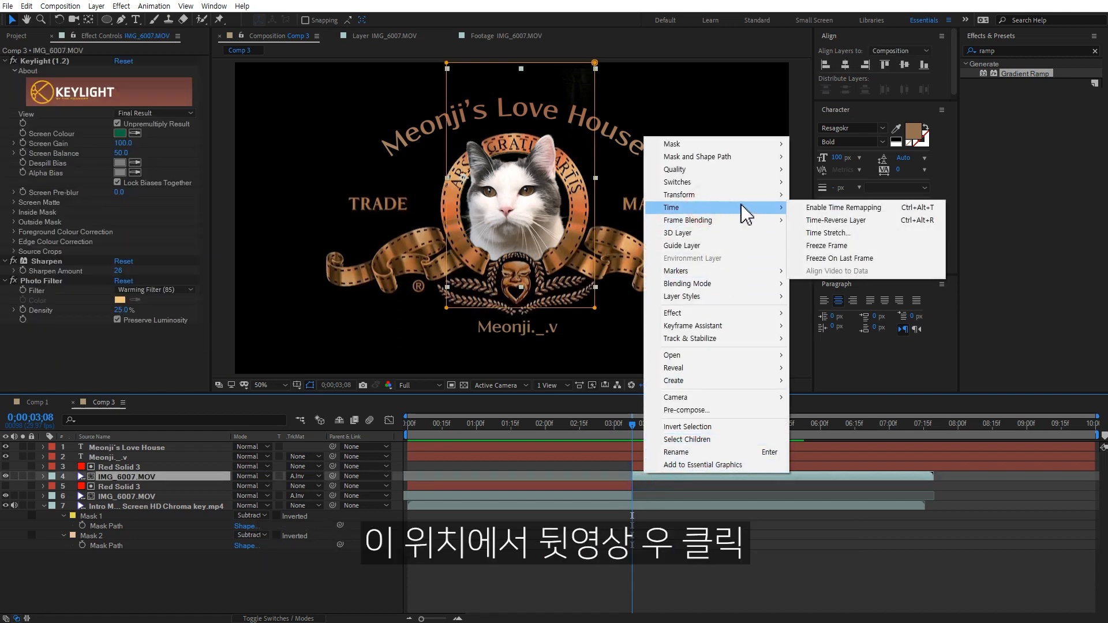
pyautogui.click(826, 245)
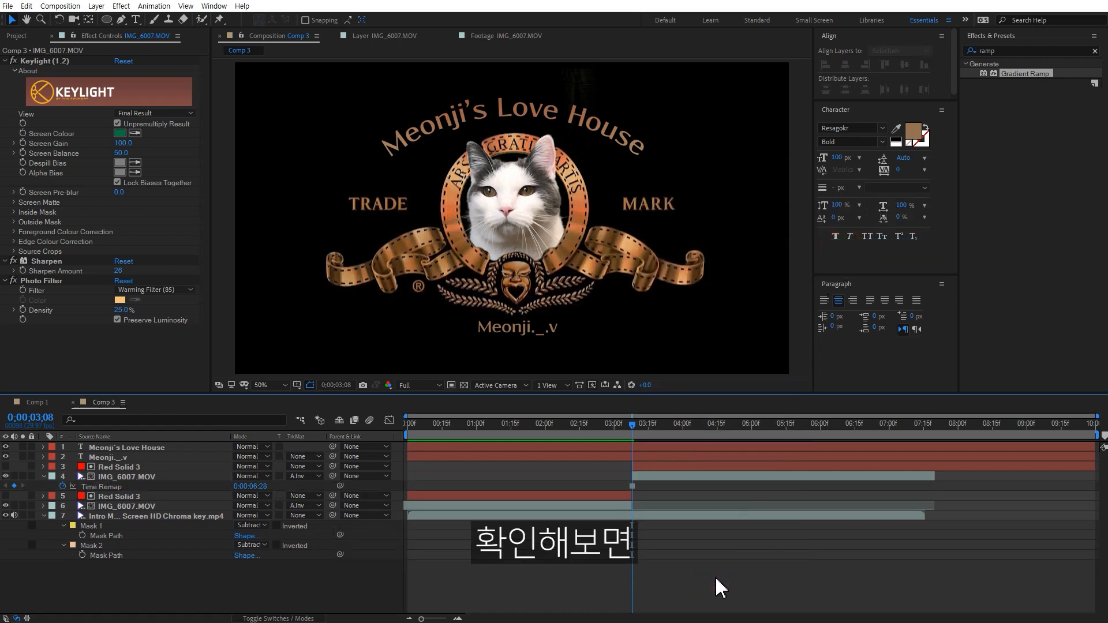
pyautogui.press('space')
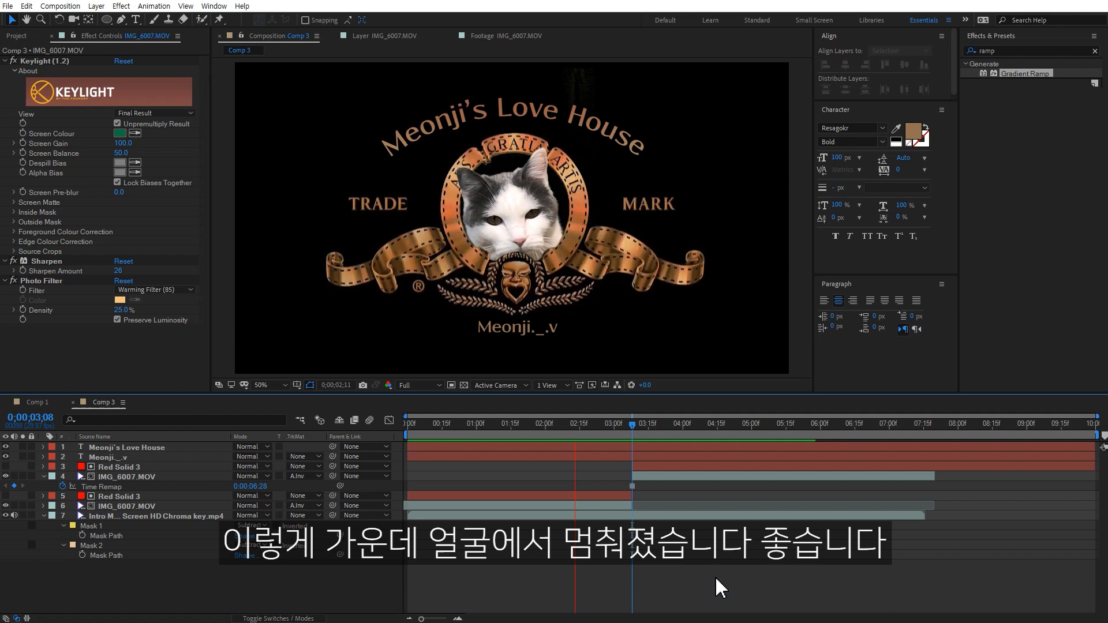
pyautogui.press('space')
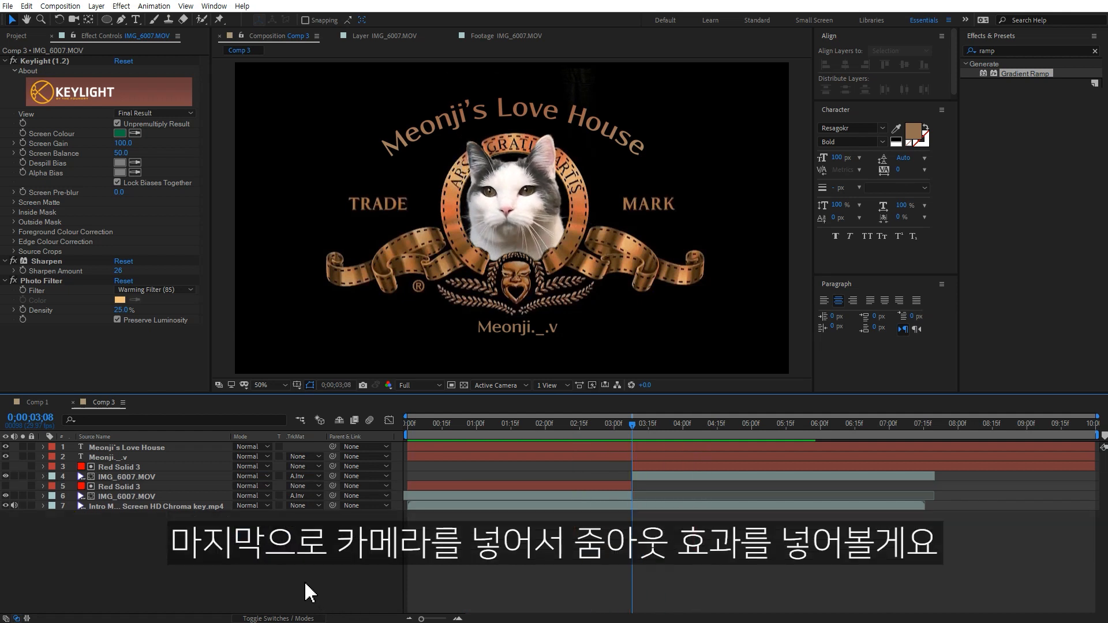
# Enable the 3D layer switch for all seven layers in Comp 3.
pyautogui.press('F4')
pyautogui.moveTo(137, 550); pyautogui.dragTo(124, 439)
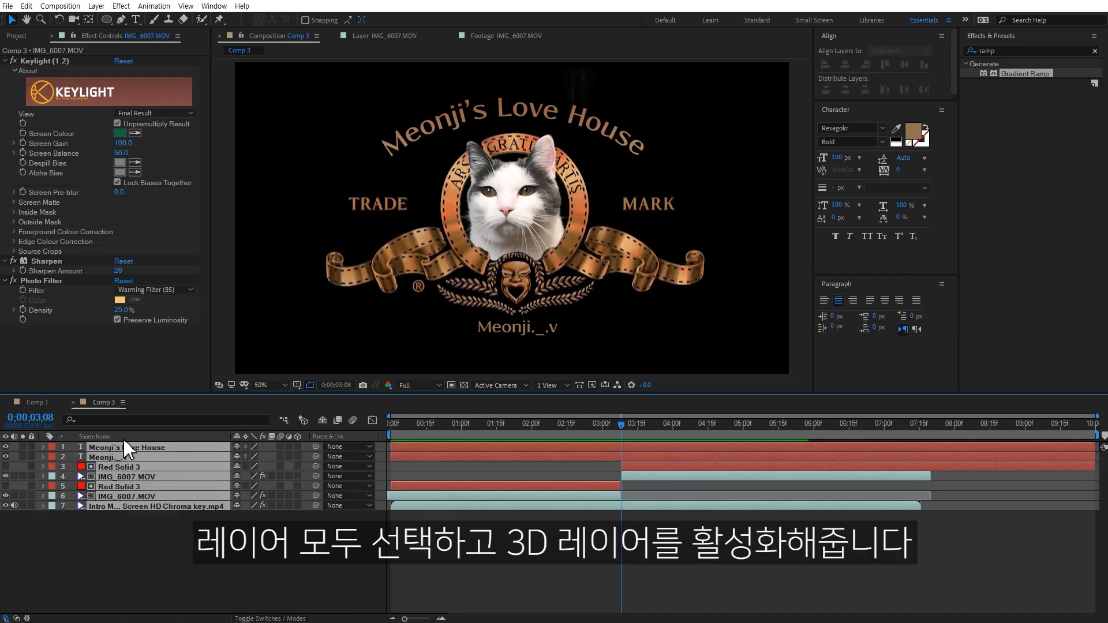
pyautogui.click(297, 447)
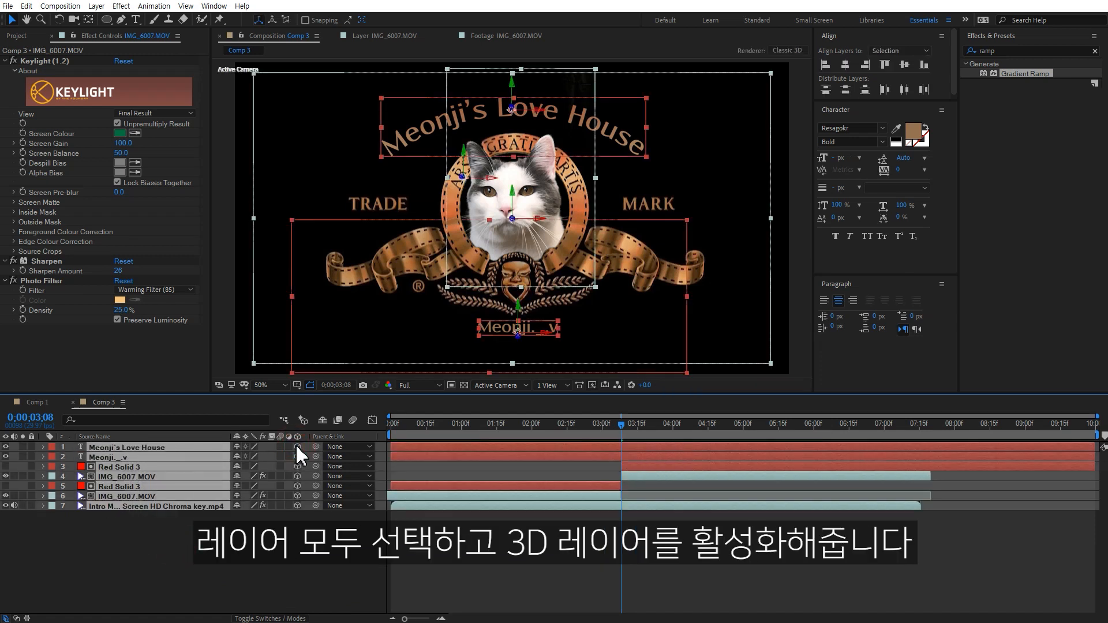
pyautogui.click(277, 549)
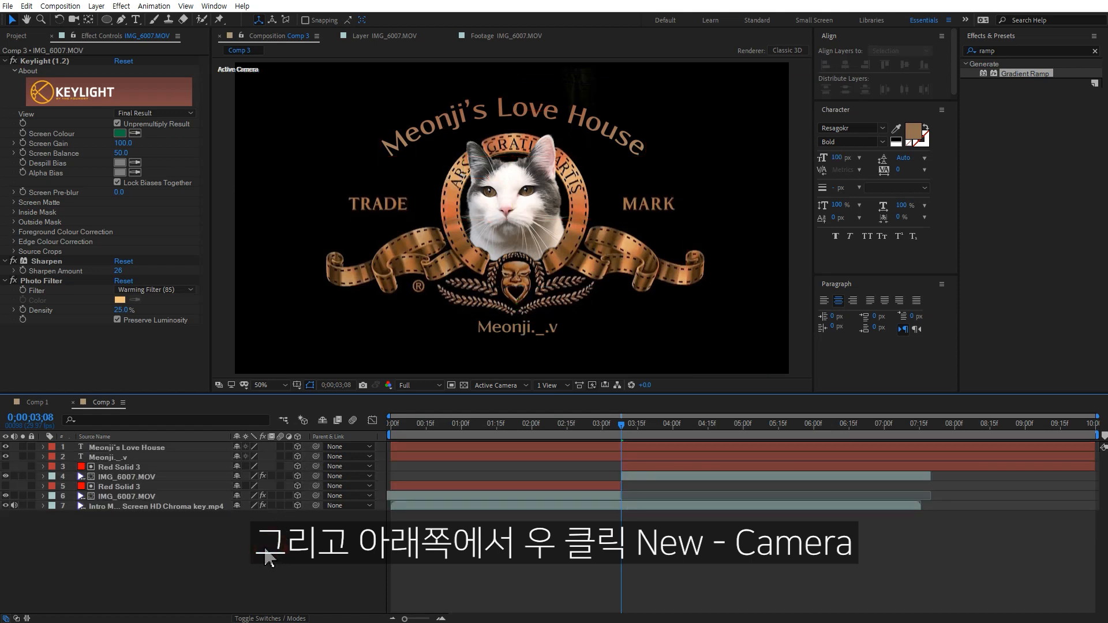
# Create a two-node camera in Comp 3 with the 35mm preset.
pyautogui.rightClick(250, 555)
pyautogui.moveTo(367, 419)
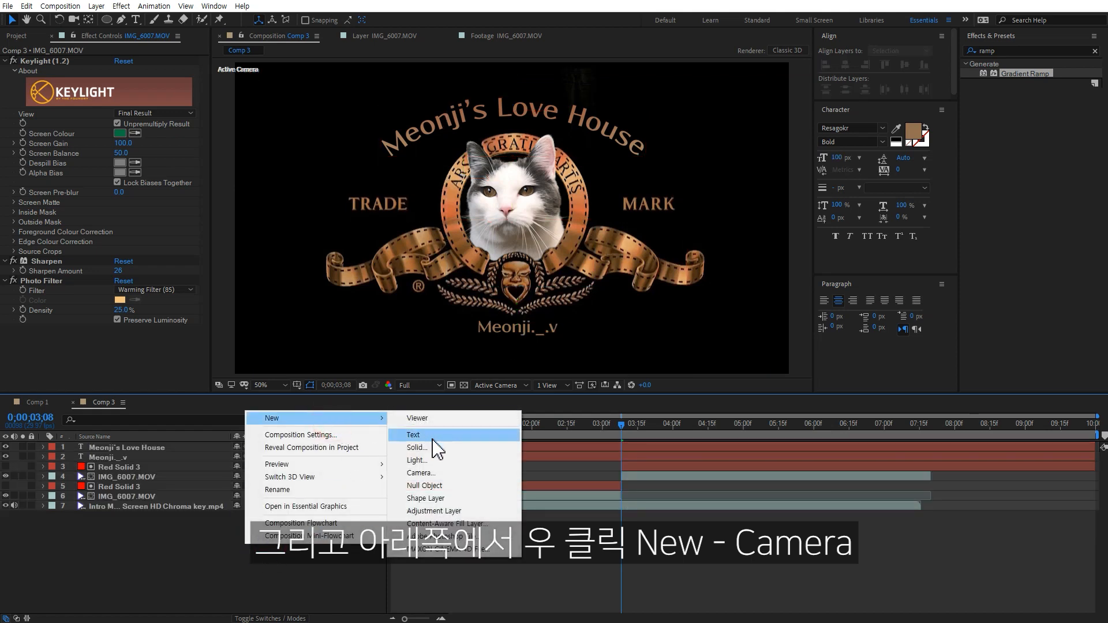
pyautogui.click(434, 474)
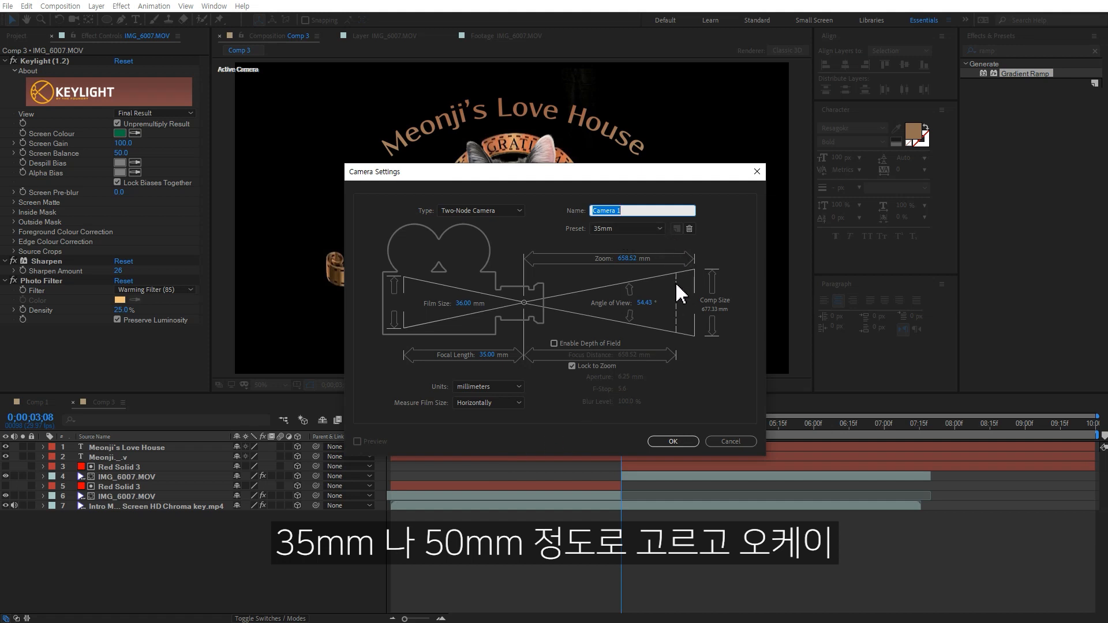
pyautogui.click(673, 441)
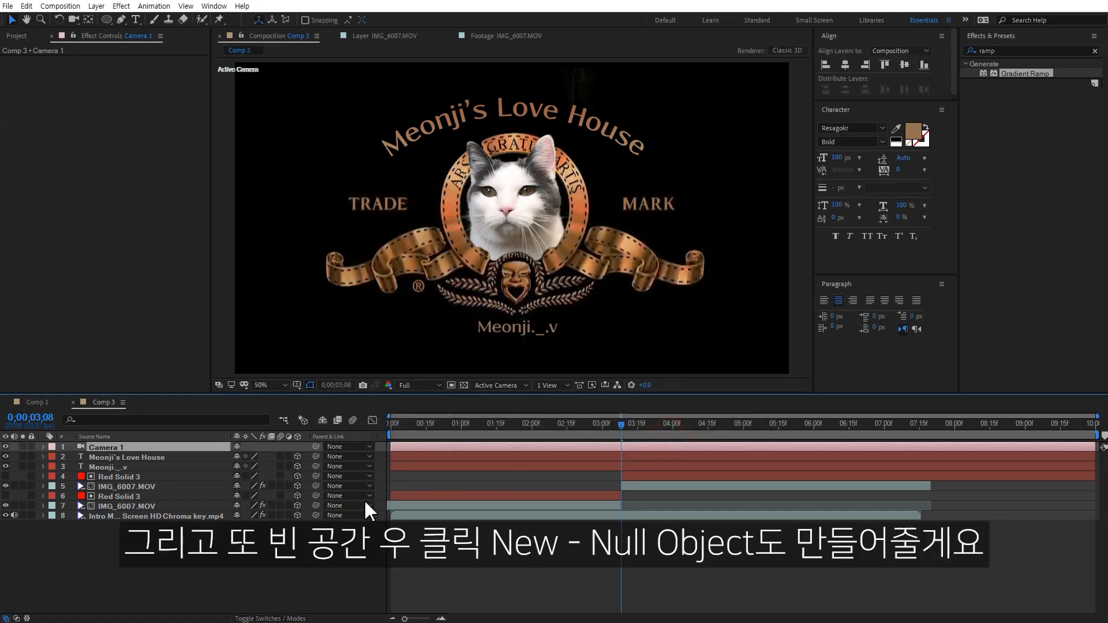
# Create a null object as a 3D layer and parent Camera 1 to it.
pyautogui.rightClick(275, 564)
pyautogui.moveTo(345, 440)
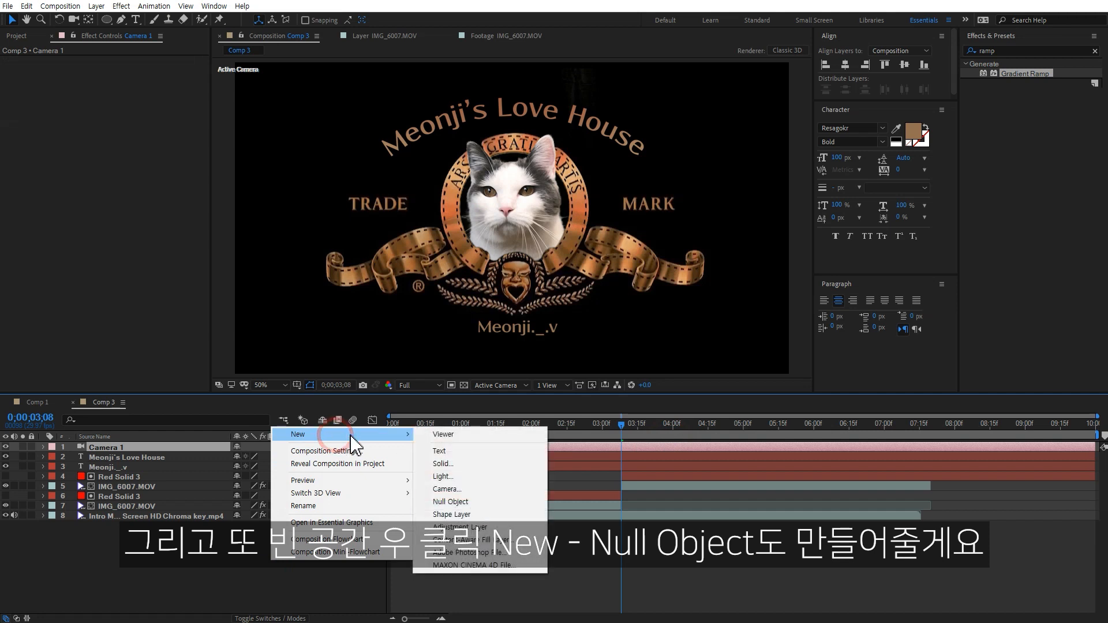
pyautogui.click(467, 503)
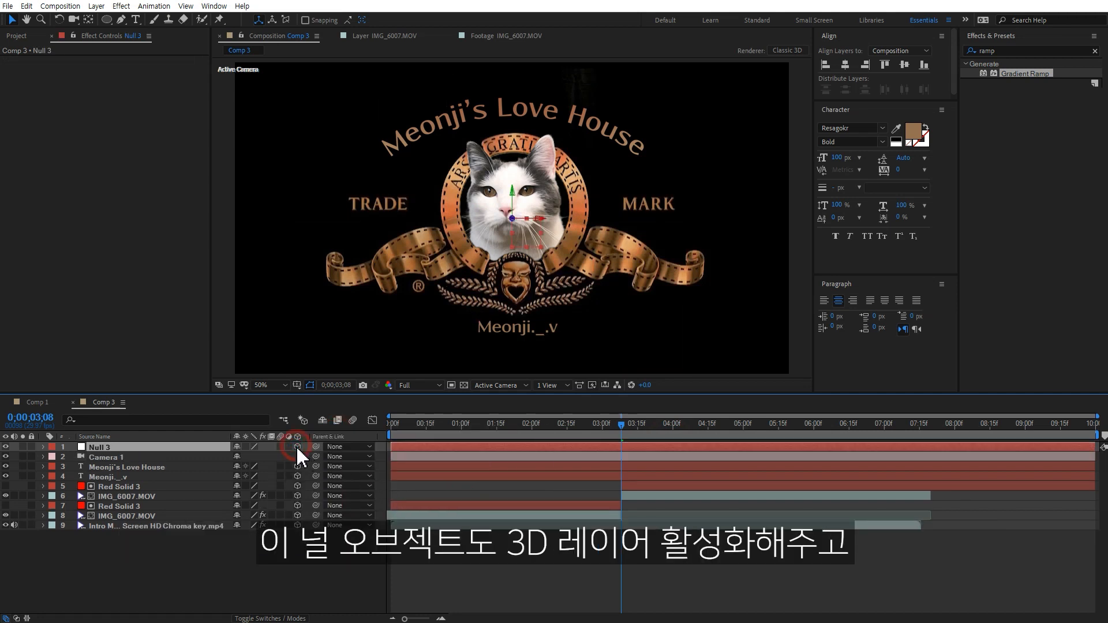
pyautogui.moveTo(315, 455); pyautogui.dragTo(218, 445)
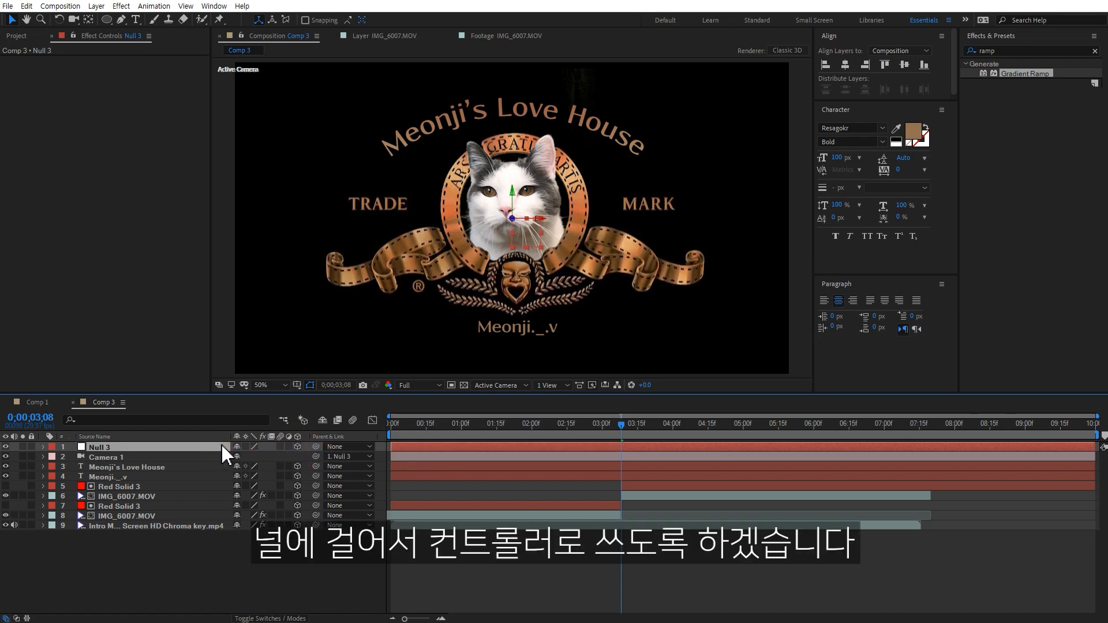
# Keyframe Null 3's Position at 0;00;01;20 and set its Z position to 1496 at the first frame.
pyautogui.moveTo(500, 424); pyautogui.dragTo(508, 424)
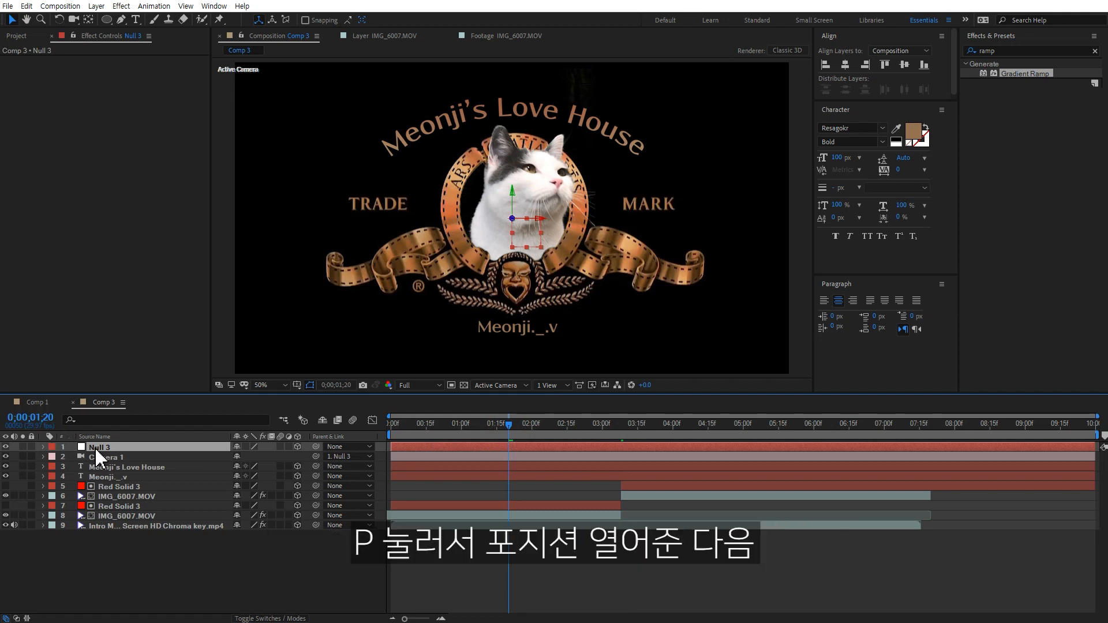
pyautogui.press('p')
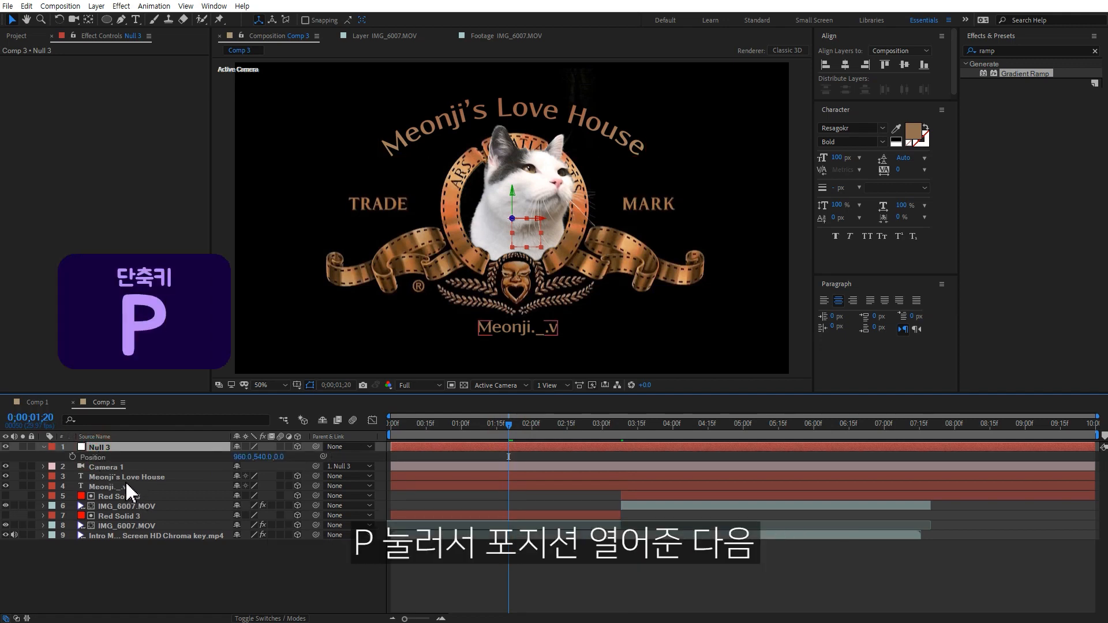
pyautogui.click(73, 457)
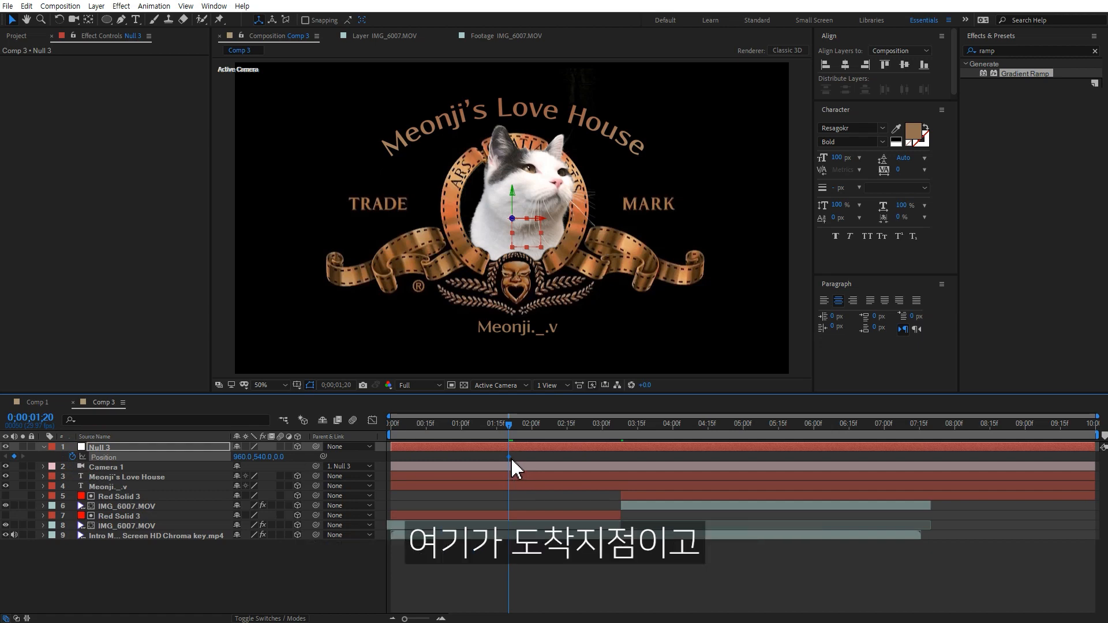
pyautogui.press('Home')
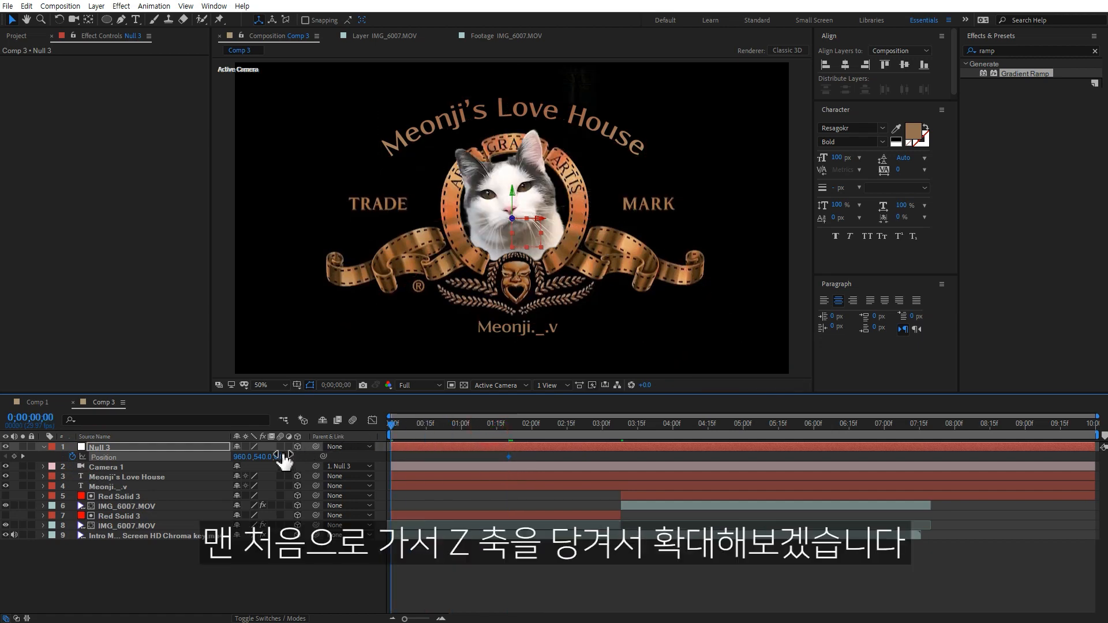
pyautogui.moveTo(287, 456); pyautogui.dragTo(1107, 455)
pyautogui.moveTo(404, 425); pyautogui.dragTo(506, 474)
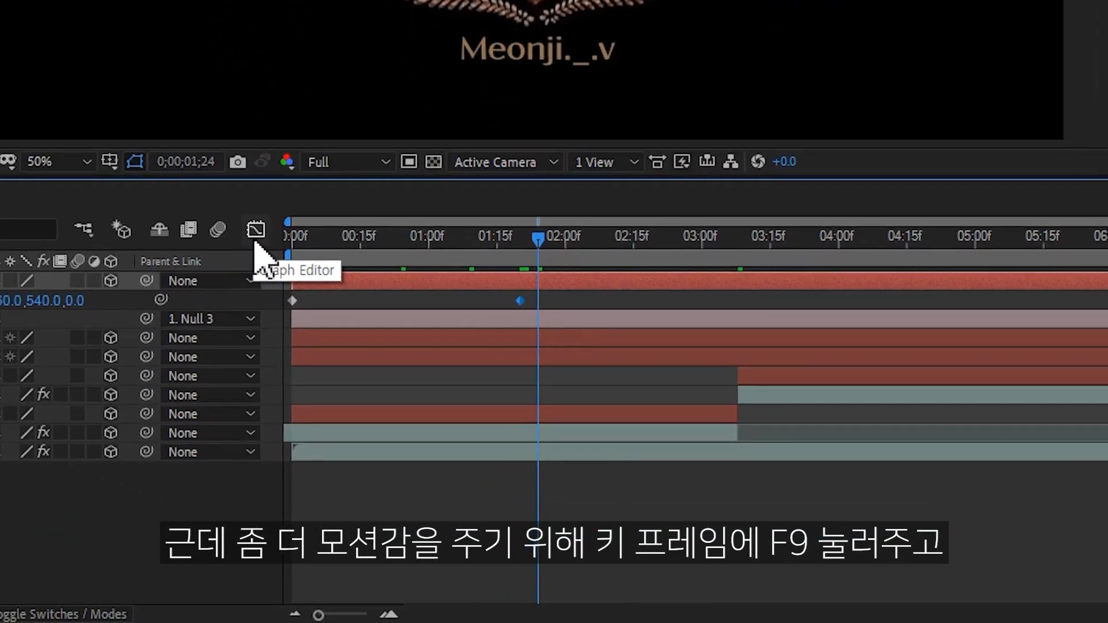
# Apply Easy Ease to Null 3's Position keyframes and extend the end keyframe's influence handle horizontally toward the start in the speed graph.
pyautogui.press('F9')
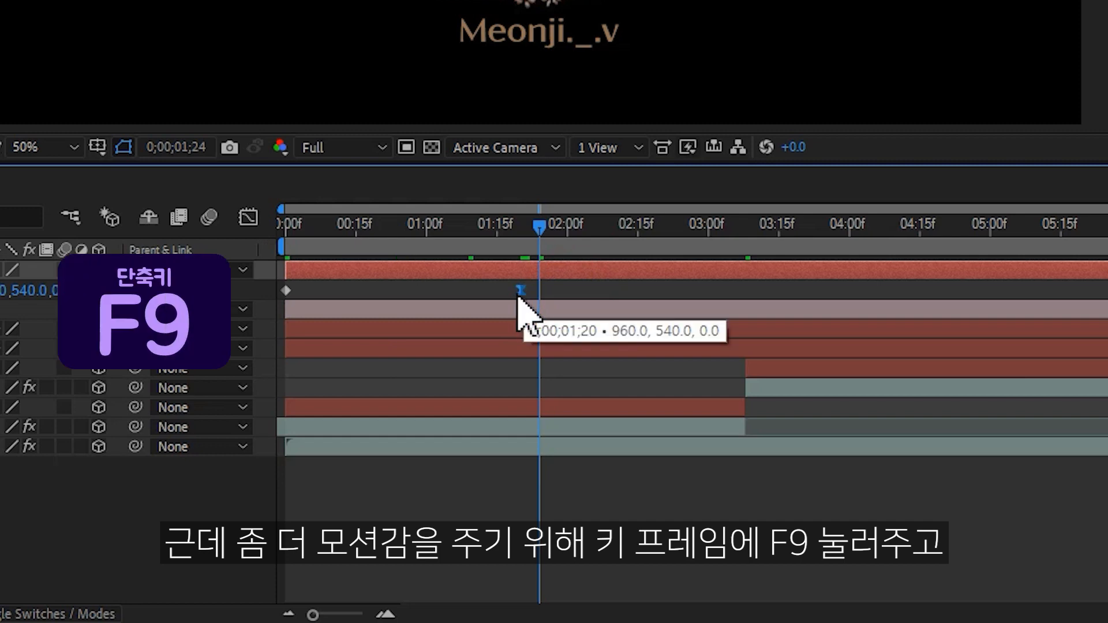
pyautogui.click(248, 219)
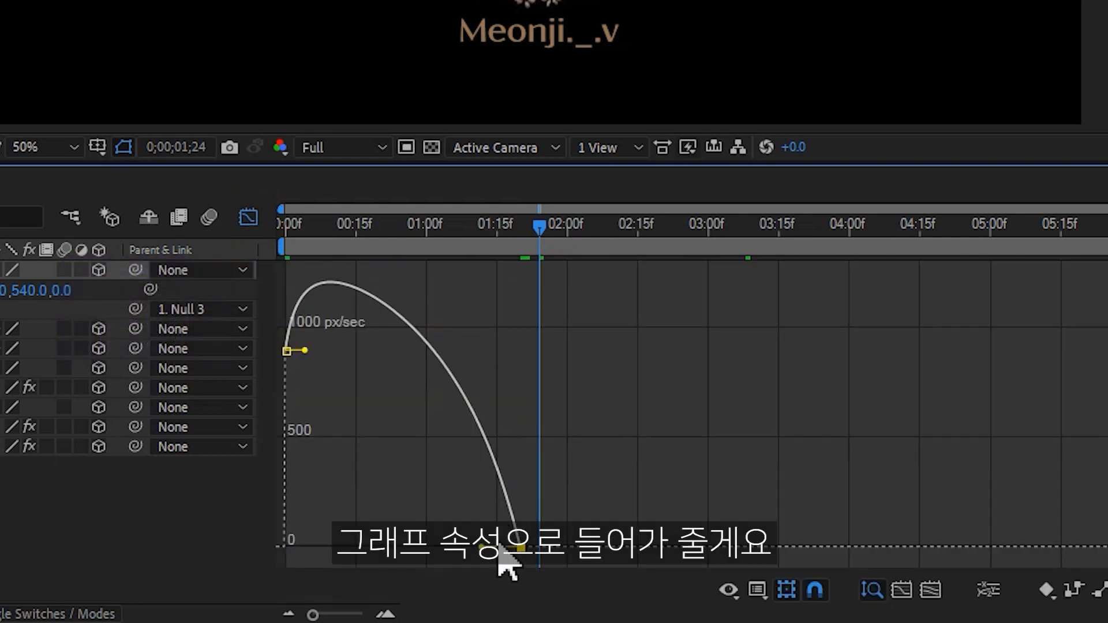
pyautogui.moveTo(482, 548); pyautogui.dragTo(321, 527)
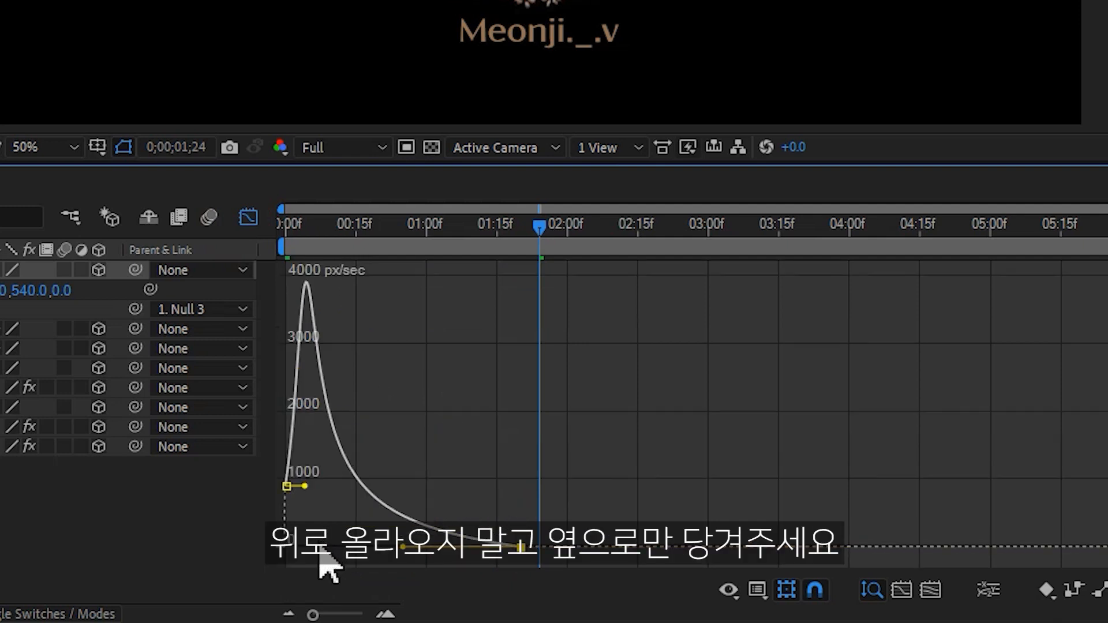
pyautogui.click(248, 218)
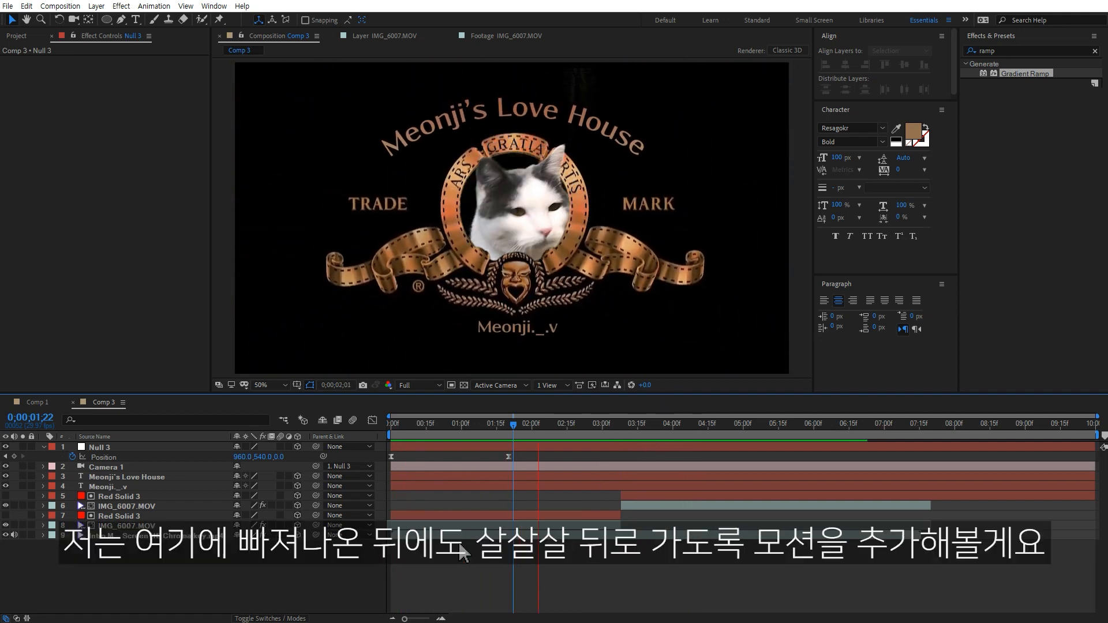
pyautogui.press('space')
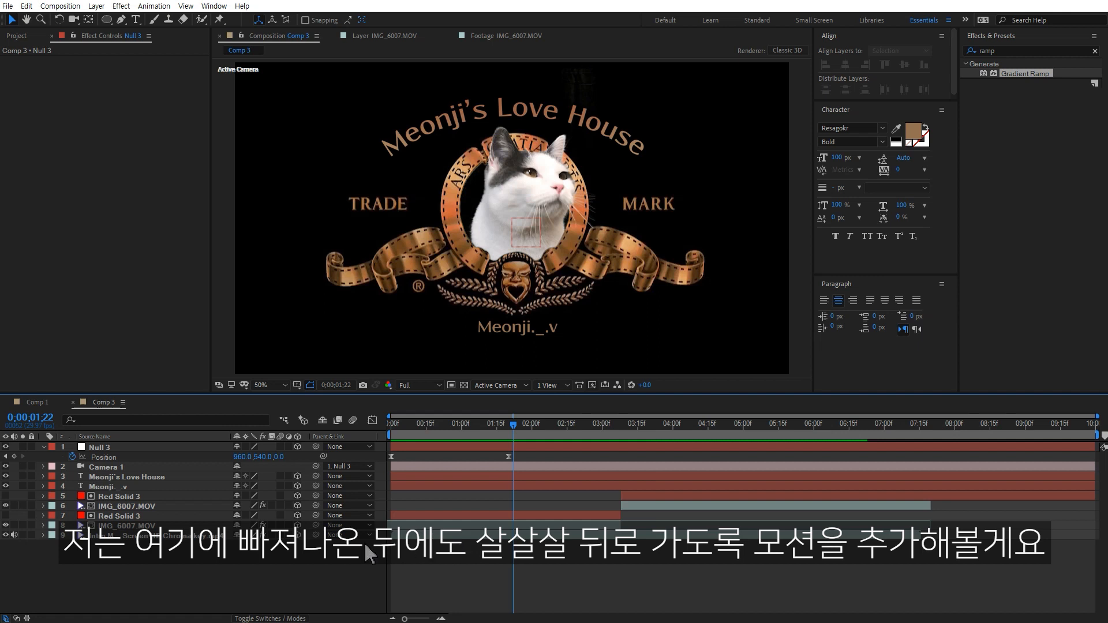
# Create a second null object above Null 3 and enable its 3D layer switch.
pyautogui.rightClick(260, 563)
pyautogui.moveTo(321, 436)
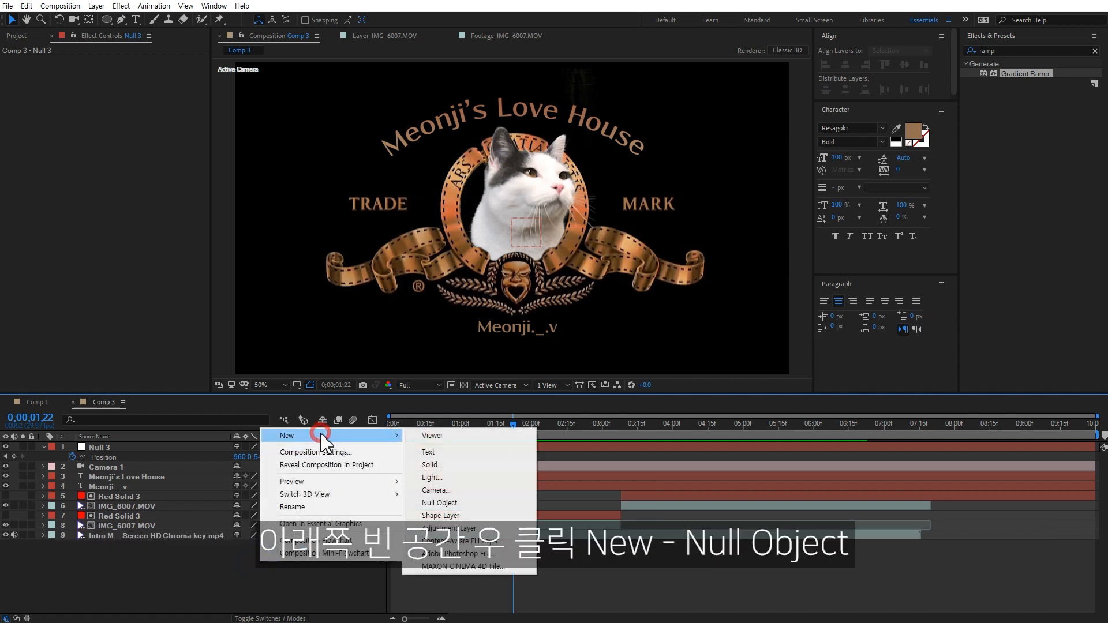
pyautogui.click(453, 506)
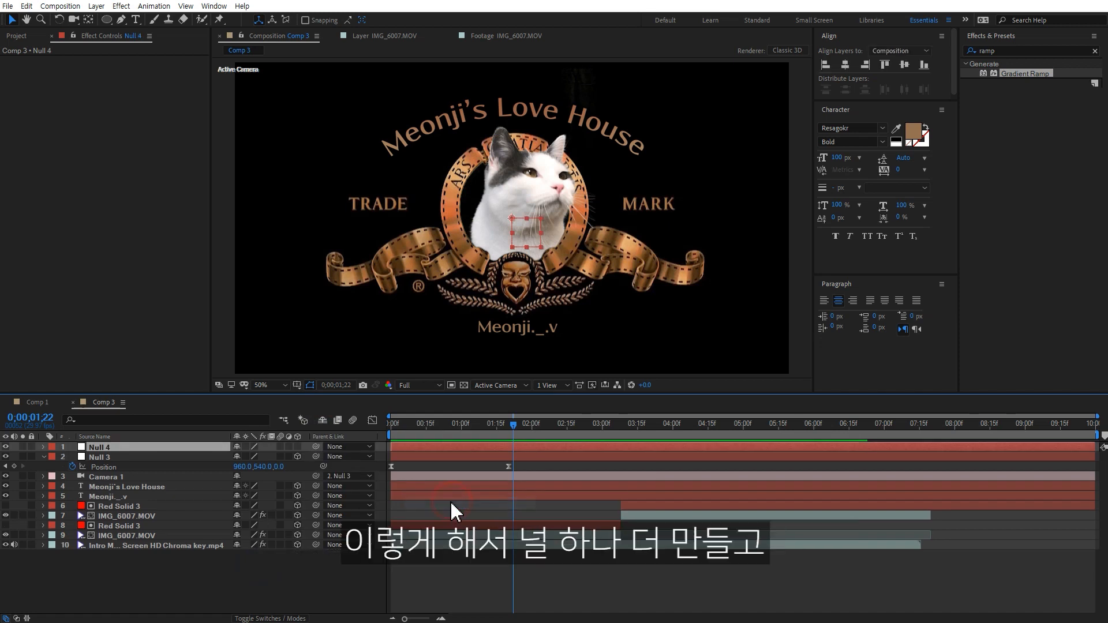
pyautogui.click(297, 447)
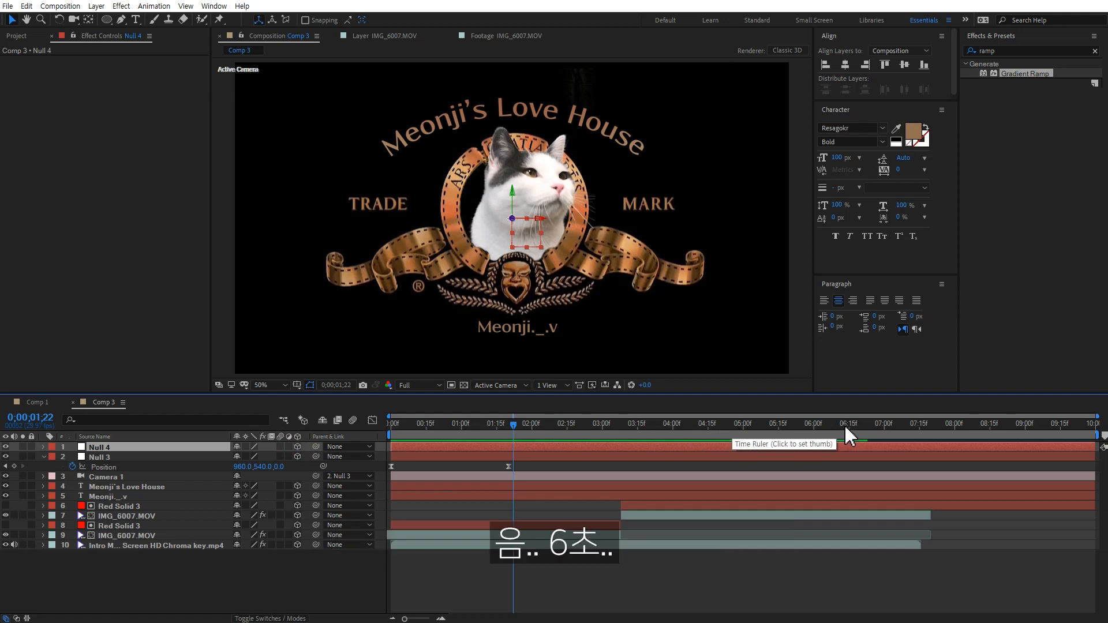
# Set the end of the composition's work area at 0;00;05;00.
pyautogui.click(813, 425)
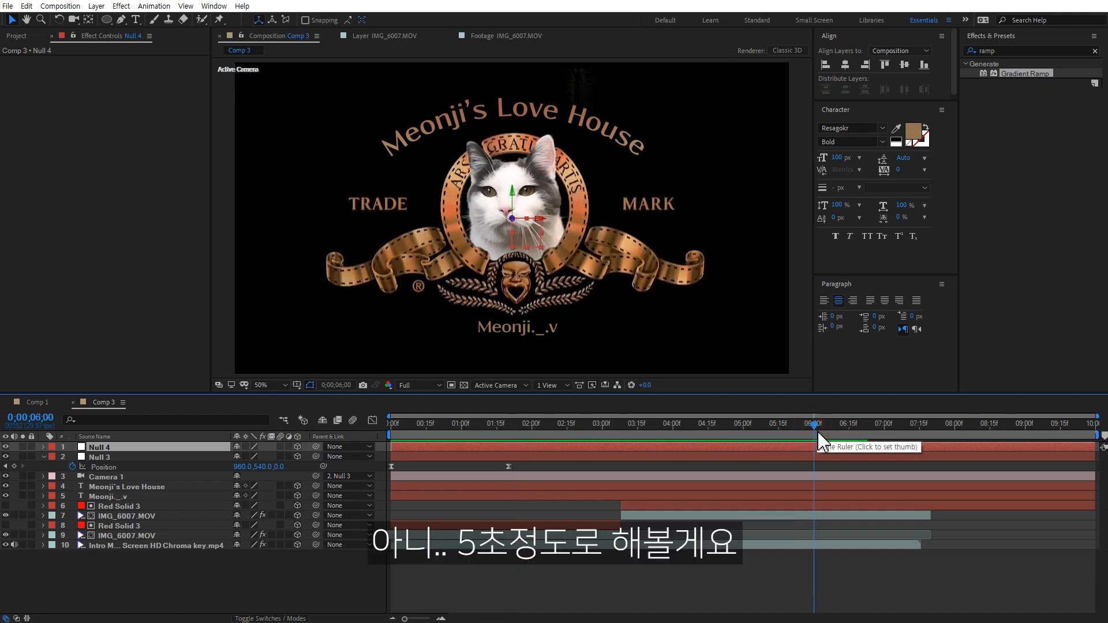
pyautogui.click(743, 425)
pyautogui.press('n')
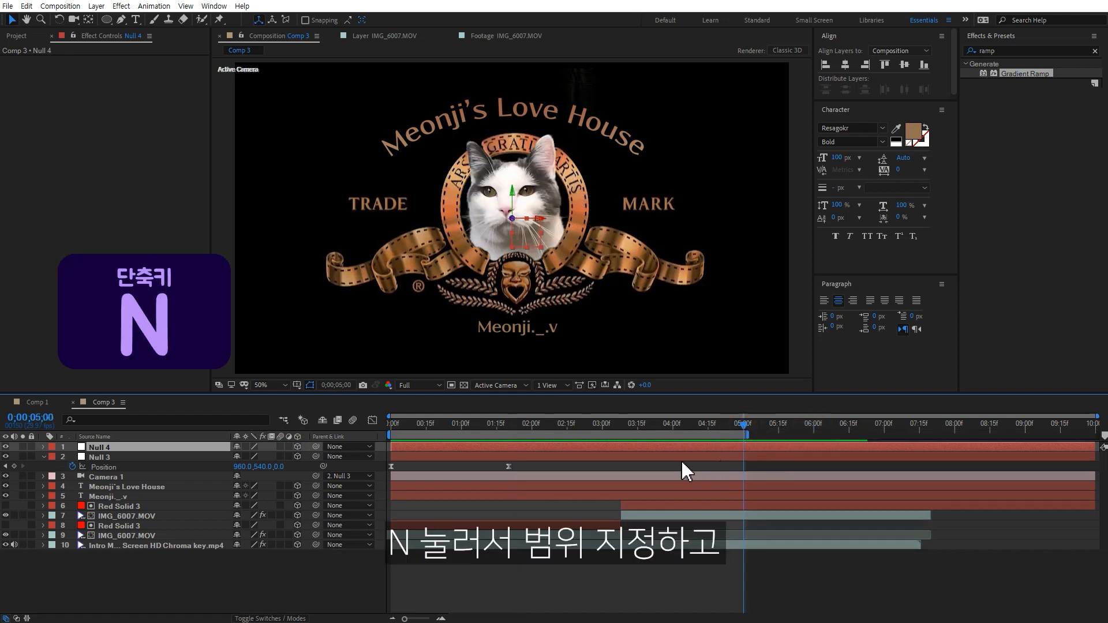
# Keyframe Null 4's Position at 0;00;05;00 and return to the first frame.
pyautogui.press('p')
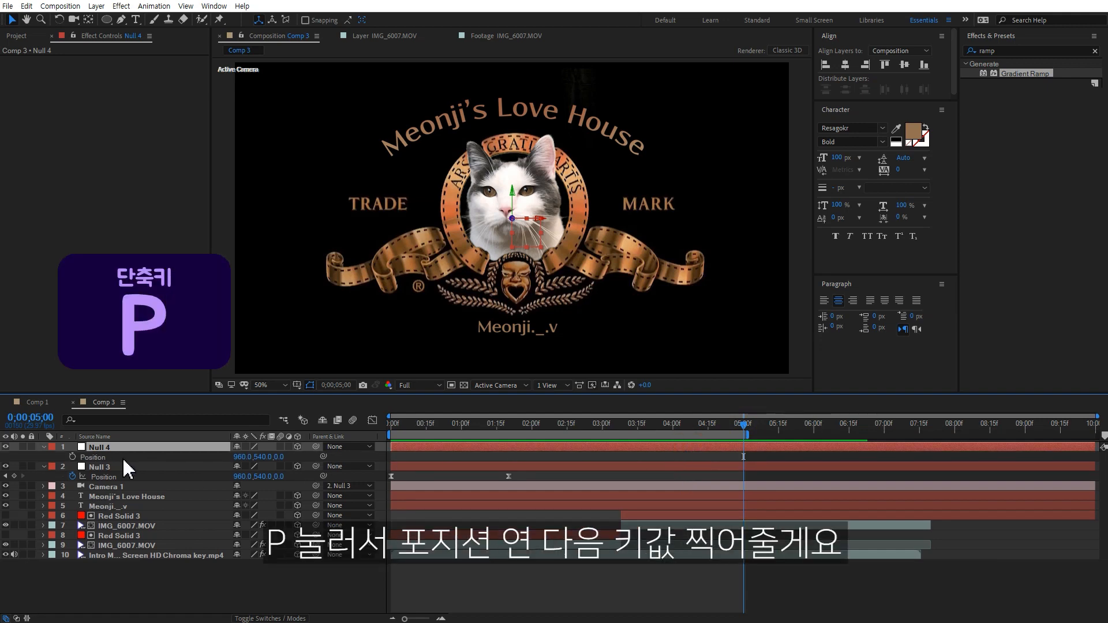
pyautogui.click(72, 456)
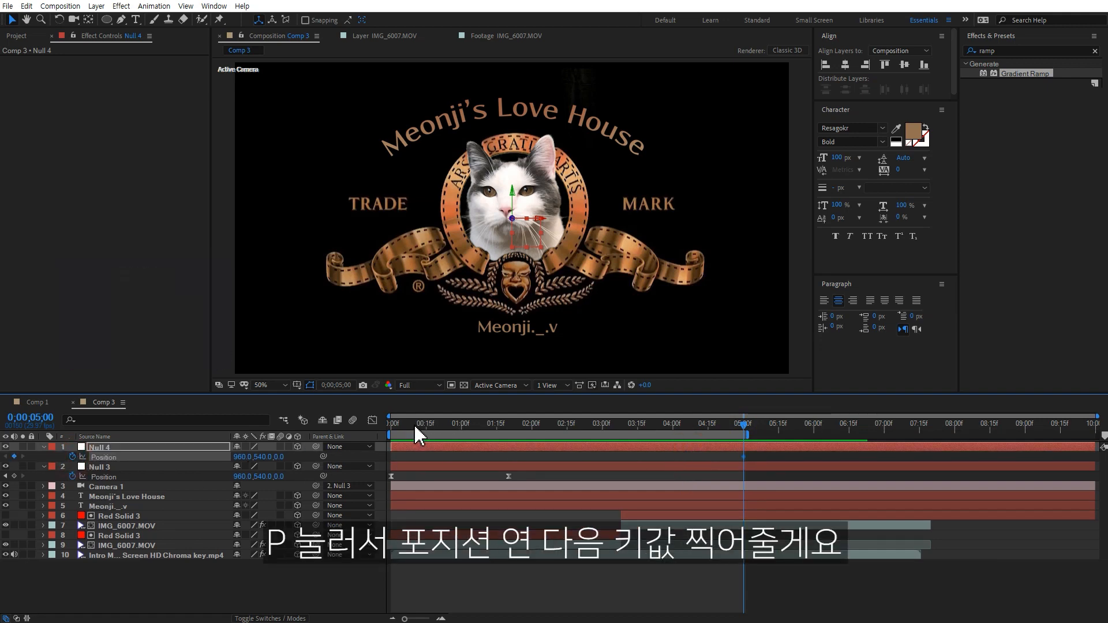
pyautogui.moveTo(414, 424); pyautogui.dragTo(334, 434)
pyautogui.moveTo(279, 457); pyautogui.dragTo(304, 451)
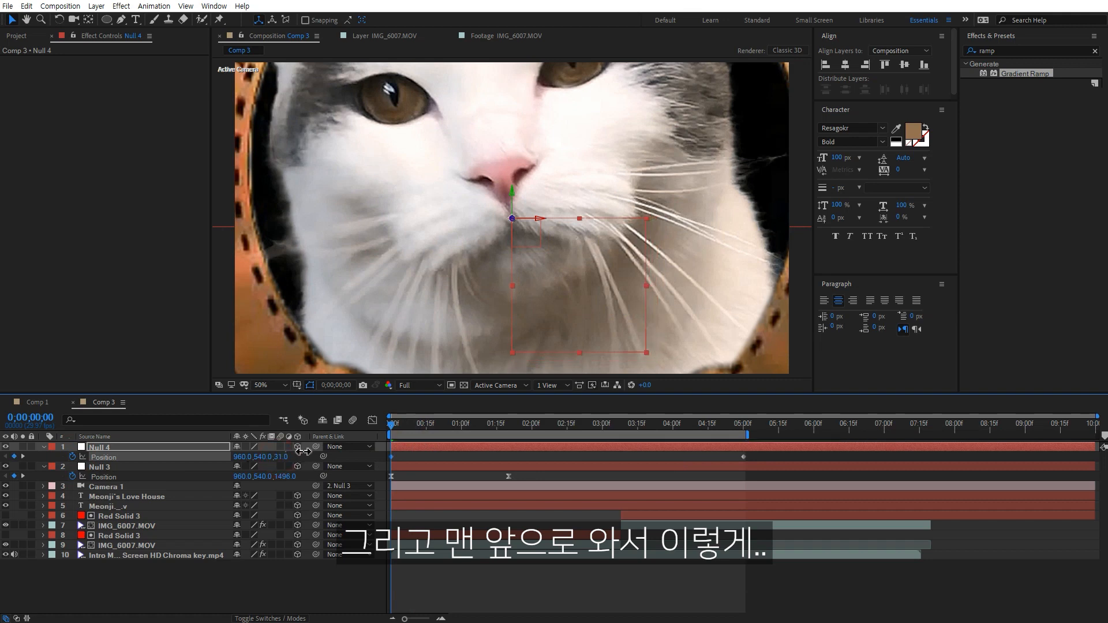
pyautogui.moveTo(241, 456); pyautogui.dragTo(240, 457)
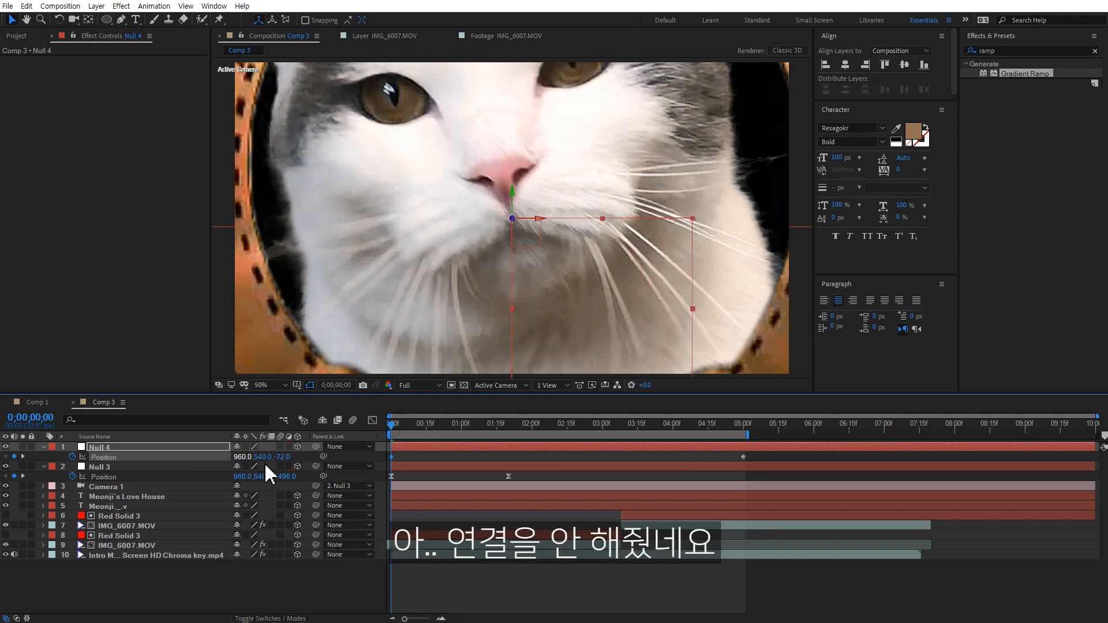
pyautogui.hotkey('ctrl', 'z')
# Parent Null 3 to Null 4, and preview the camera move with Null 4's Z position set to 155 at the first frame.
pyautogui.moveTo(316, 466); pyautogui.dragTo(208, 449)
pyautogui.moveTo(280, 460); pyautogui.dragTo(371, 450)
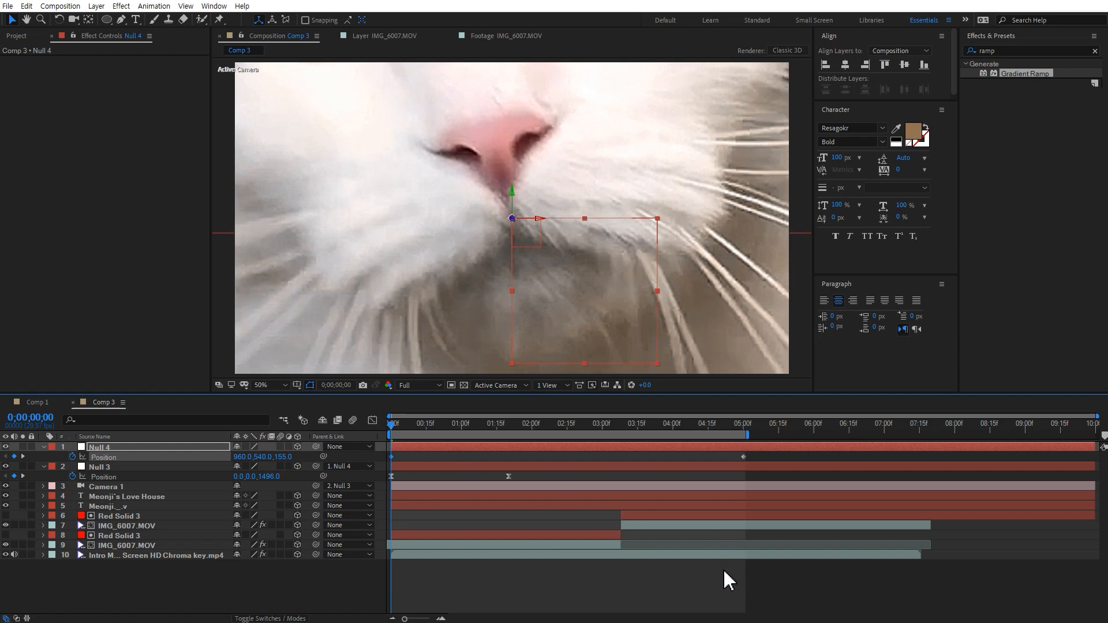
pyautogui.click(723, 595)
pyautogui.press('space')
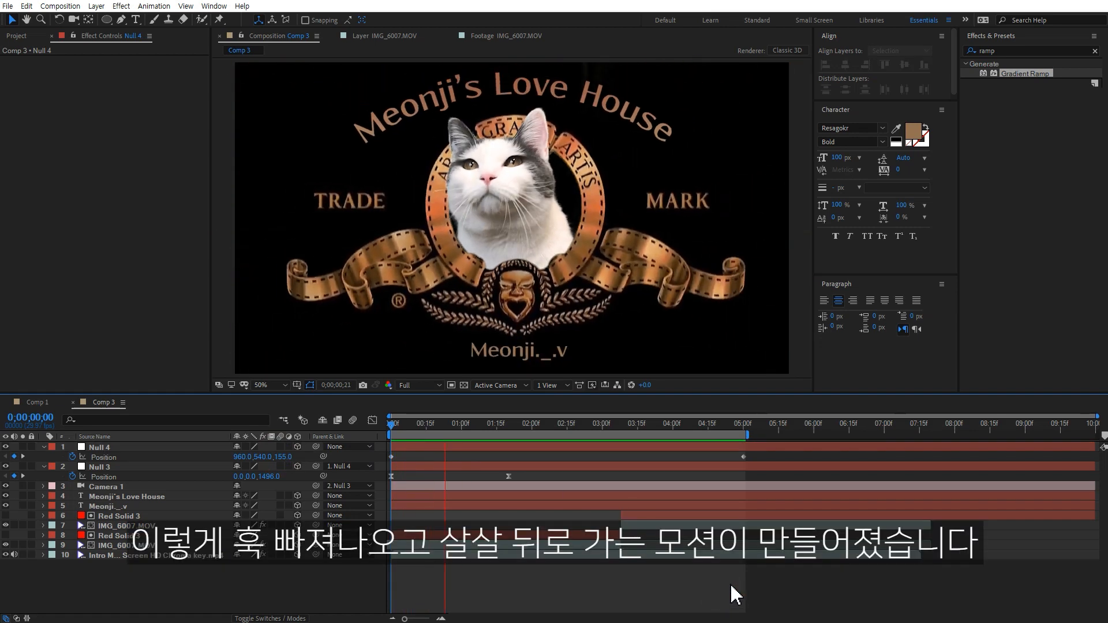